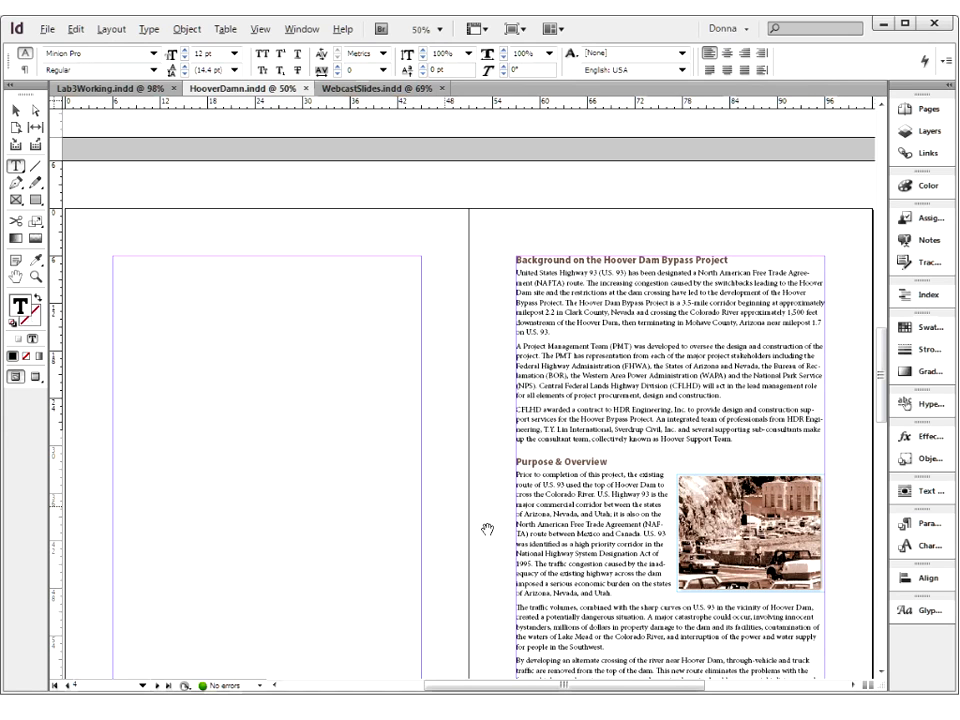
Look through the pages of HooverDamn.indd to the end and return to the cover page
scroll(487, 529, down, 3)
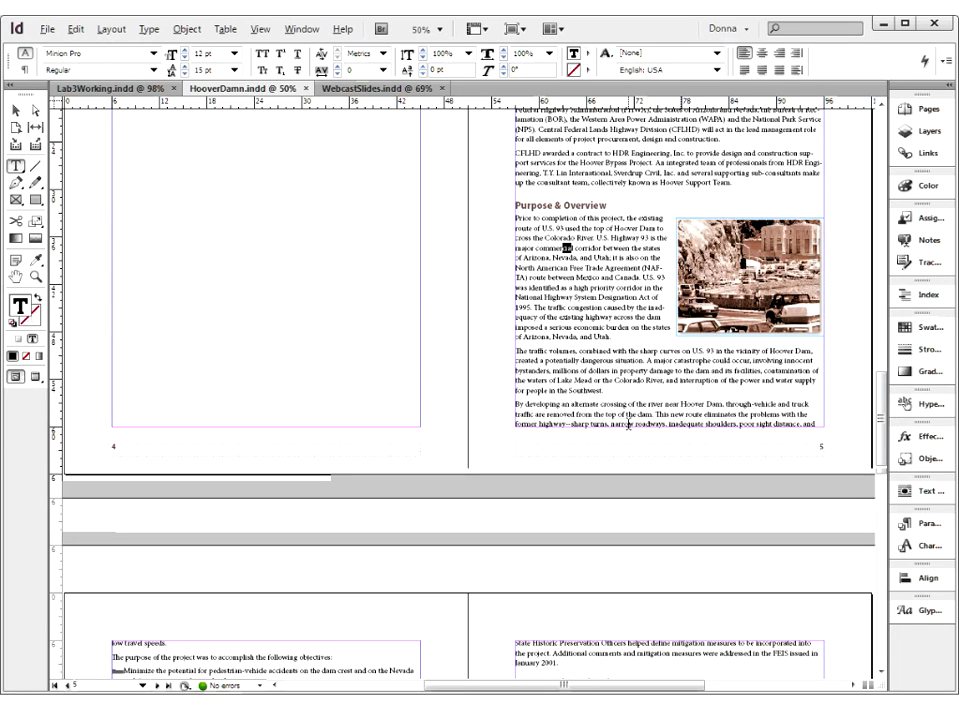
scroll(628, 424, down, 10)
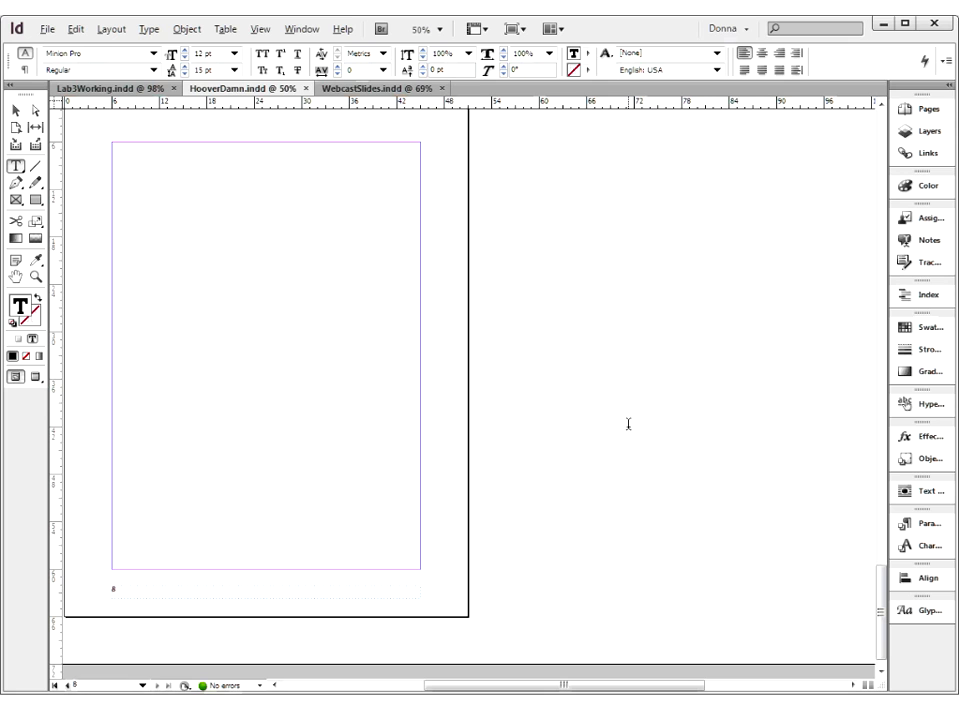
key(ctrl+shift+Page_Up)
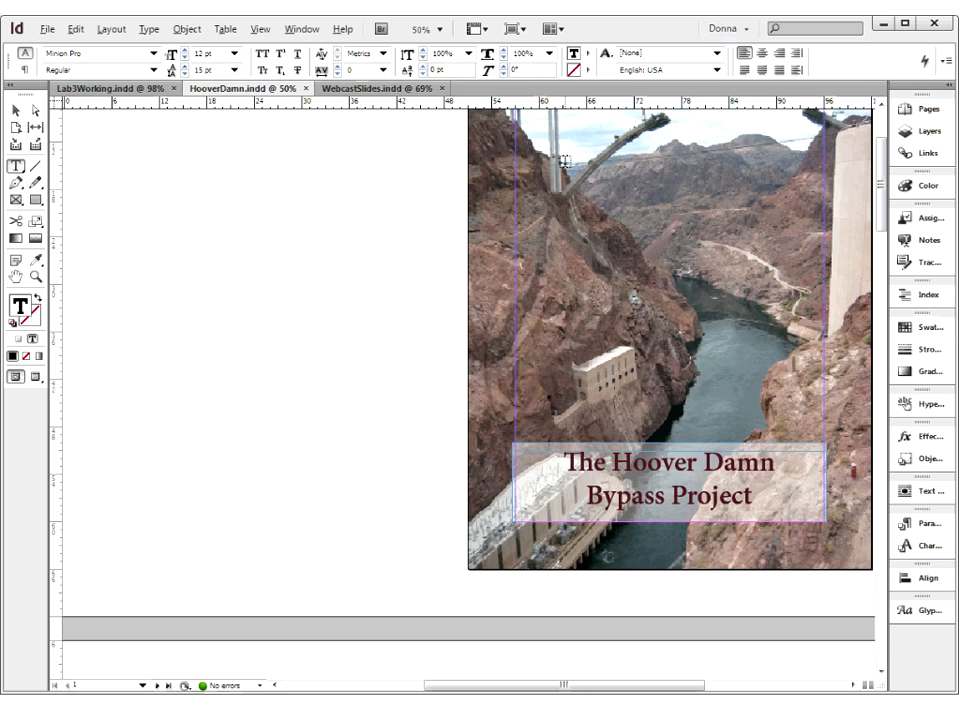
Examine the page overview, the document's page list, and its [None] and A-Master master pages
click(935, 112)
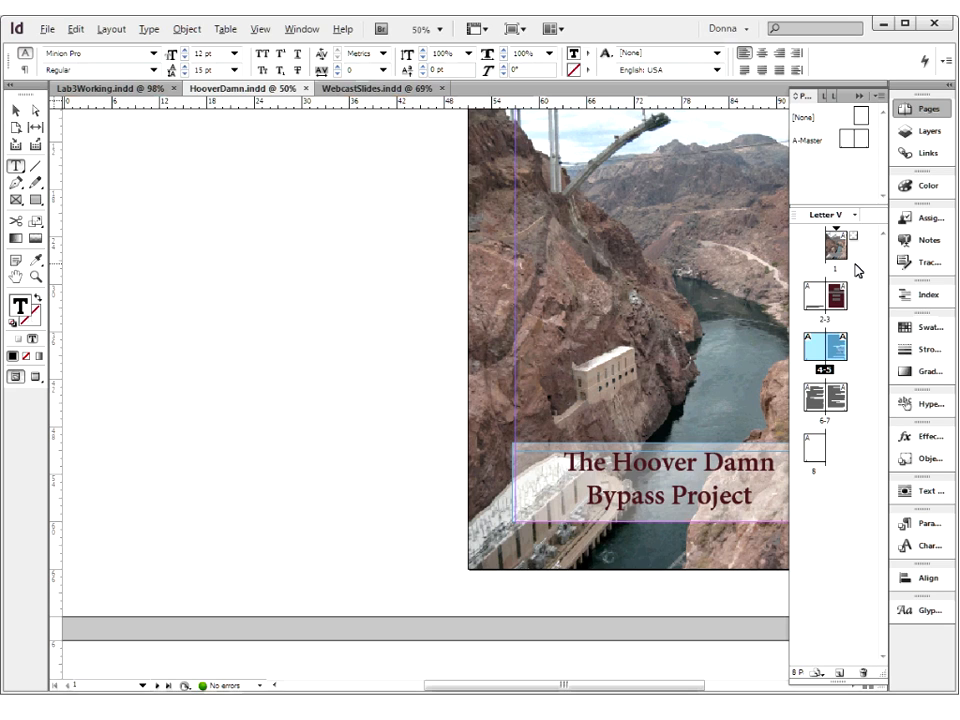
click(860, 118)
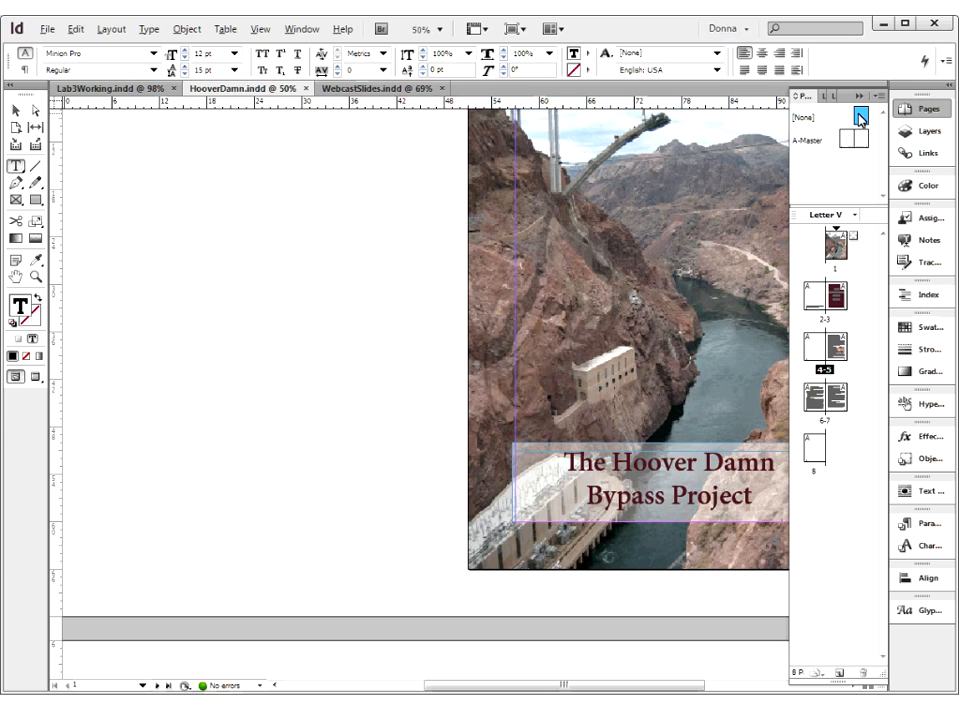
click(280, 364)
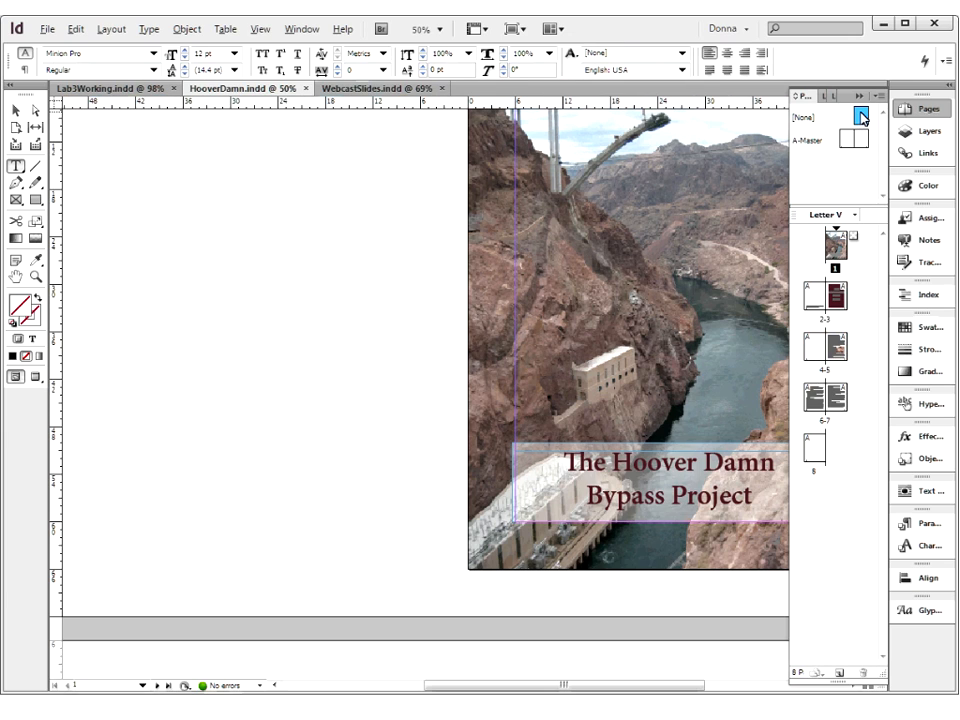
click(142, 685)
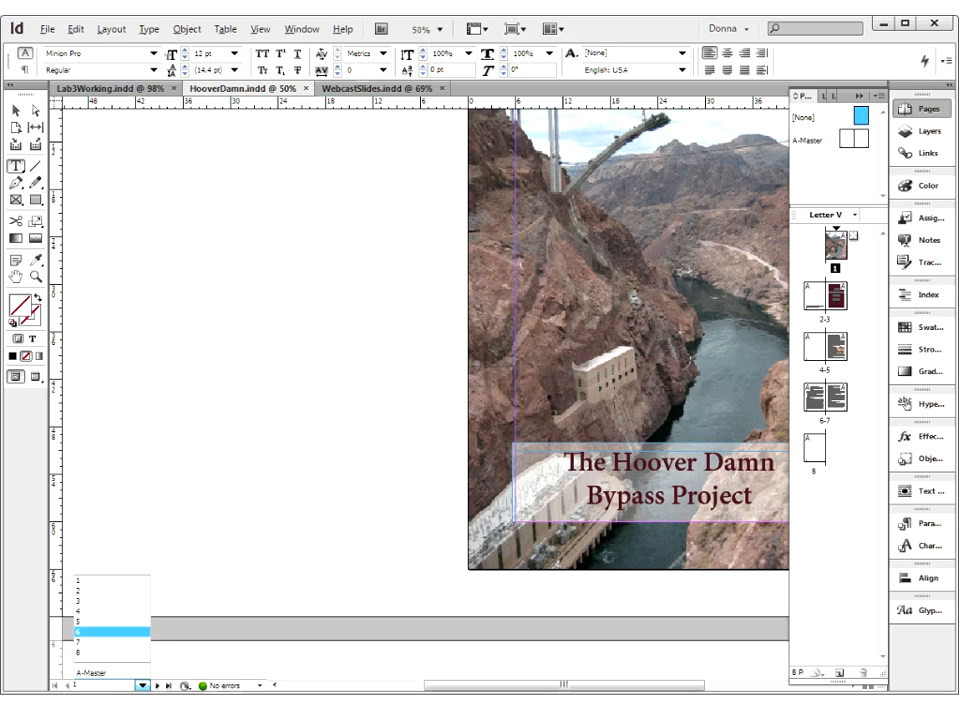
click(814, 145)
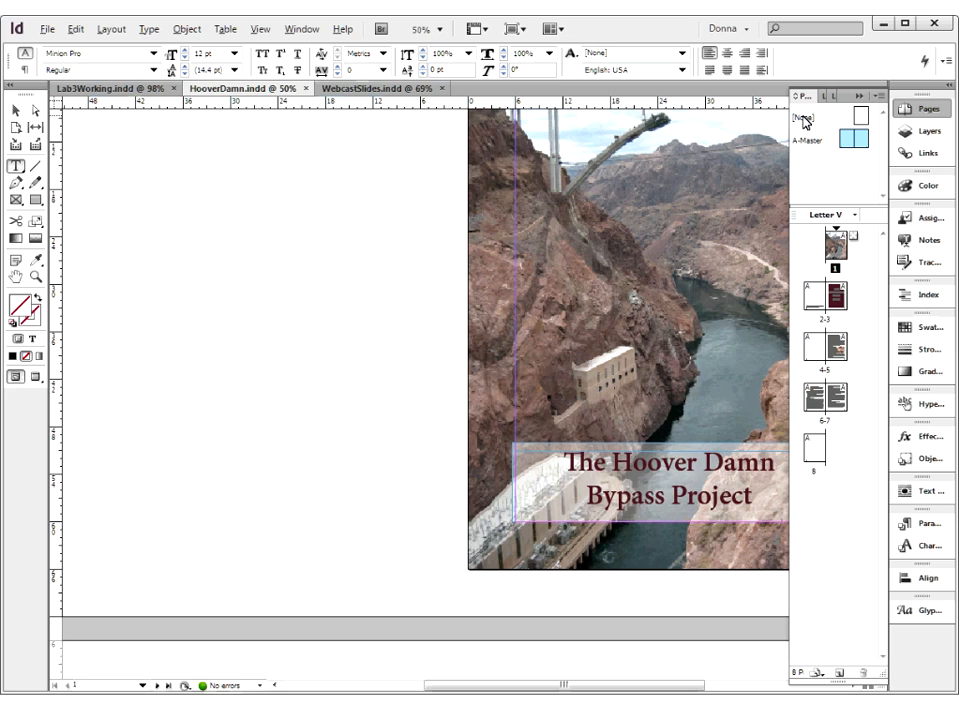
click(804, 118)
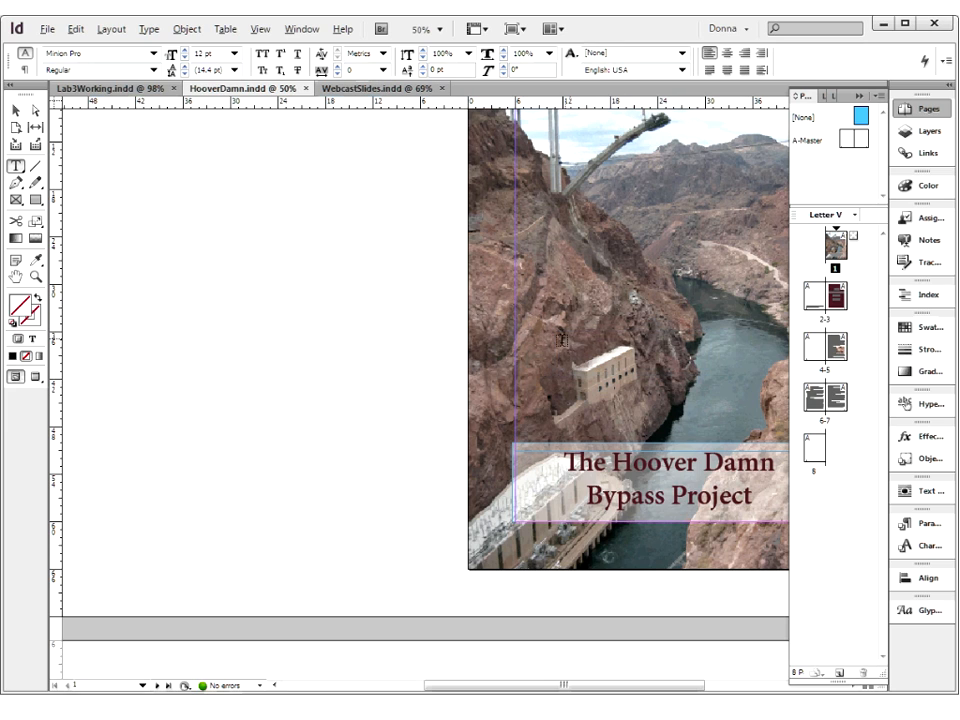
click(417, 354)
drag(563, 331, 353, 364)
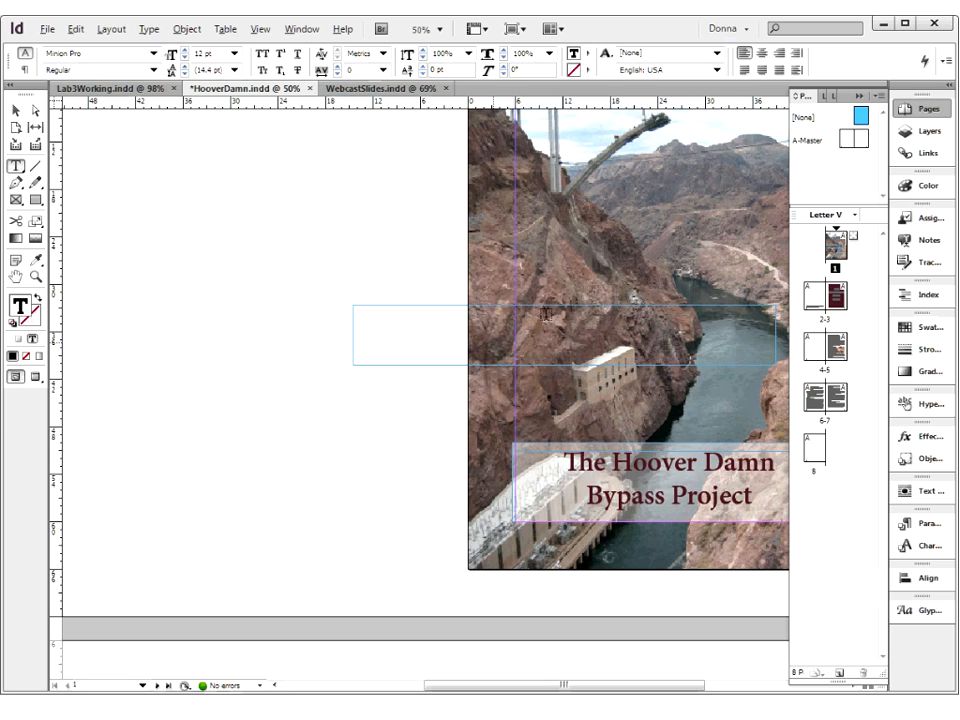
key(ctrl+z)
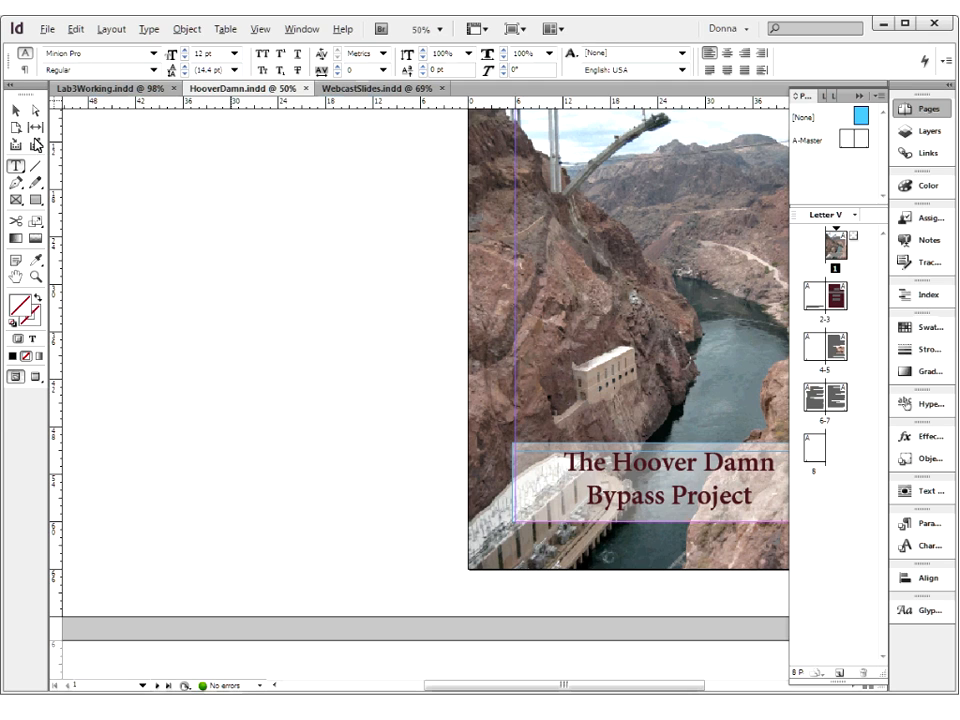
Go to page 2 and apply the [None] master to it to remove its page number
click(14, 278)
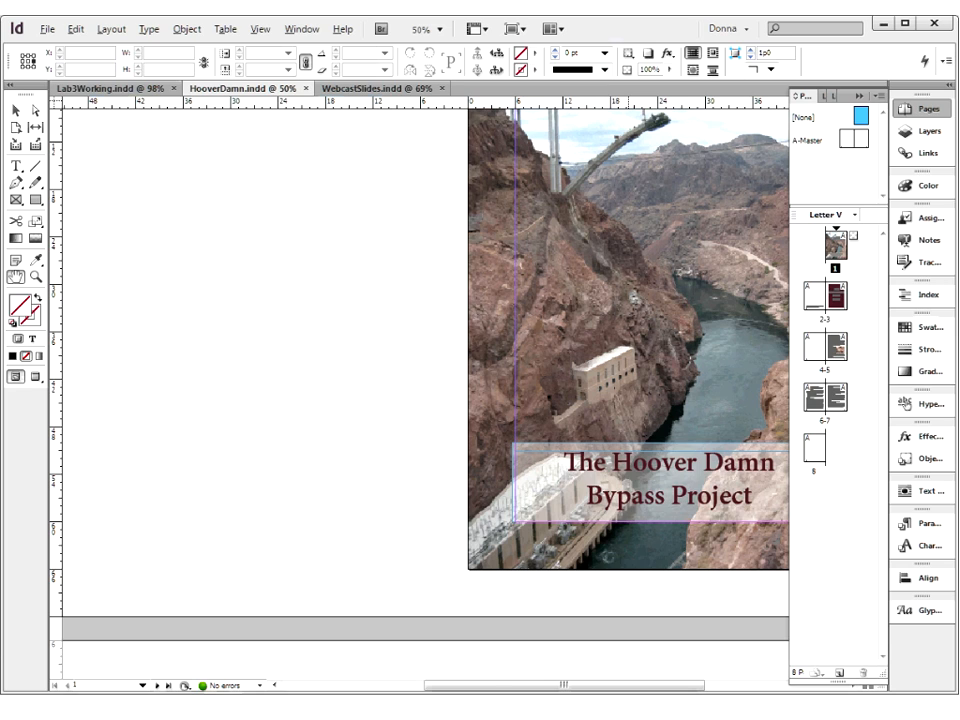
double_click(814, 296)
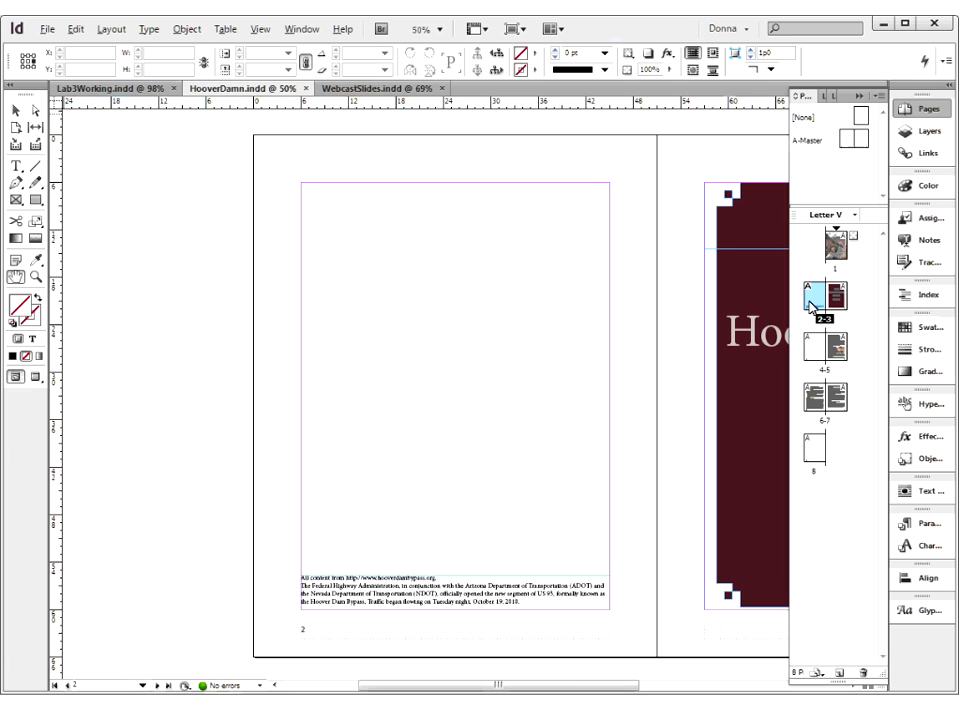
drag(862, 118, 813, 303)
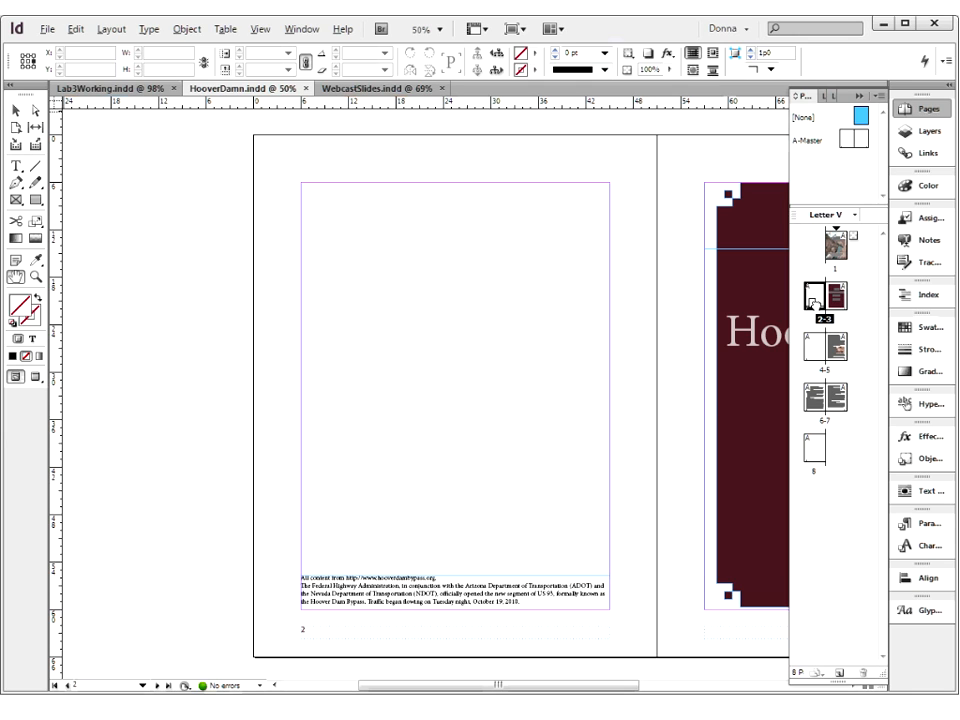
drag(813, 304, 815, 306)
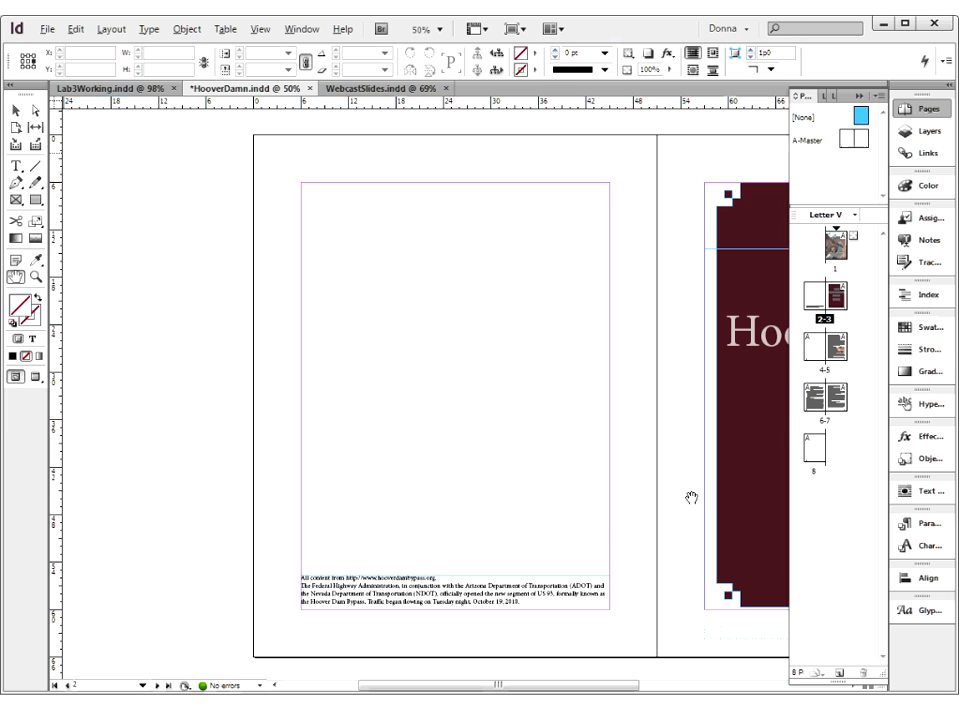
Apply the [None] master to pages 1-4 together using Apply Master to Pages
double_click(842, 291)
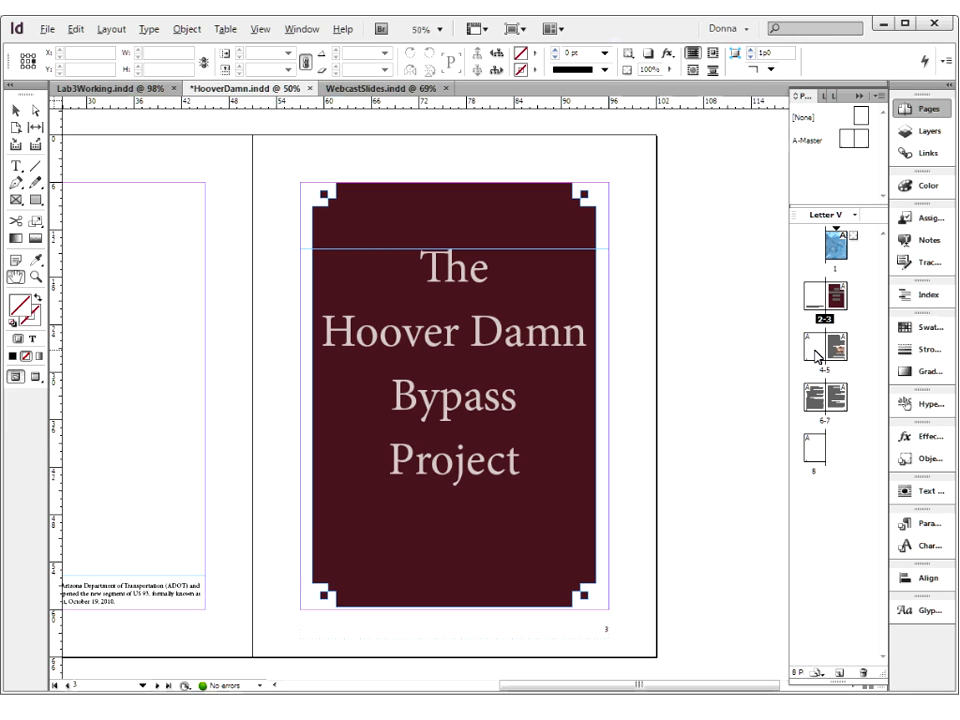
shift+click(818, 355)
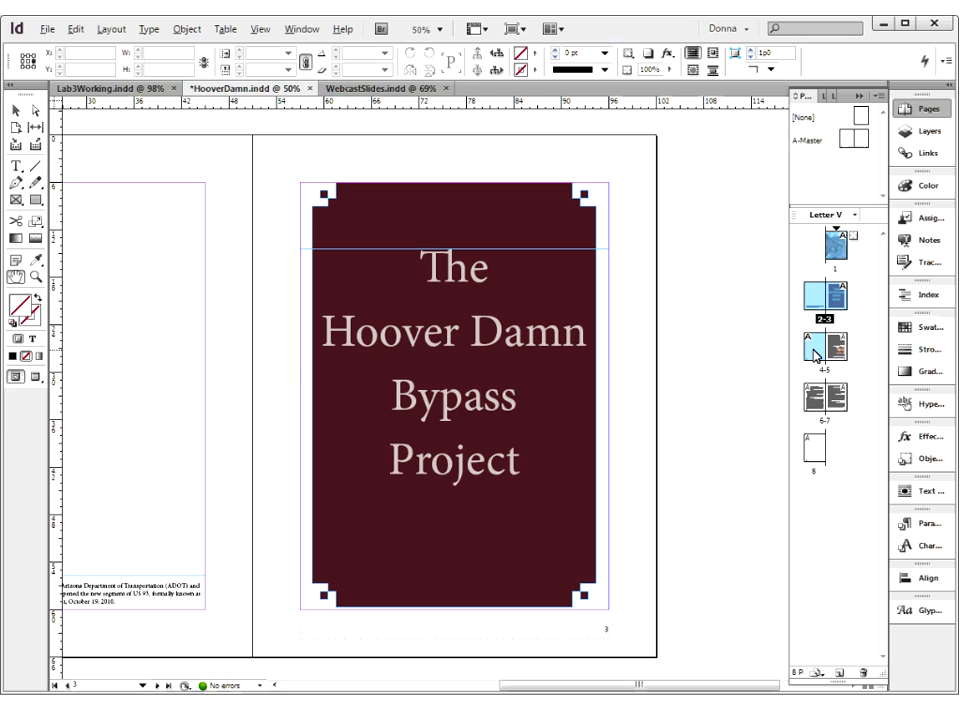
click(878, 97)
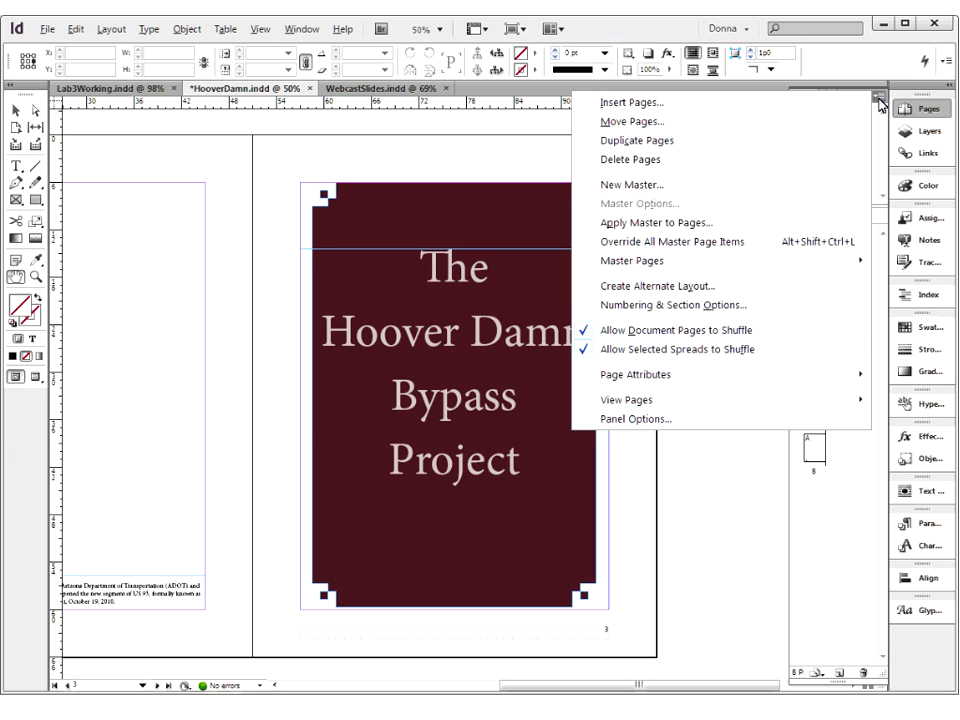
click(724, 224)
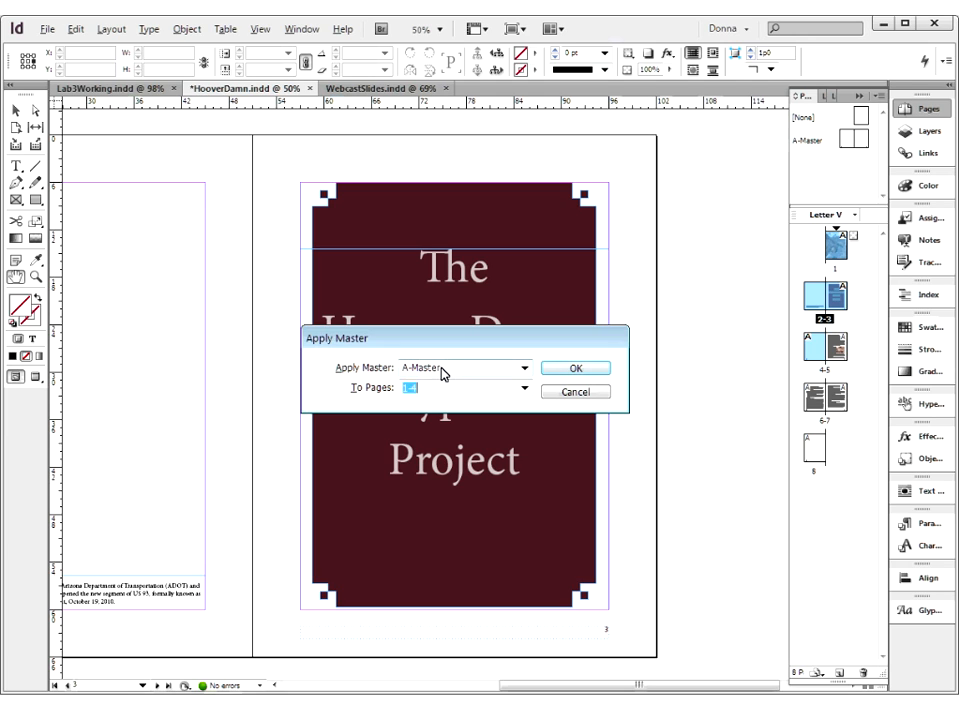
click(524, 370)
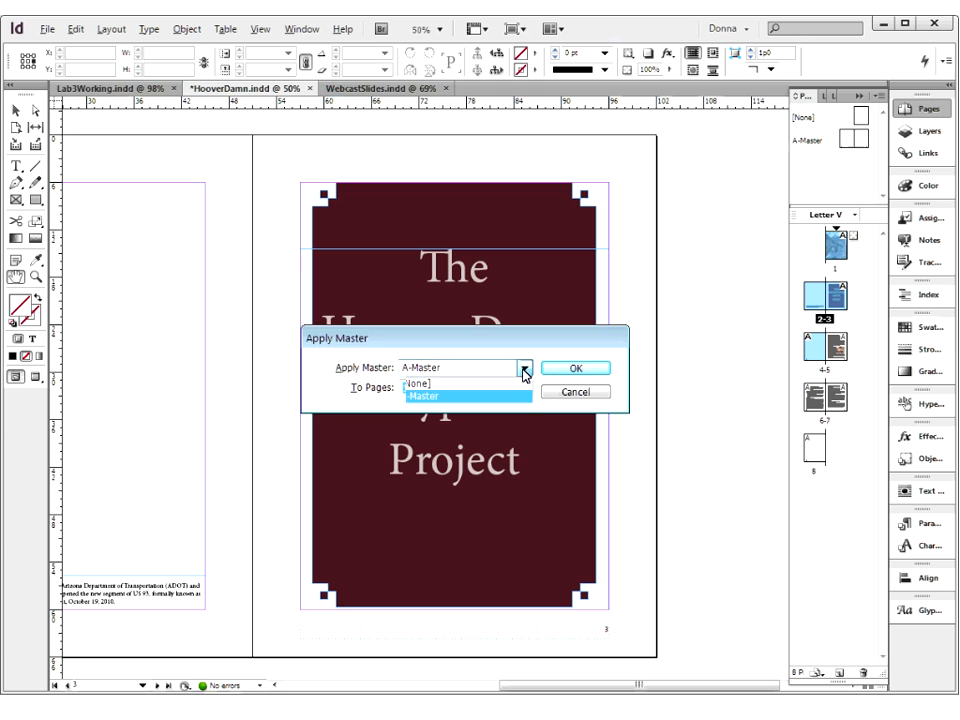
click(455, 385)
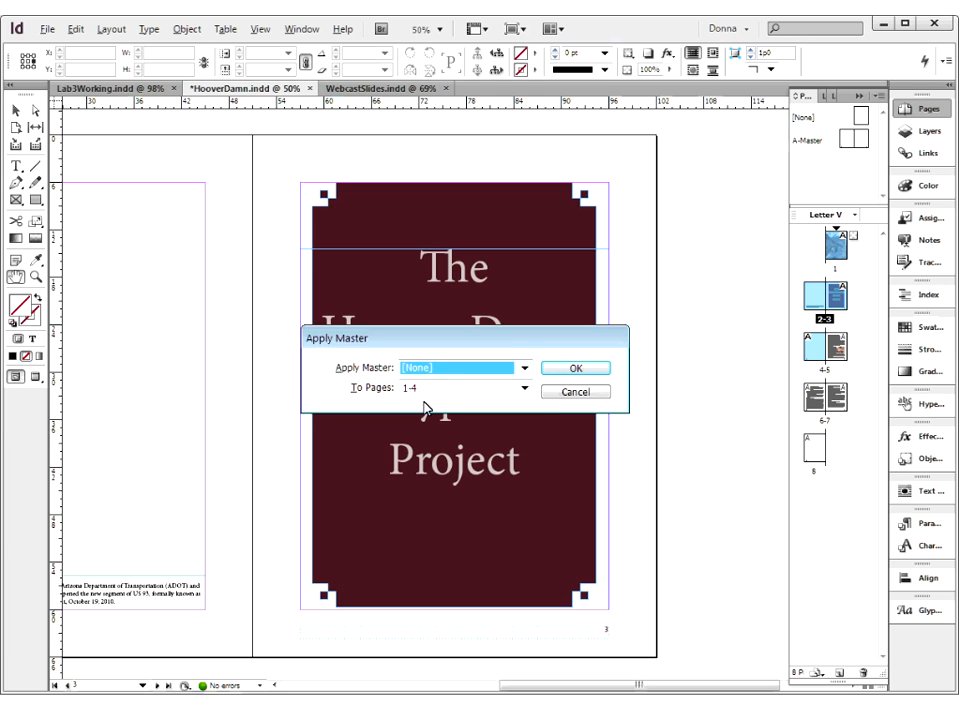
click(566, 369)
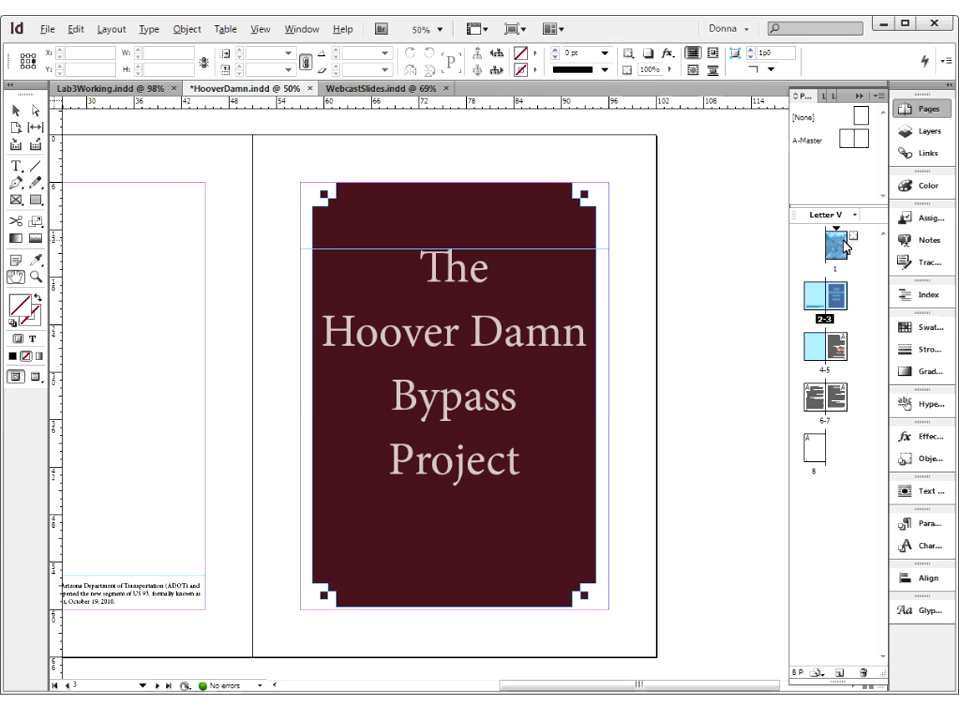
Check pages 1 to 5 for the presence or absence of page numbers
double_click(816, 350)
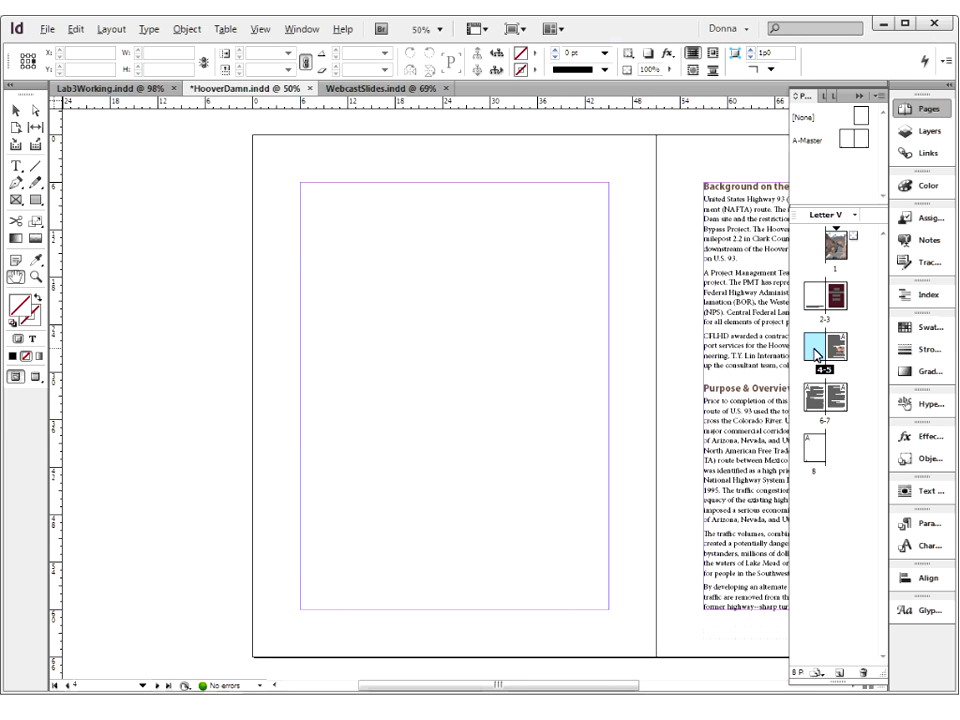
double_click(836, 298)
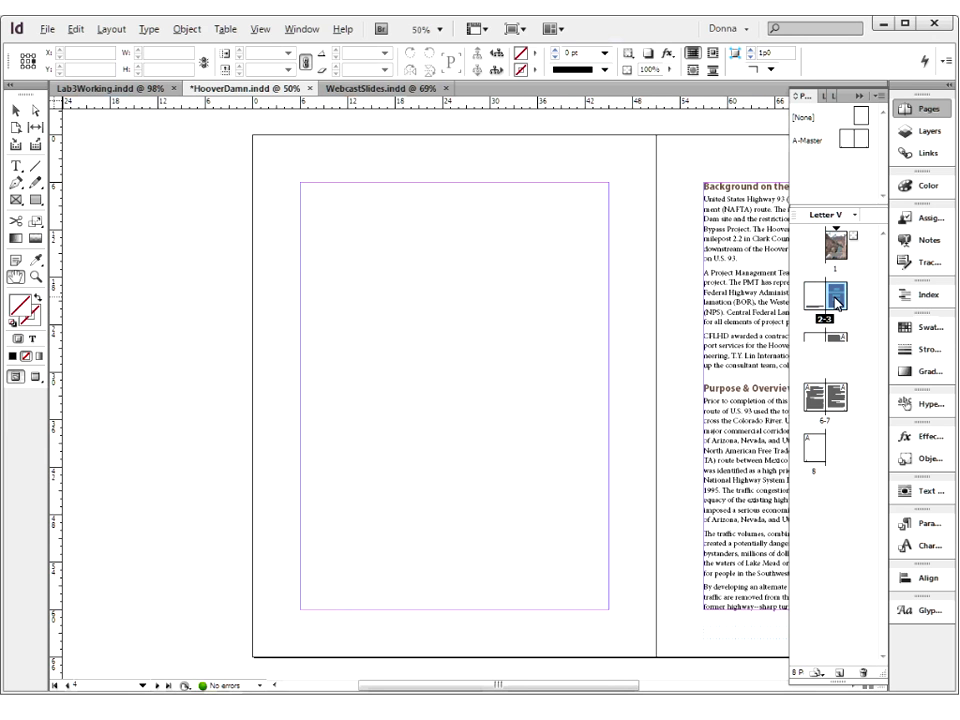
double_click(820, 300)
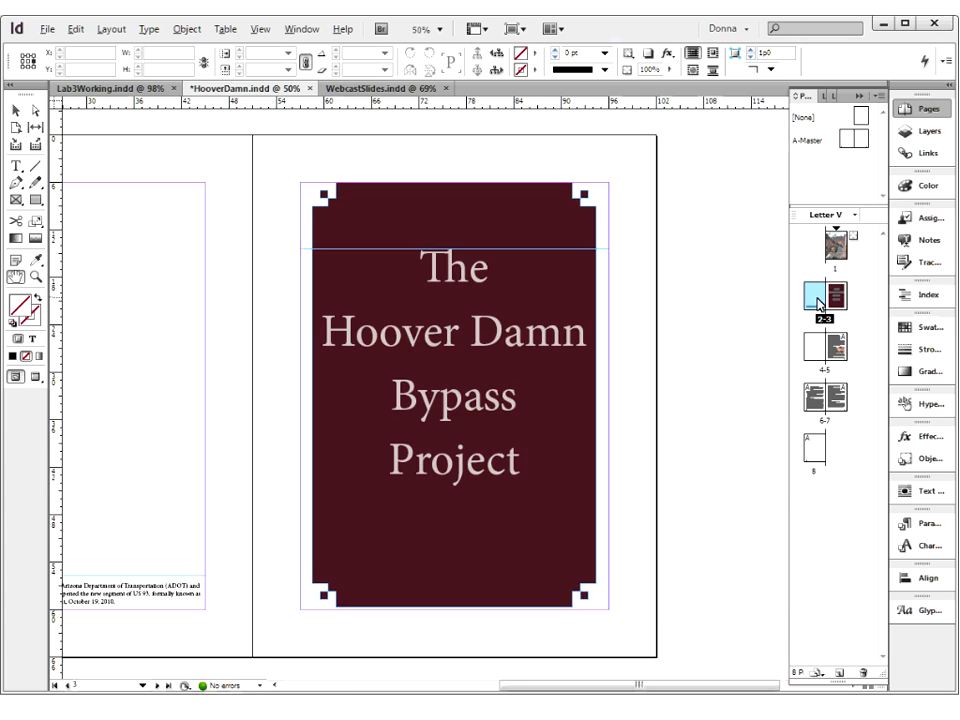
double_click(837, 250)
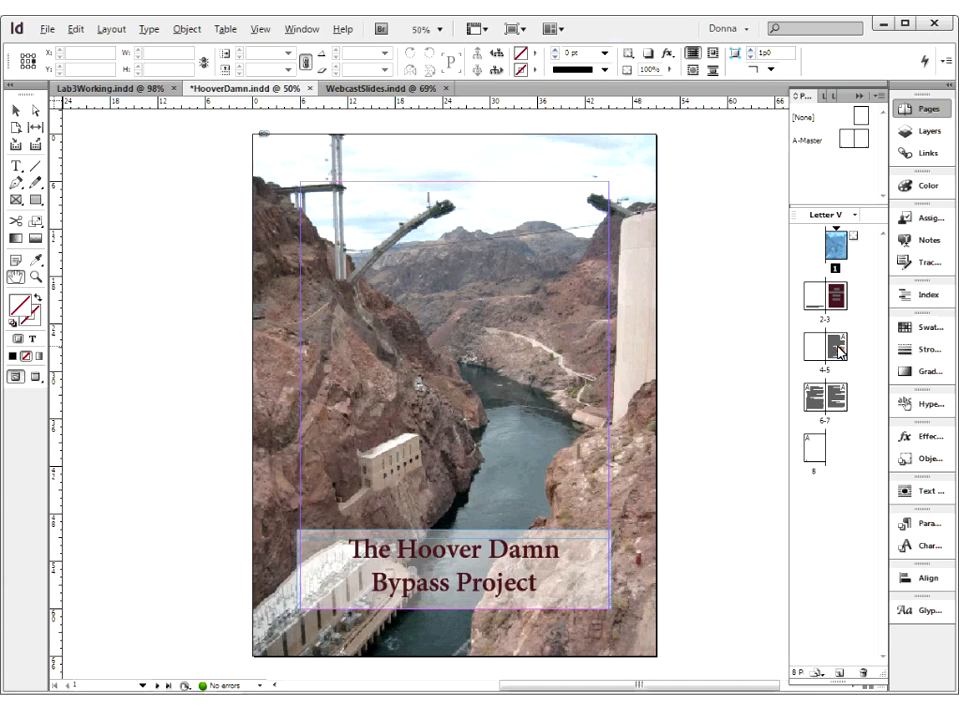
click(839, 352)
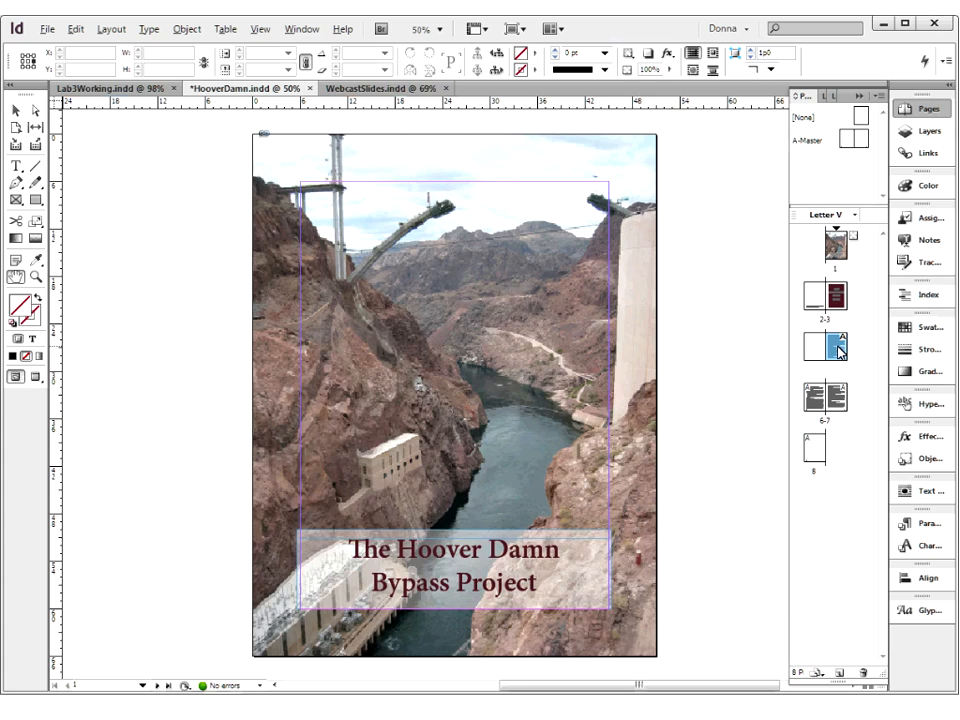
double_click(839, 352)
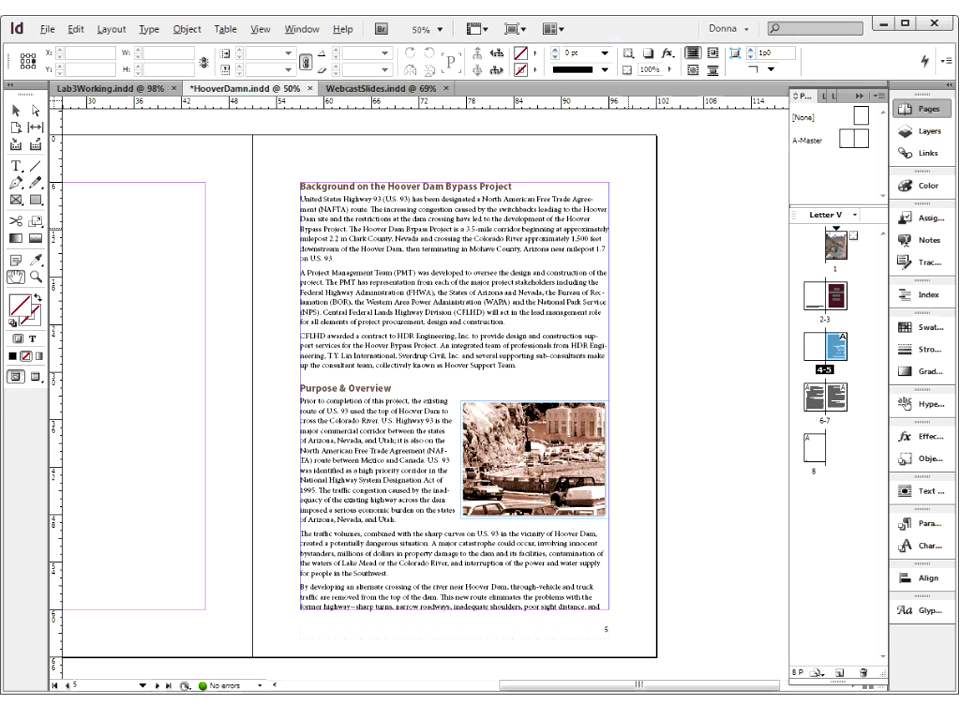
Switch to Lab3Working.indd and set its document bleed to 0 in Document Setup
click(371, 92)
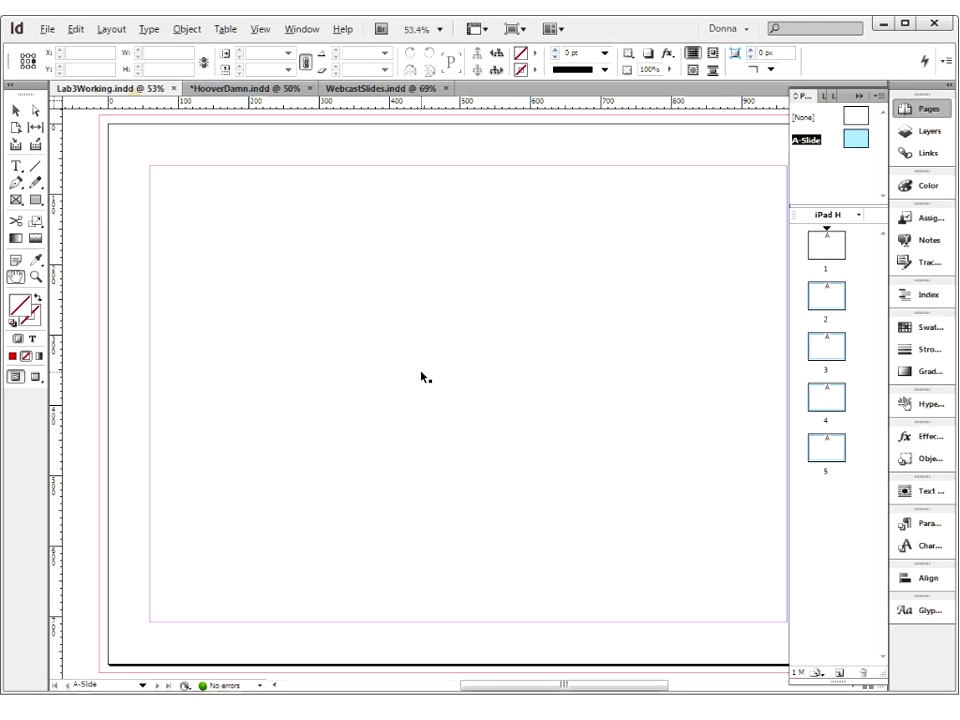
drag(538, 390, 505, 413)
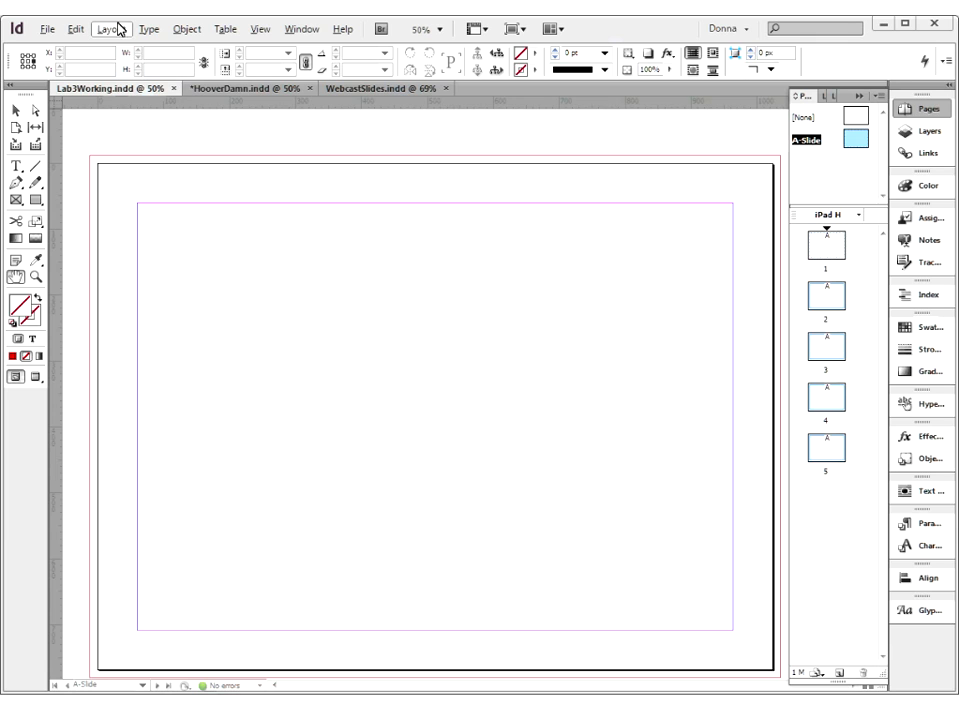
click(48, 30)
click(64, 401)
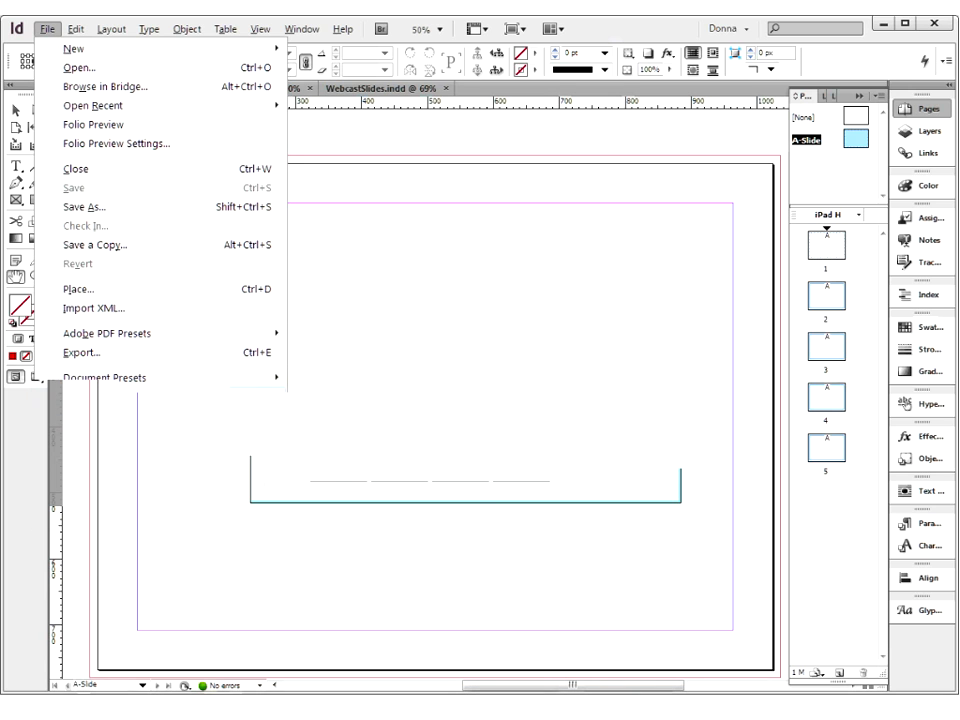
text(0)
key(Return)
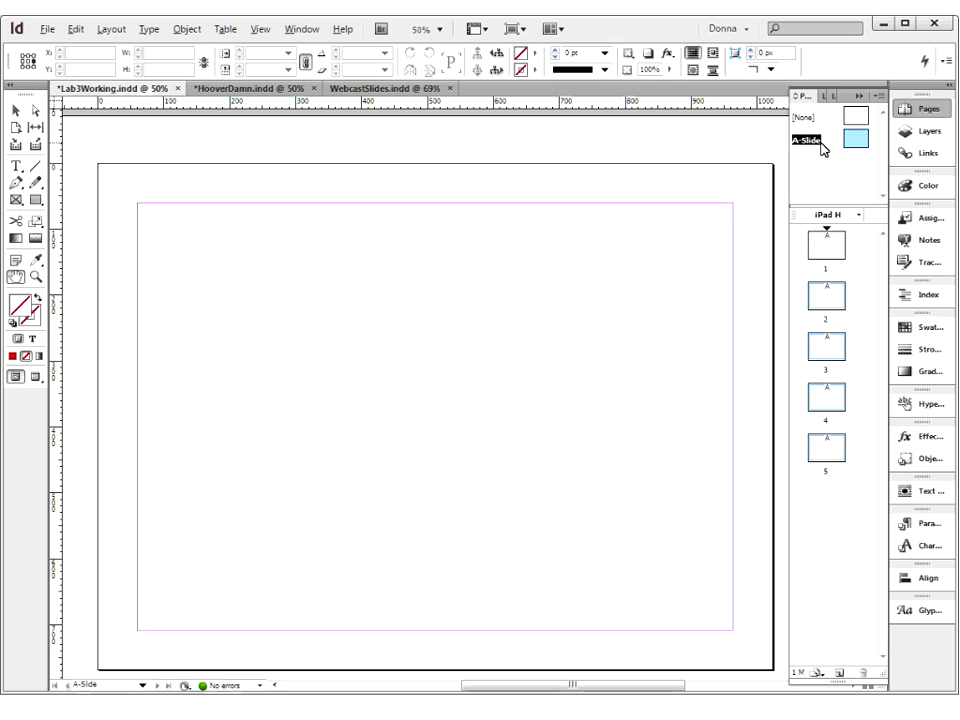
Look through pages 2 to 5 of Lab3Working.indd to check how the A-Slide master applies
double_click(827, 298)
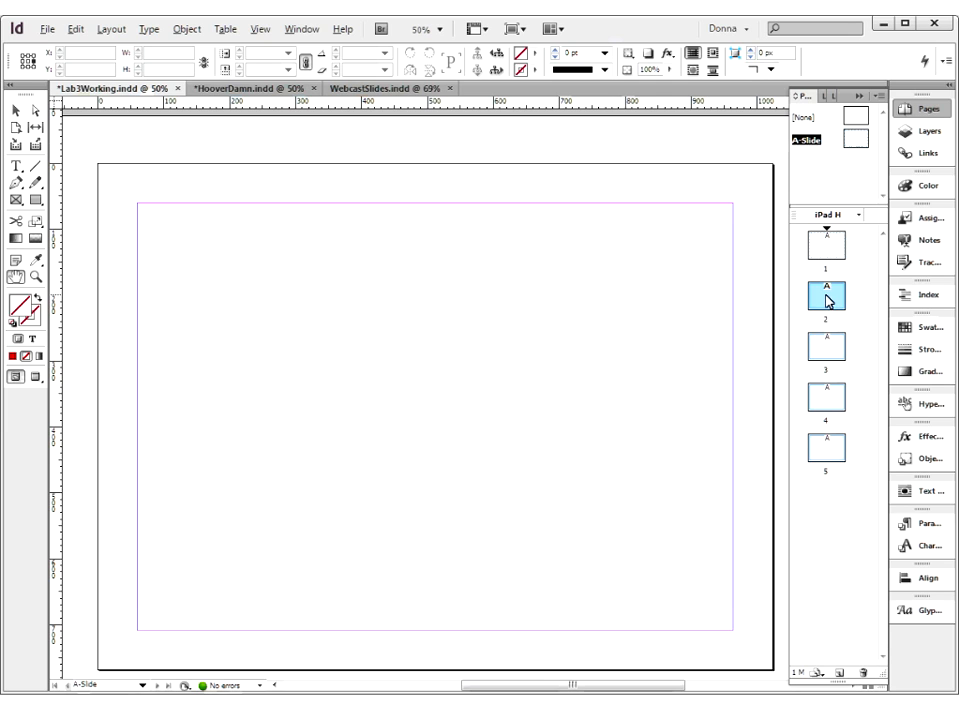
double_click(825, 347)
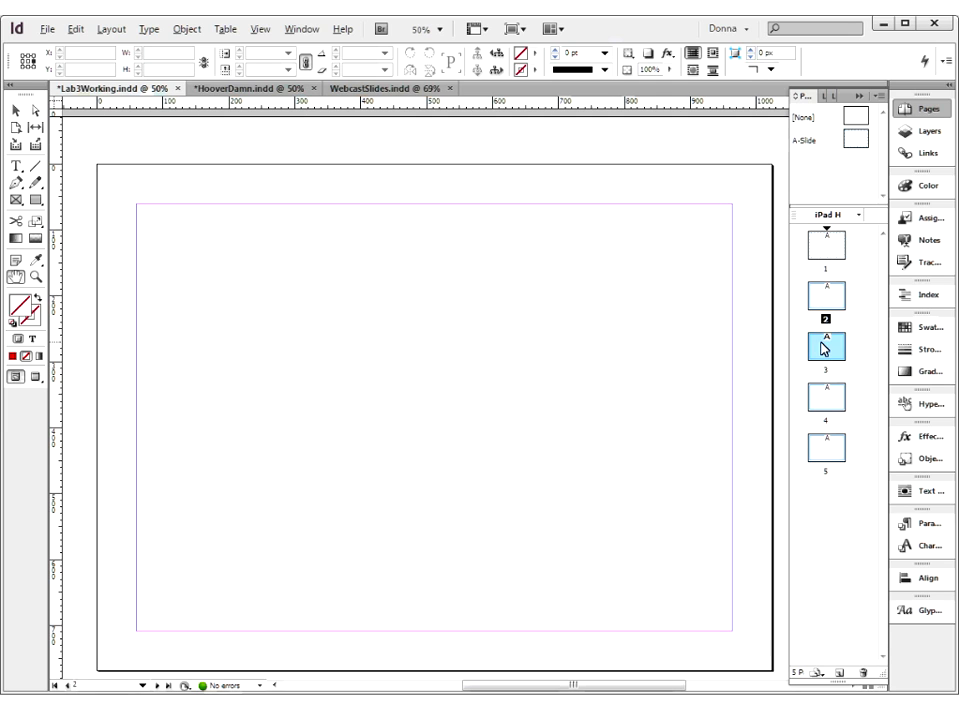
double_click(827, 398)
click(828, 452)
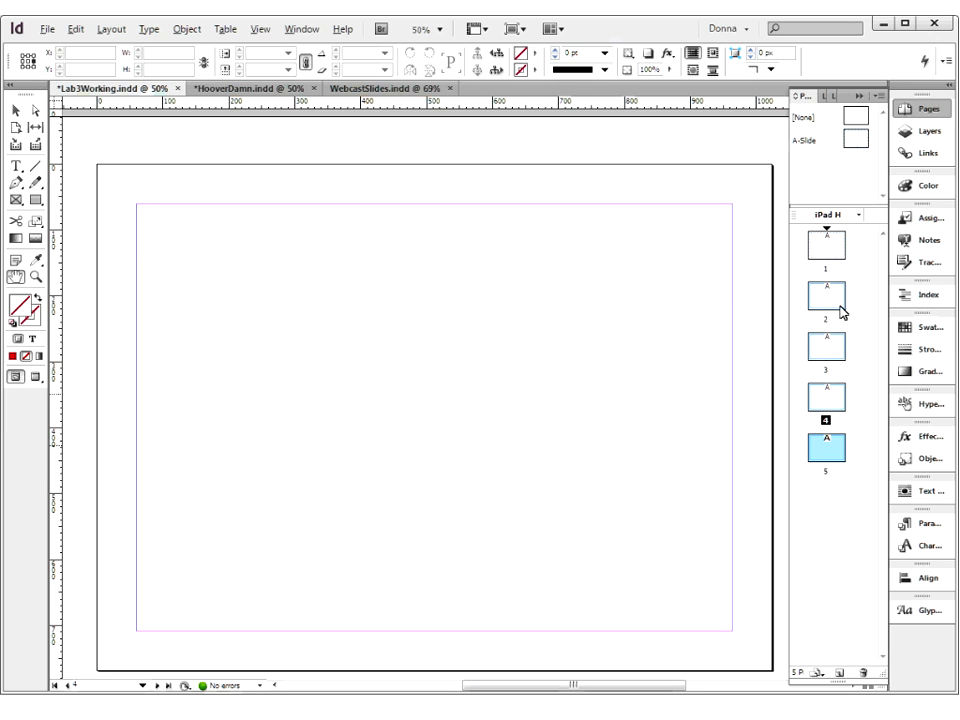
Open the A-Slide master and draw a page-wide rectangle of about 1024 x 648 px from the page's top edge, filled with RGB Yellow
double_click(857, 140)
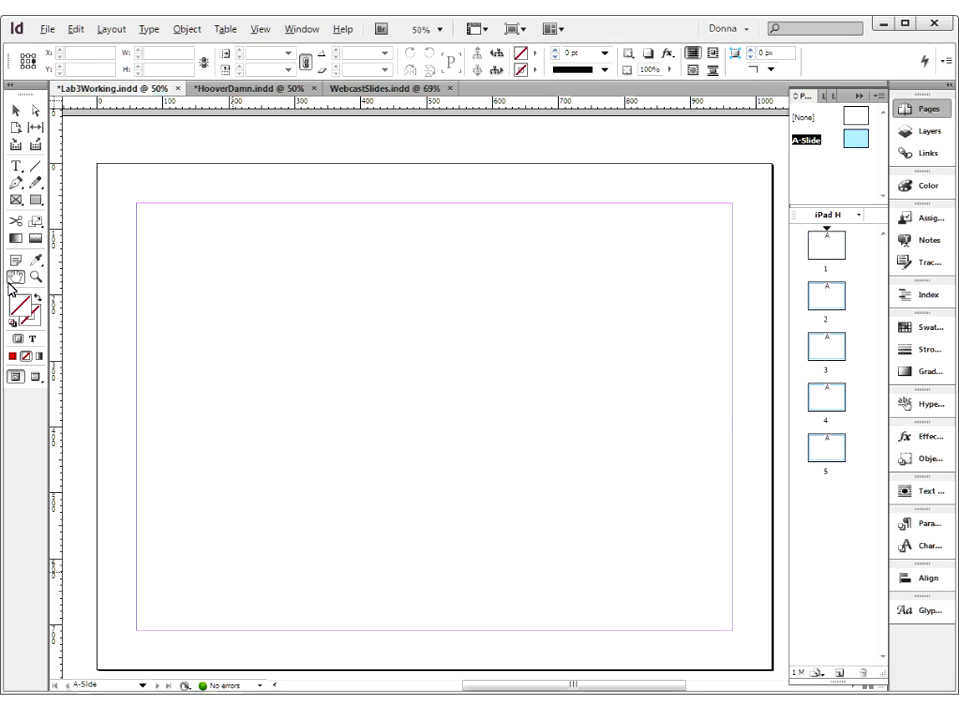
click(37, 201)
drag(96, 165, 772, 591)
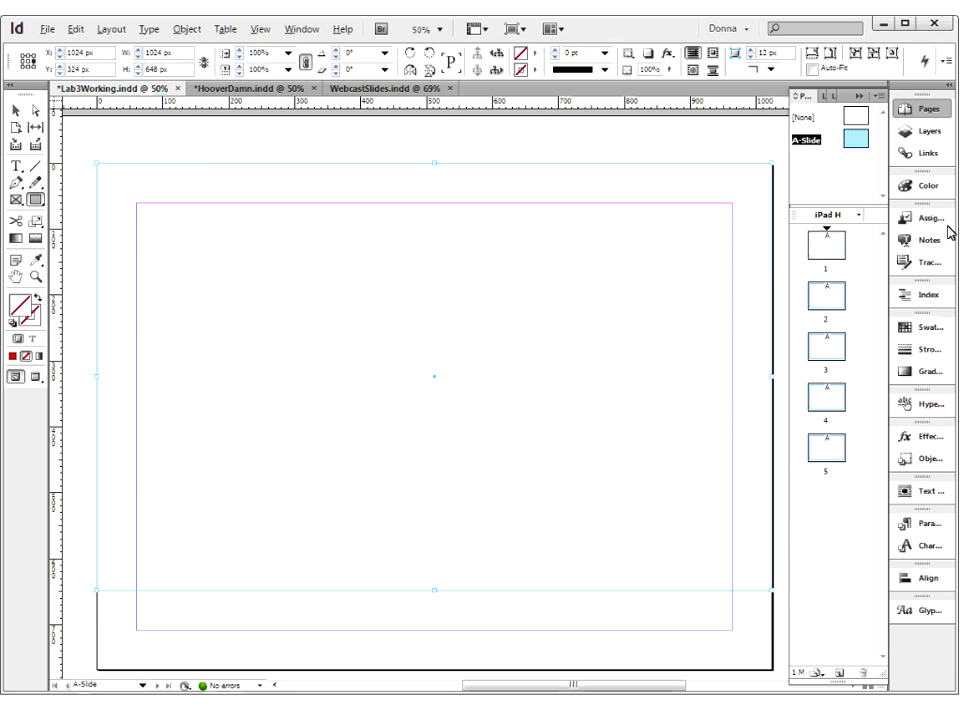
click(916, 327)
click(740, 226)
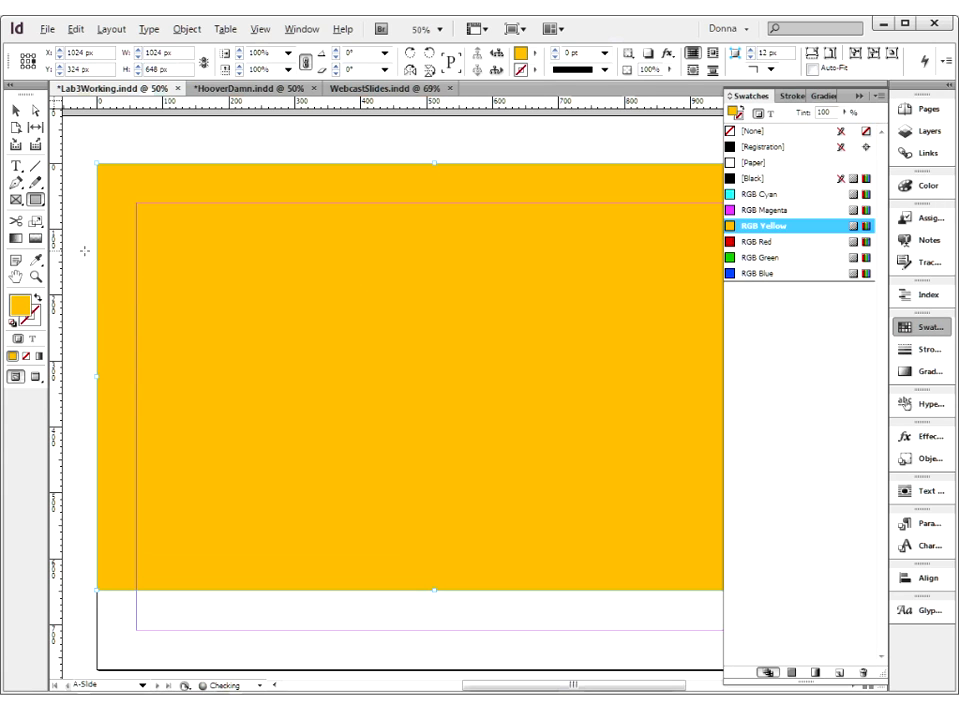
Pull the yellow rectangle's left edge inward to a width of about 1016 px and inspect the gap at the page edge
click(16, 110)
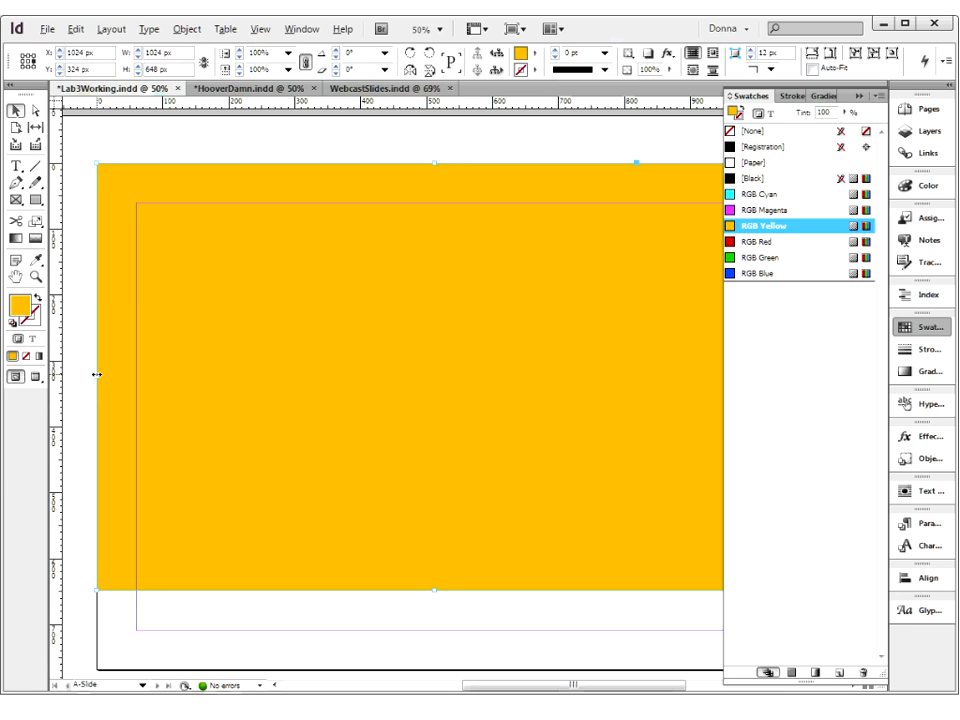
drag(96, 375, 103, 376)
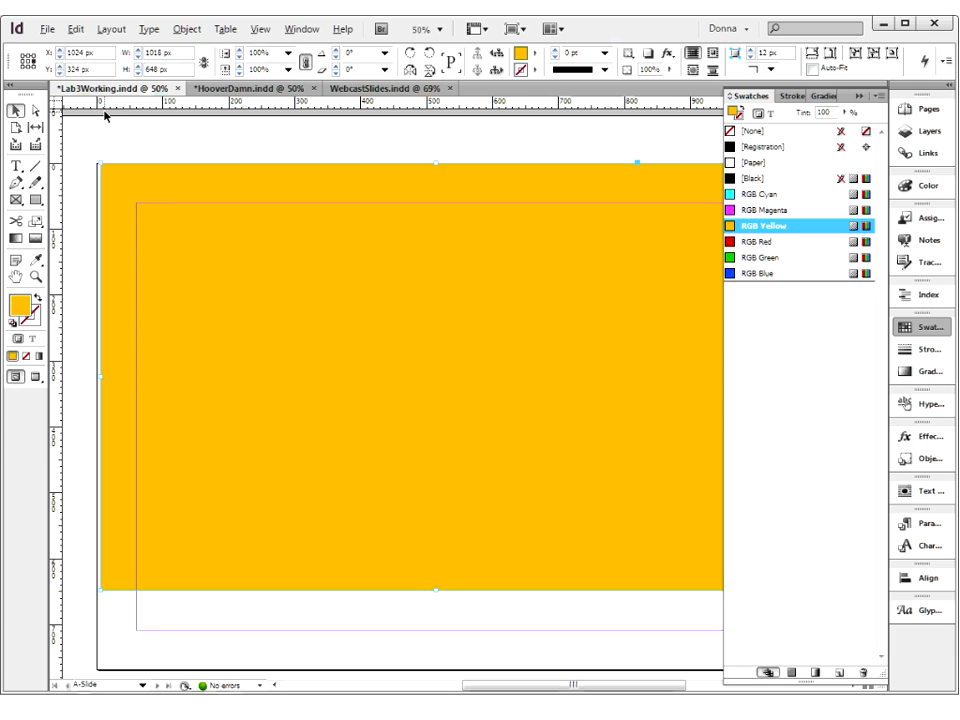
click(106, 141)
key(ctrl+space)
drag(79, 144, 152, 335)
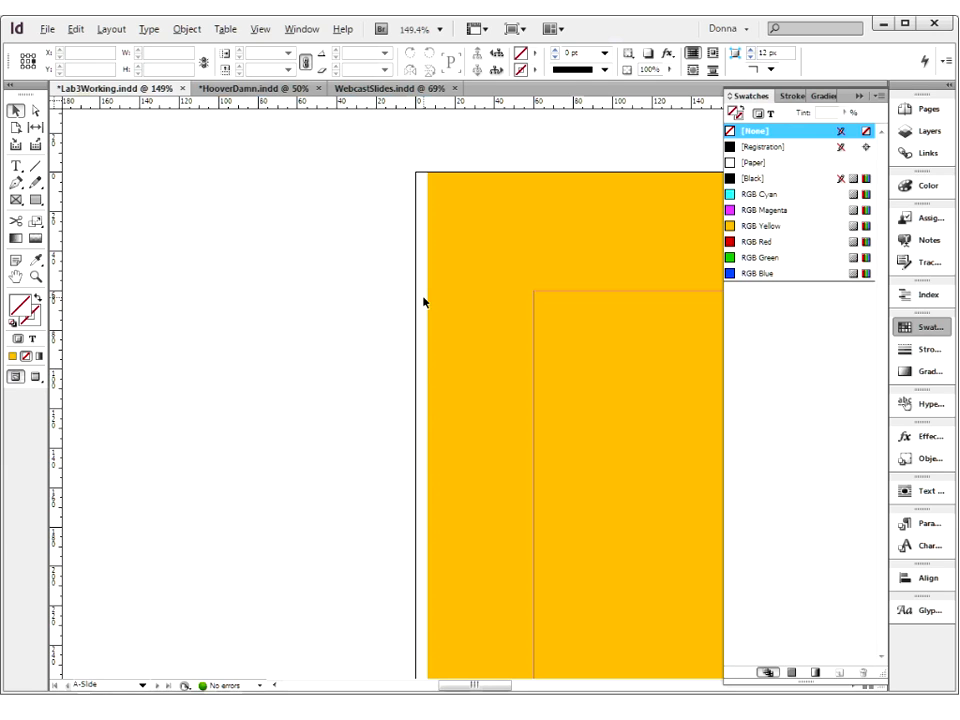
key(ctrl+0)
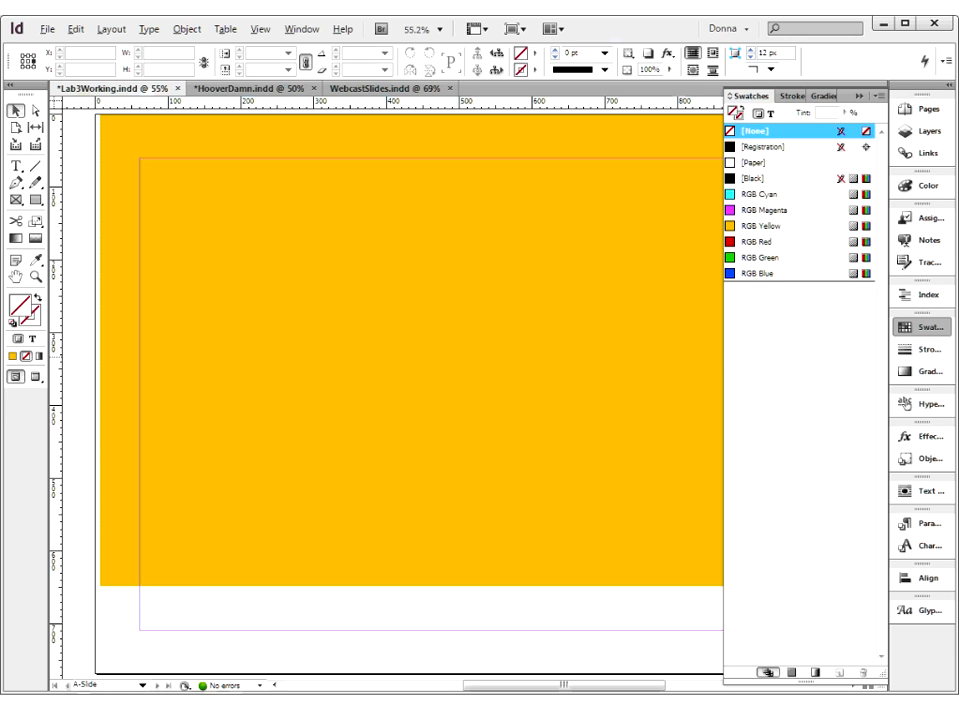
Delete the yellow rectangle from the A-Slide master
click(857, 96)
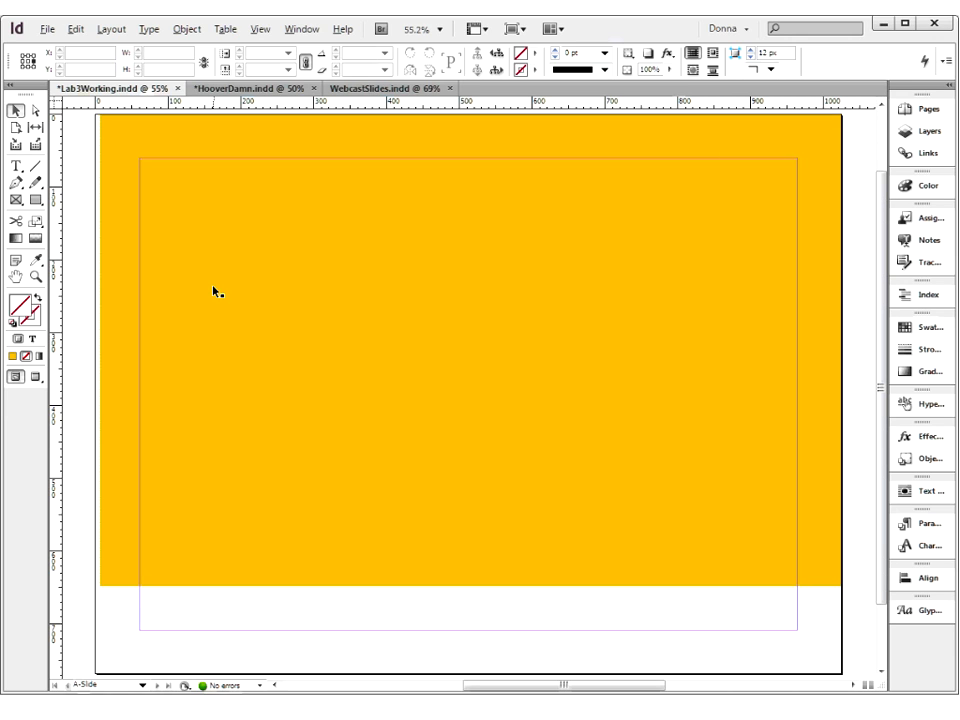
click(213, 289)
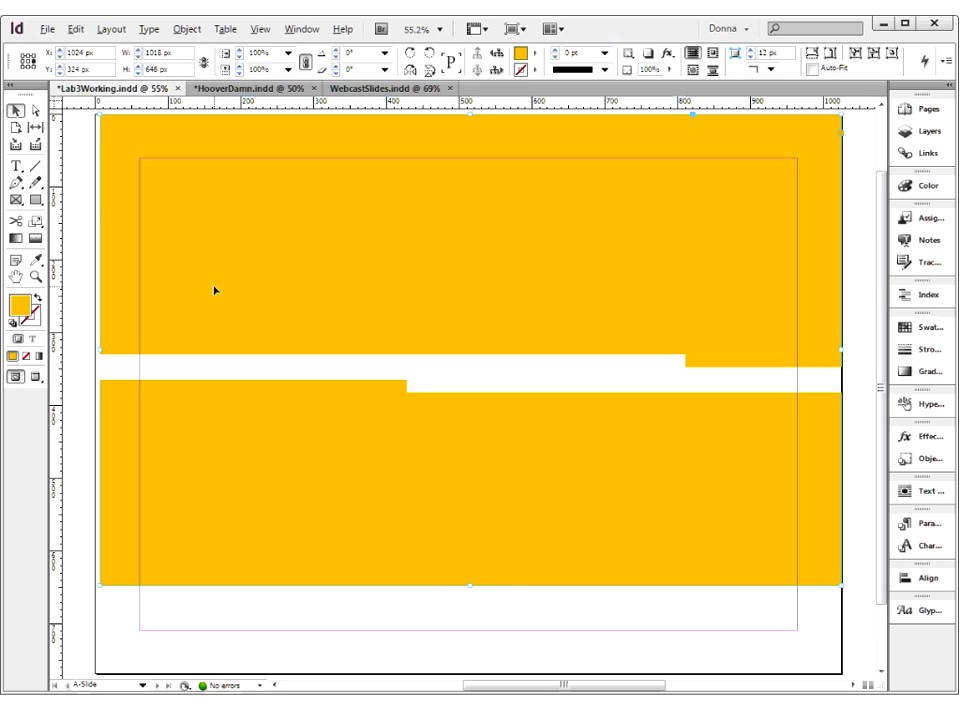
key(Delete)
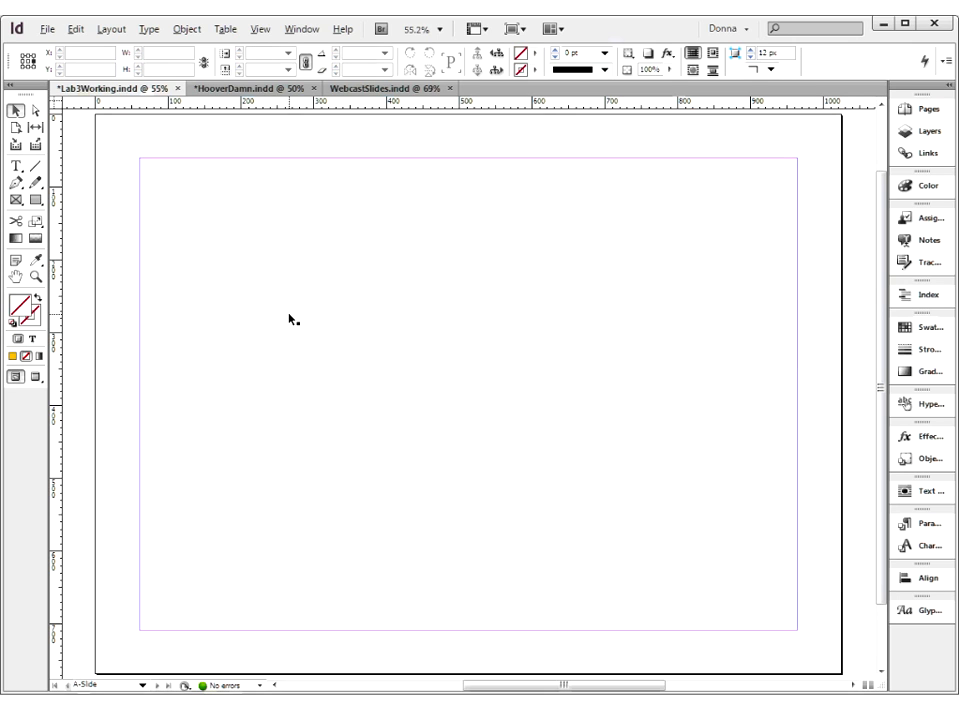
key(ctrl+minus)
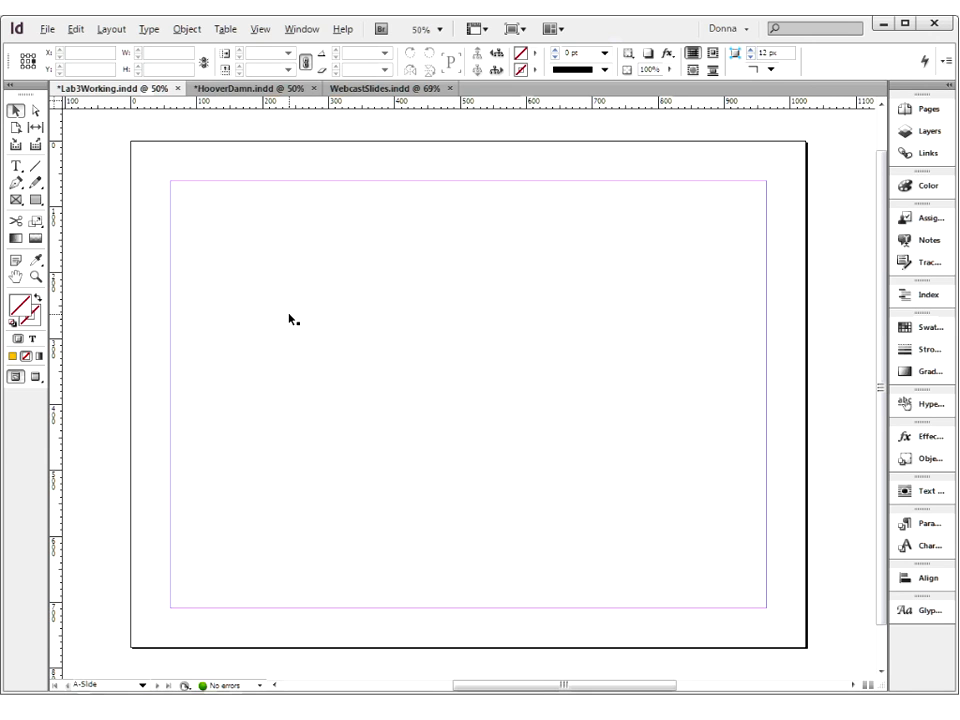
Set the document bleed to 12 px on all sides in Document Setup
click(53, 35)
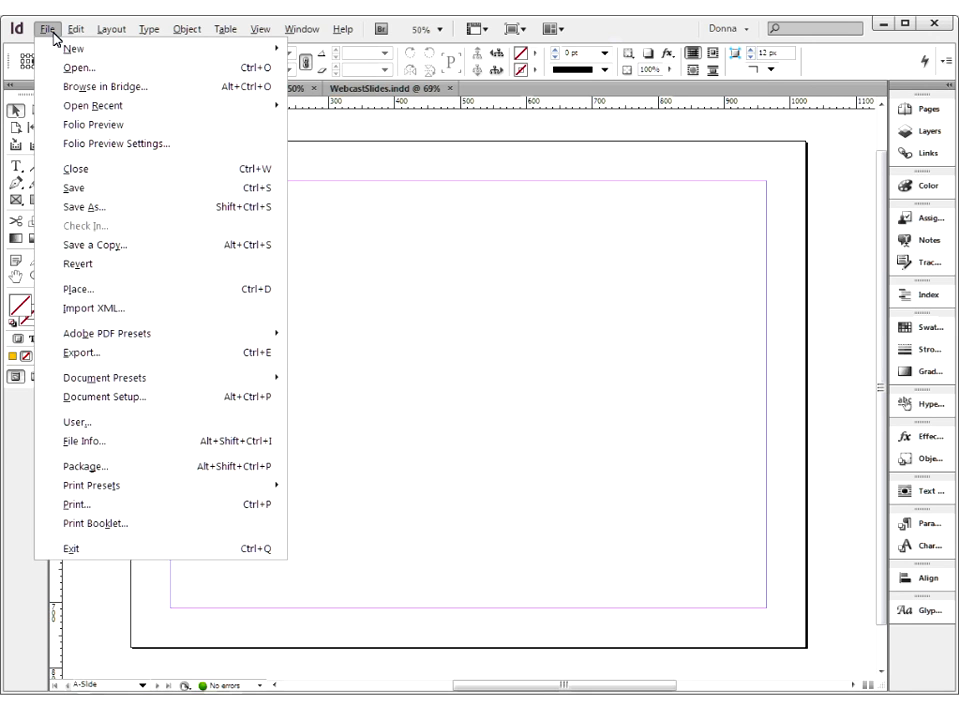
click(111, 397)
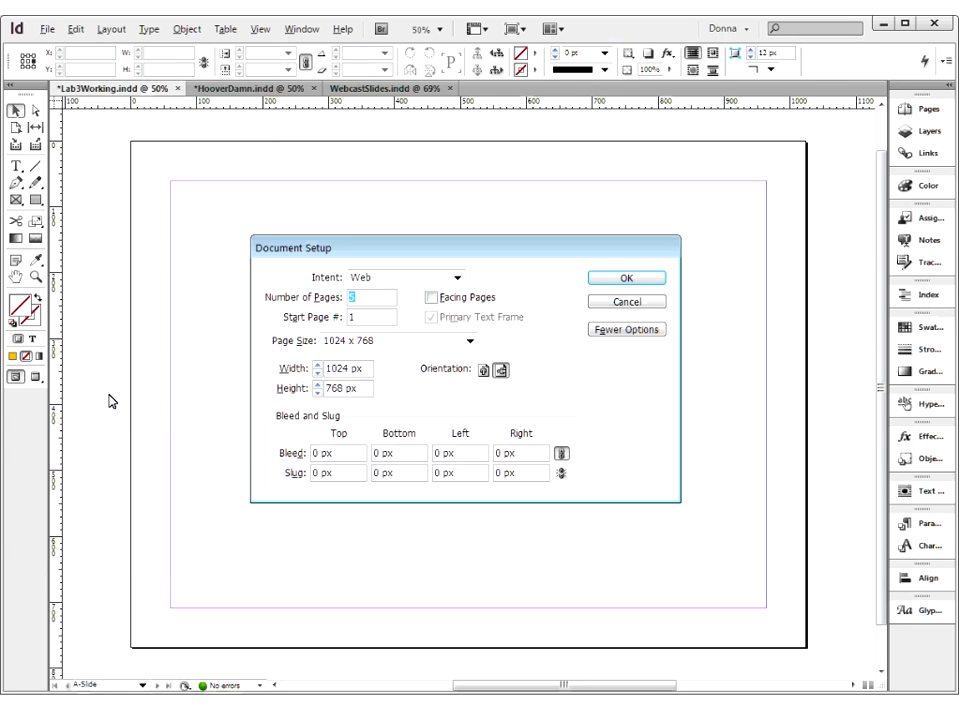
click(617, 331)
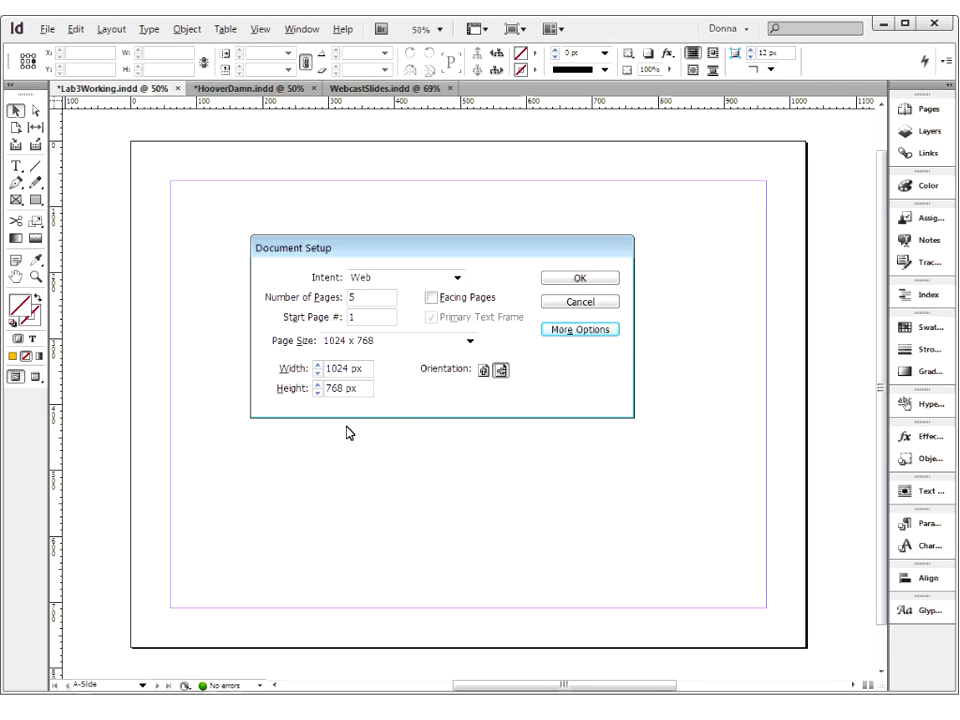
click(604, 332)
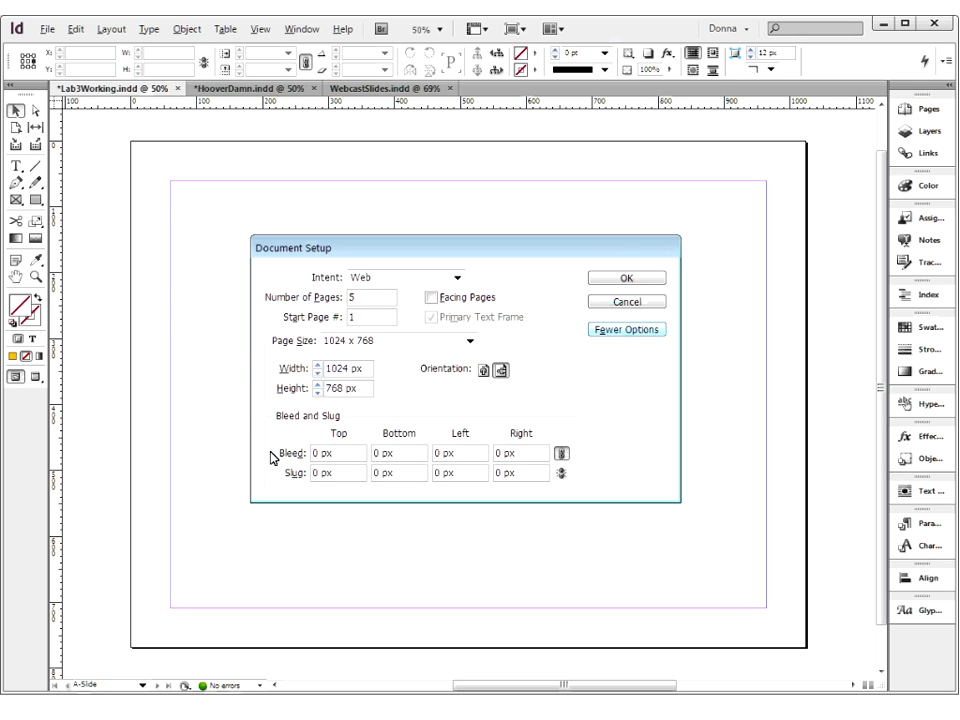
double_click(318, 455)
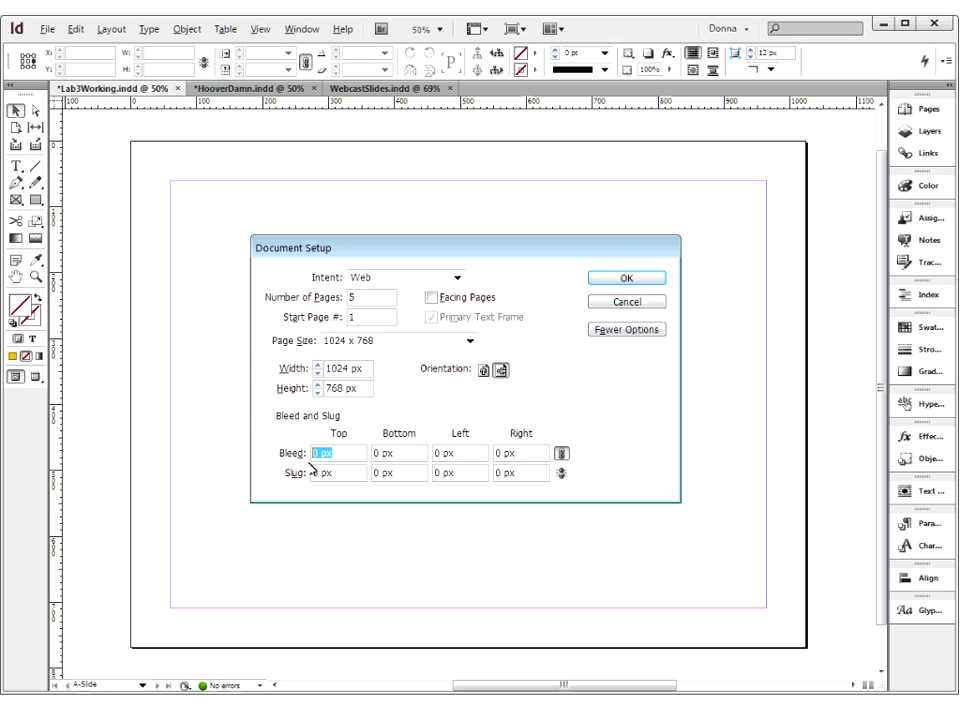
text(12)
key(Tab)
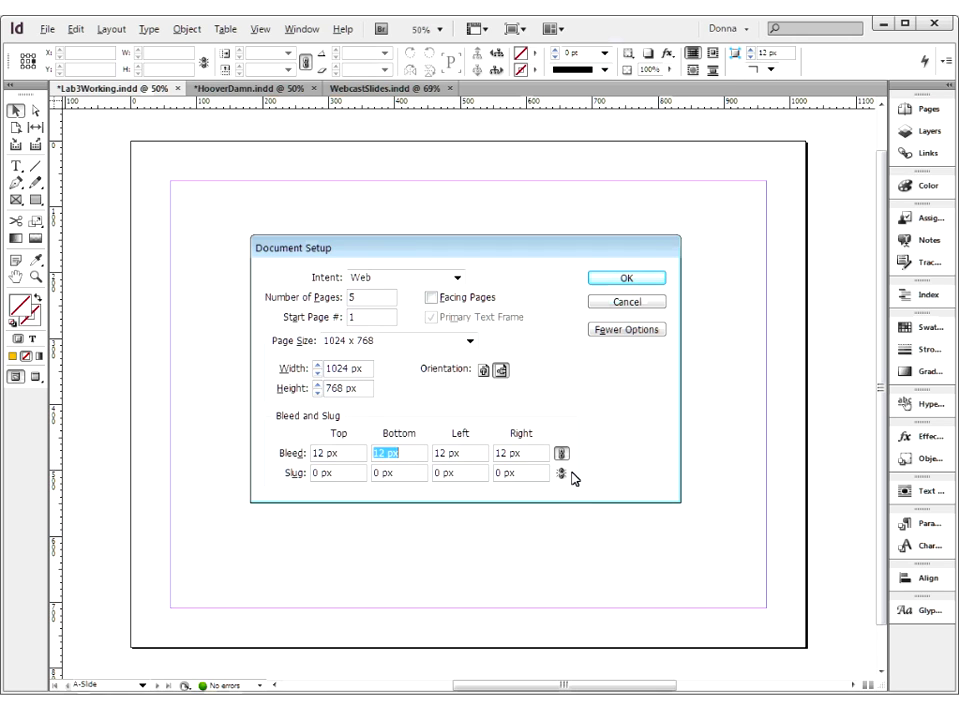
click(635, 282)
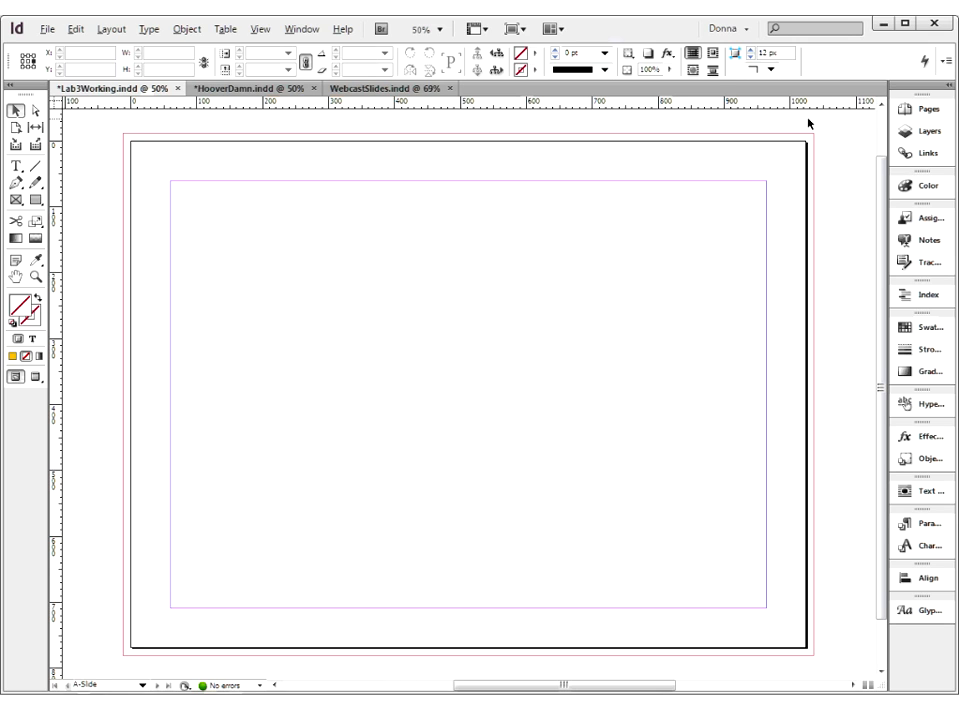
Return to the A-Slide master and examine the primary text frame inside the page margins
click(908, 108)
double_click(855, 138)
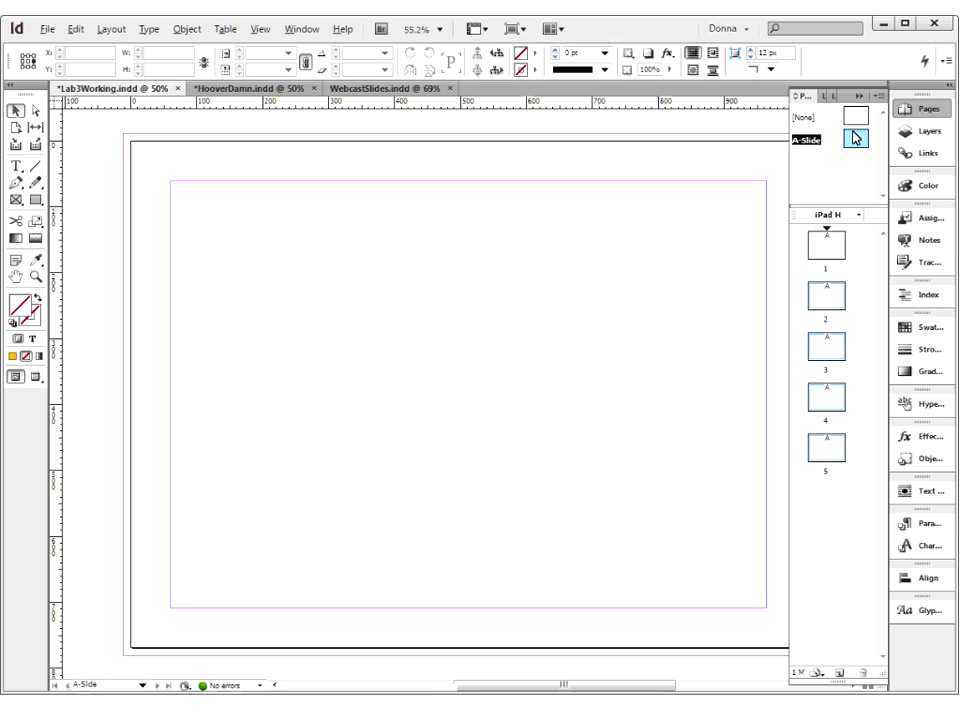
click(858, 97)
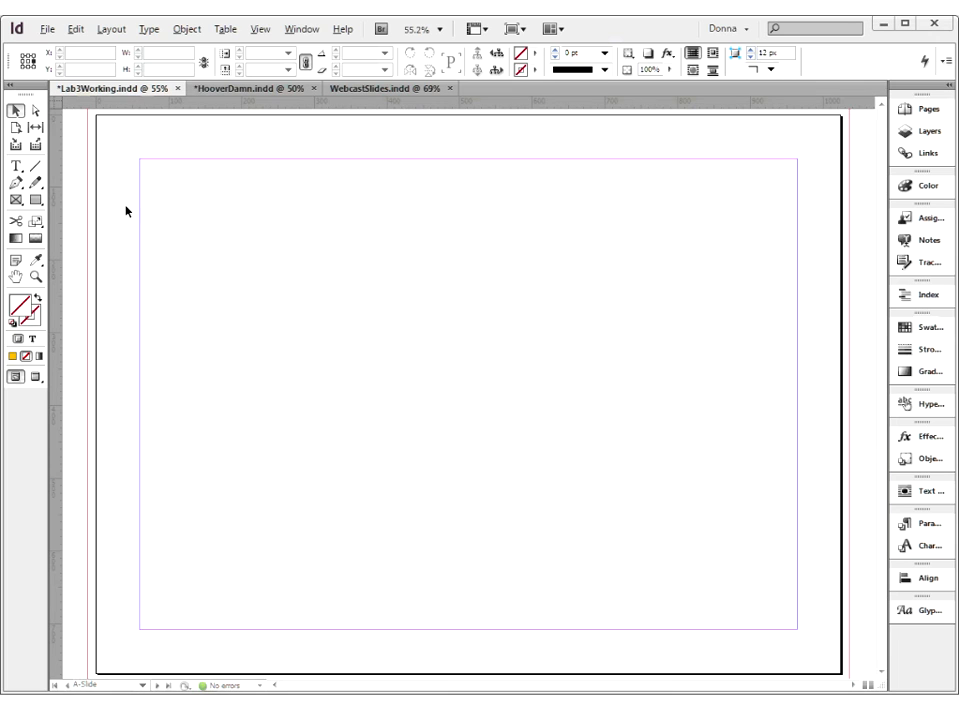
click(18, 171)
click(188, 245)
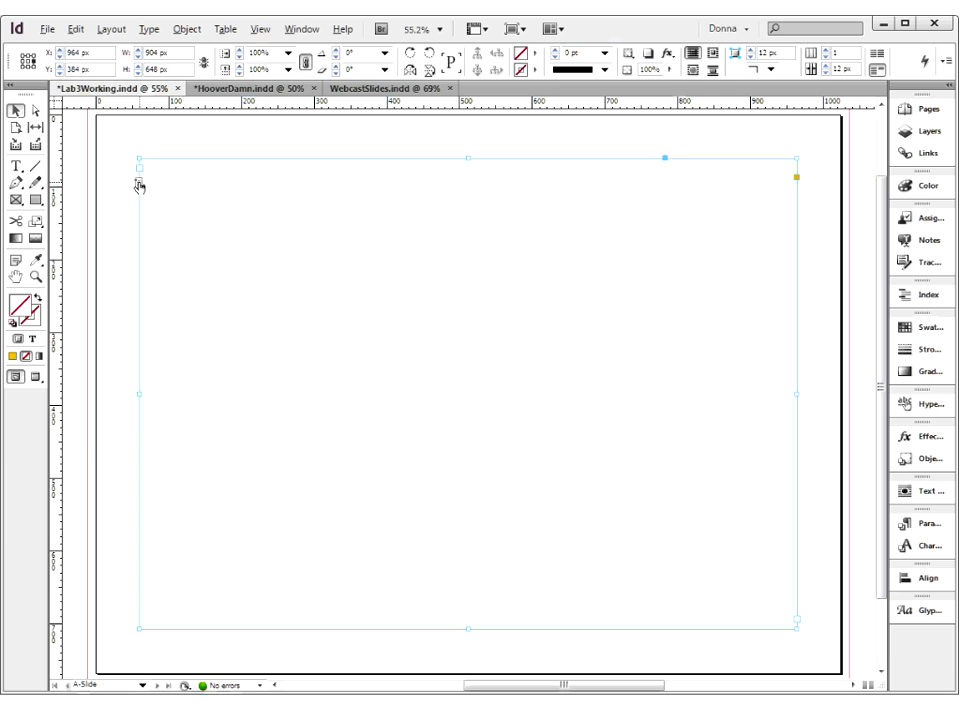
click(120, 148)
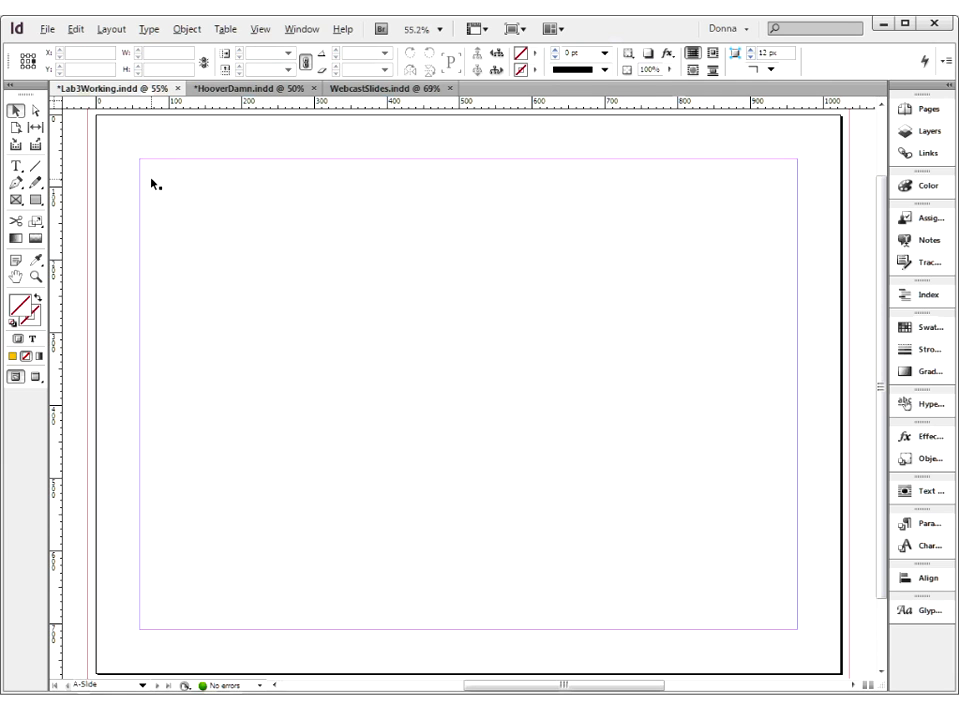
Draw a rectangle of about 1048 x 198 px across the bottom of the A-Slide master, extending to the bleed guides
key(ctrl+minus)
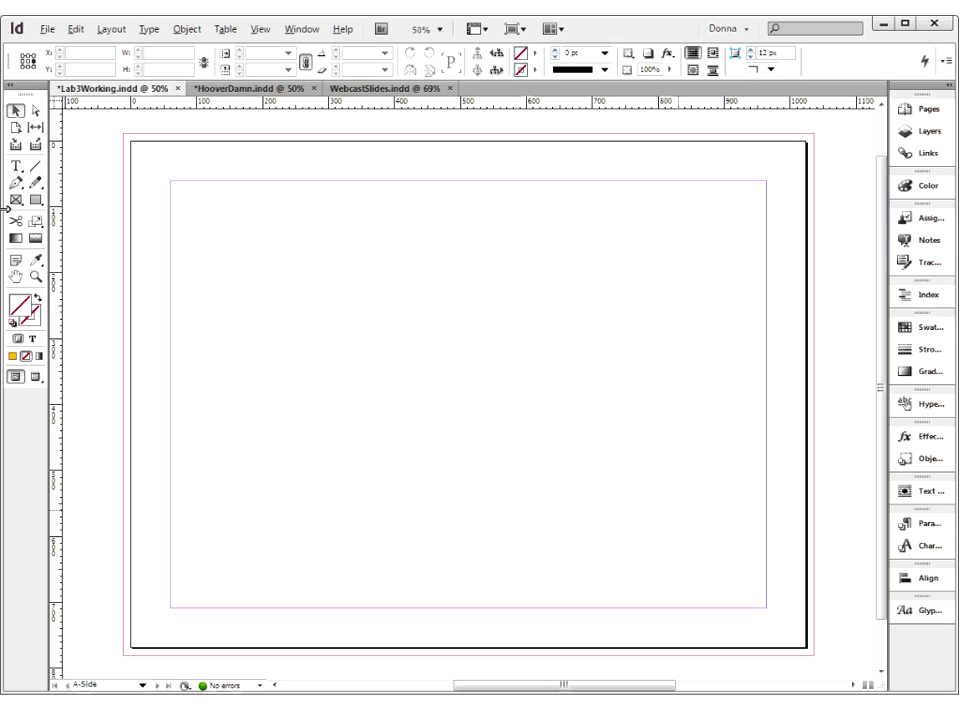
click(36, 202)
mouse_move(122, 655)
mouse_down()
mouse_move(412, 582)
mouse_move(626, 546)
mouse_move(814, 549)
mouse_move(813, 527)
mouse_up()
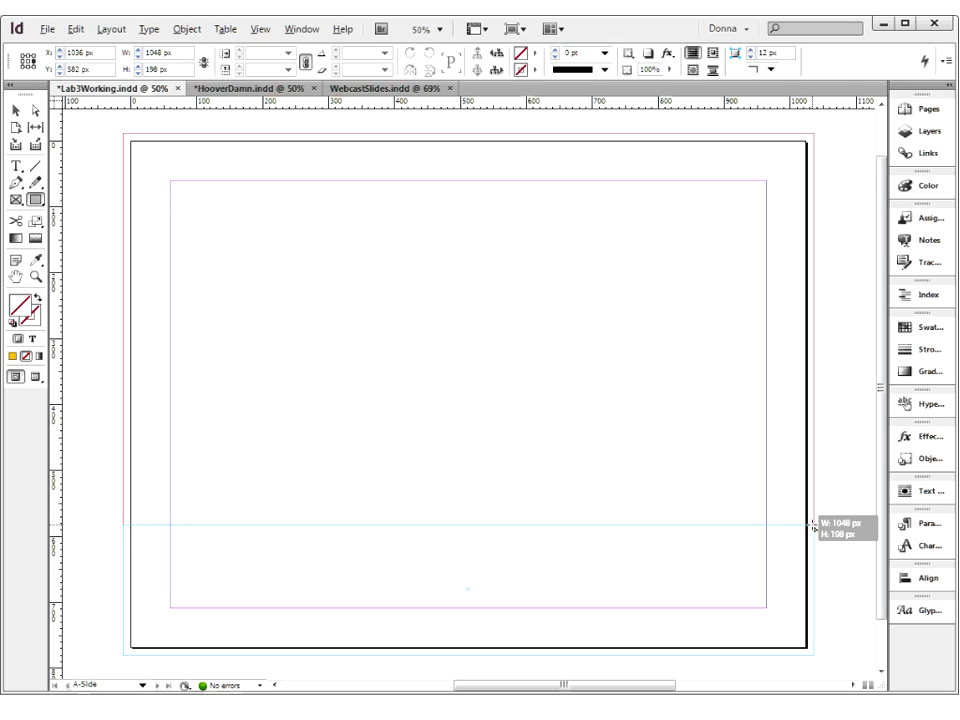
drag(813, 527, 813, 524)
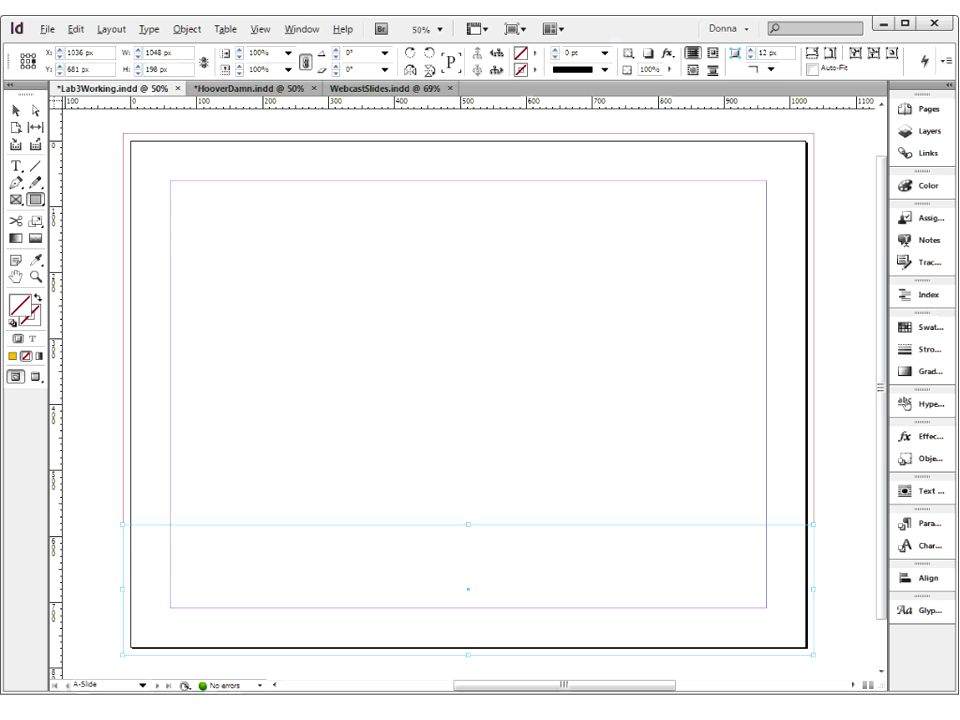
click(16, 110)
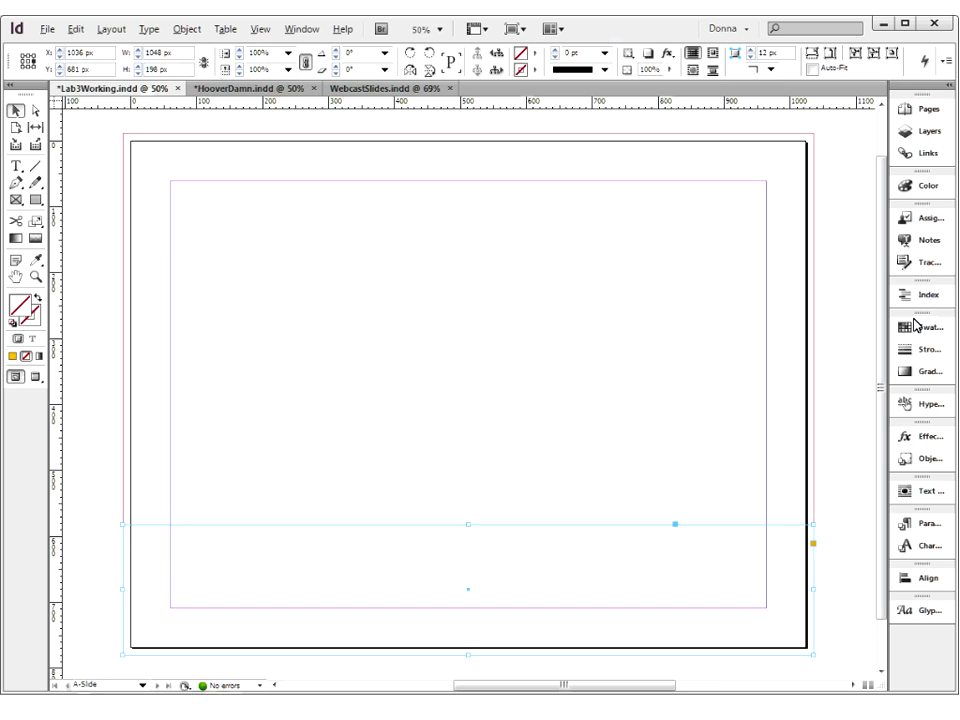
click(922, 109)
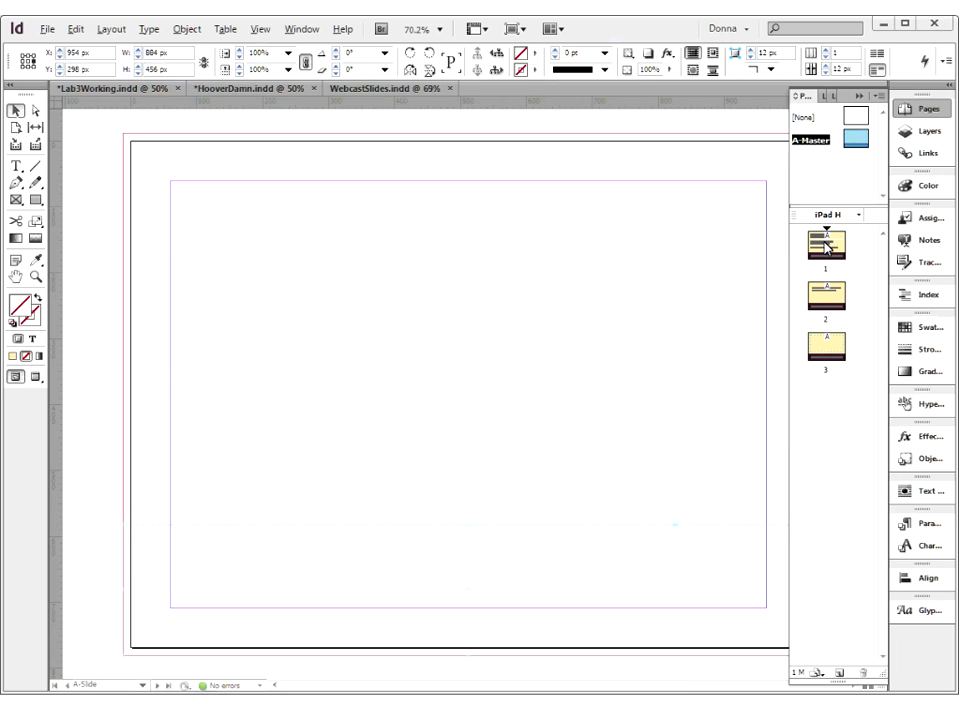
click(827, 244)
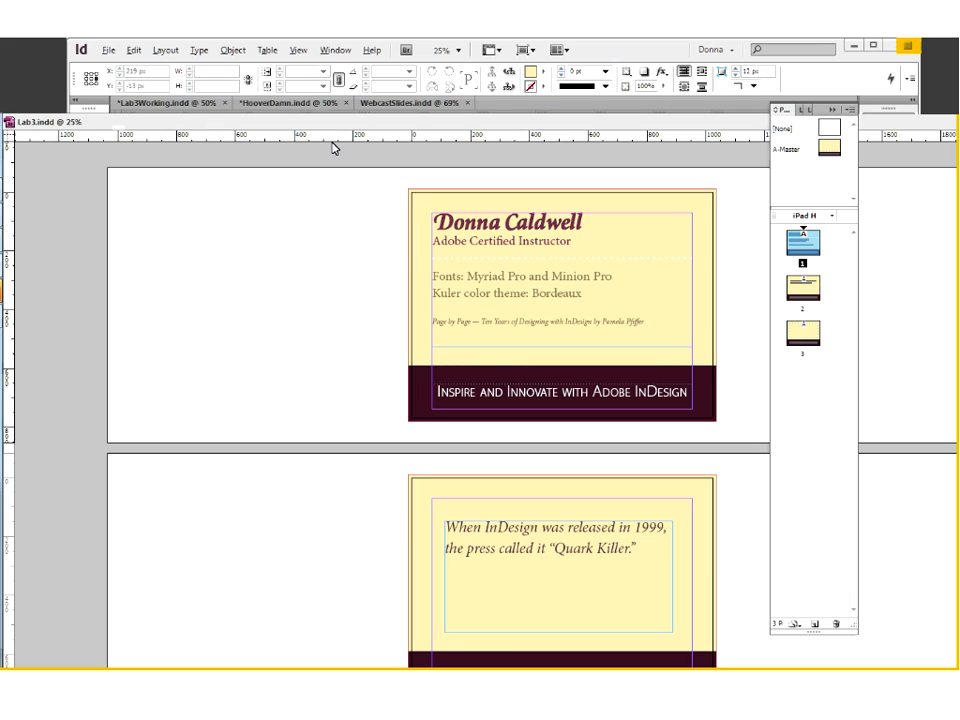
Dock the floating Lab3.indd window as a tab beside the other open documents
drag(330, 122, 315, 83)
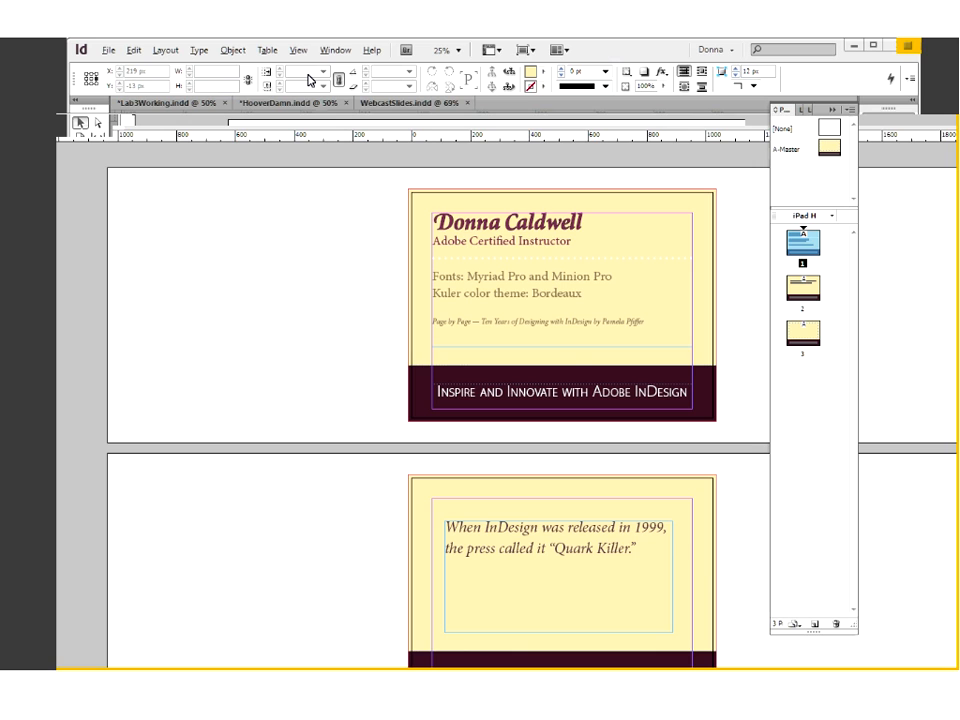
drag(310, 80, 130, 125)
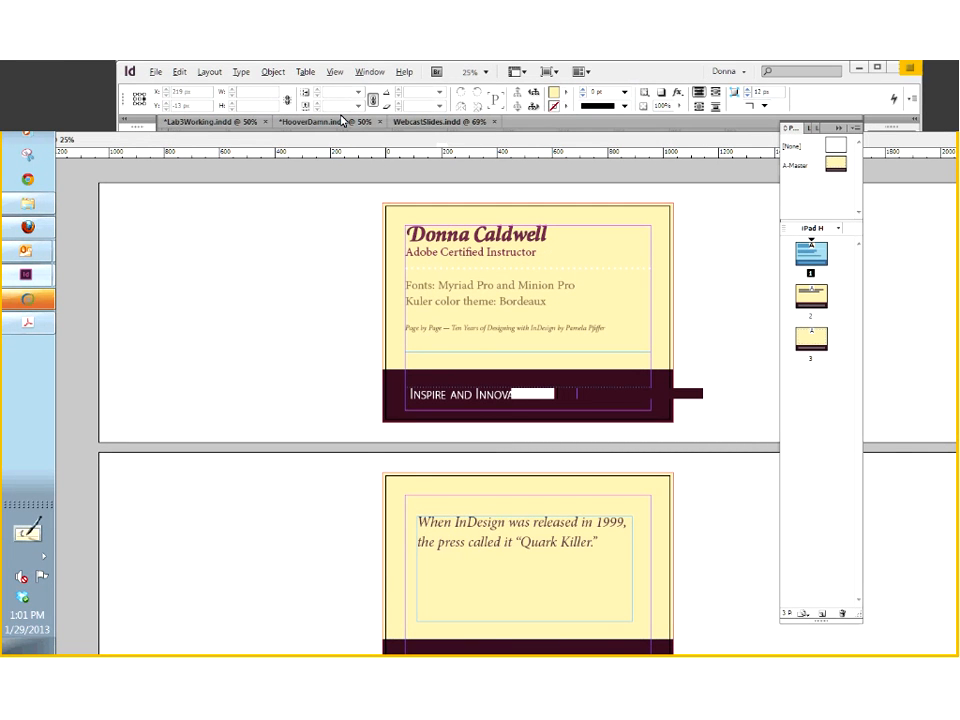
drag(341, 121, 345, 122)
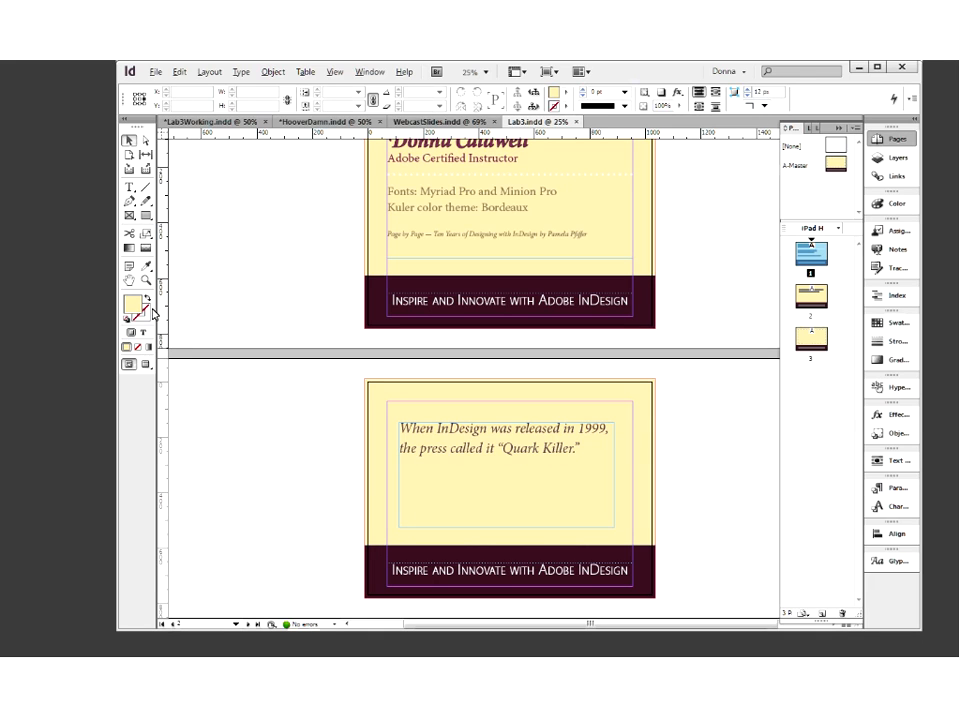
Show Lab3.indd in Preview mode and look through its three pages to examine the finished slide design
key(w)
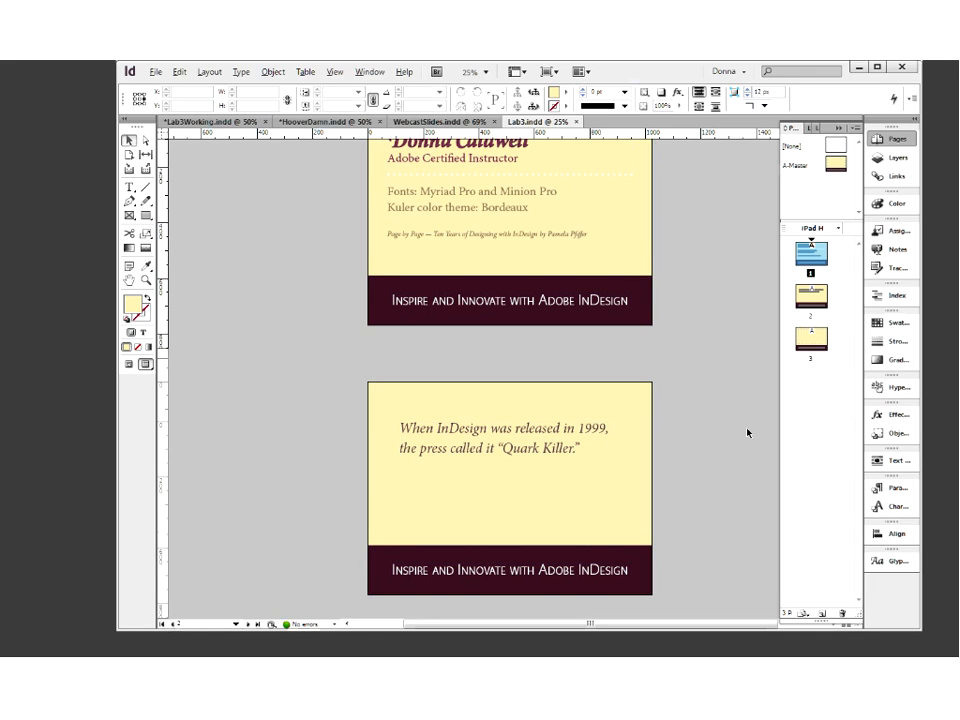
scroll(746, 434, up, 1)
scroll(730, 435, down, 6)
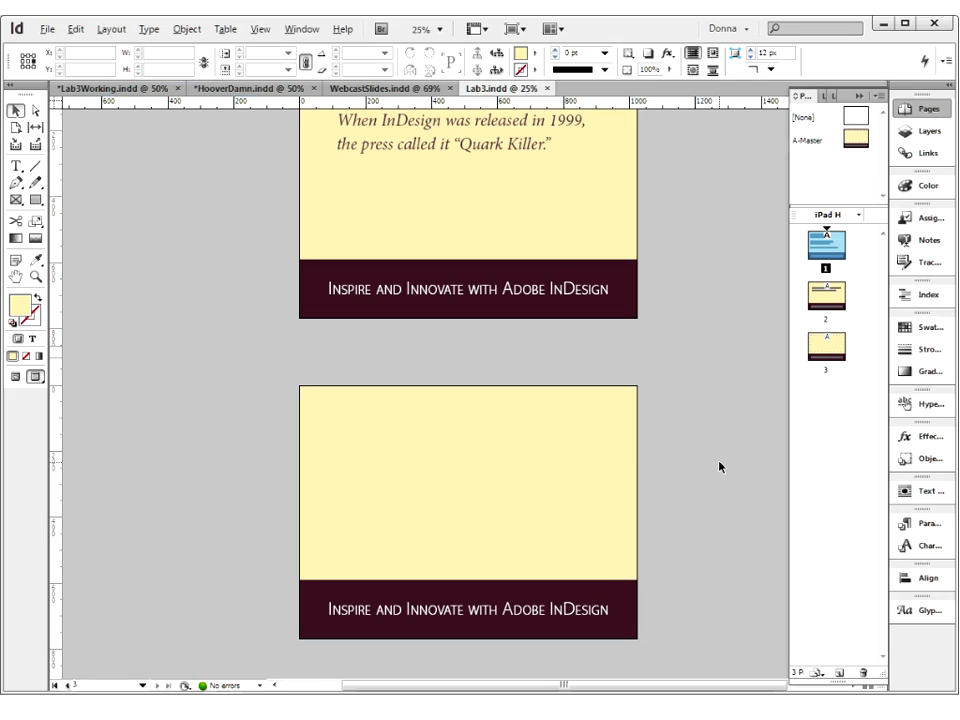
scroll(720, 467, down, 1)
scroll(720, 467, up, 5)
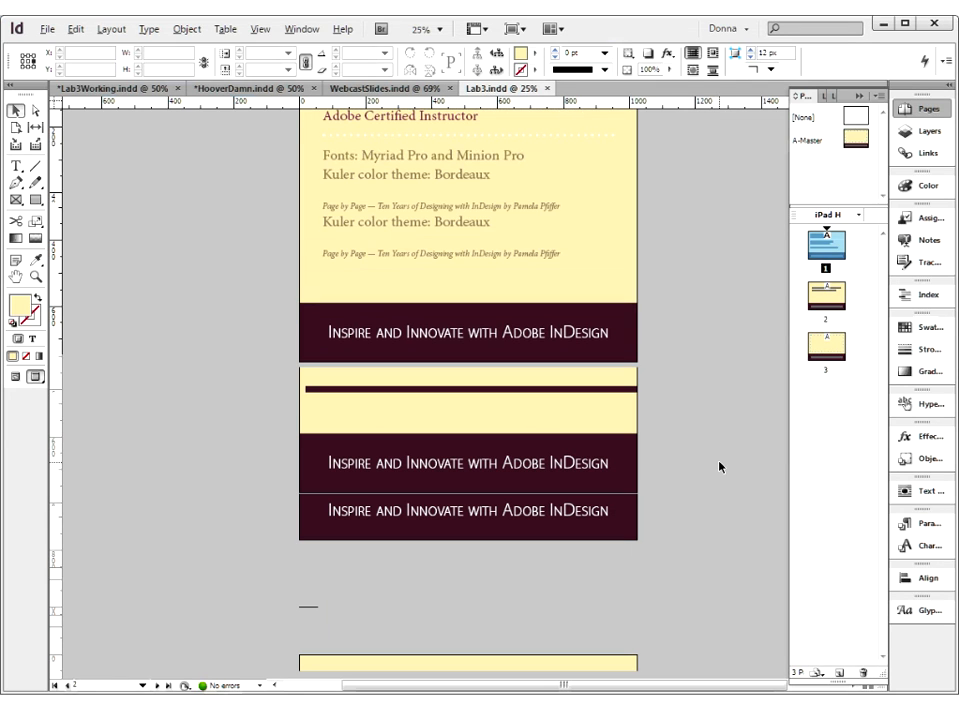
scroll(720, 467, up, 2)
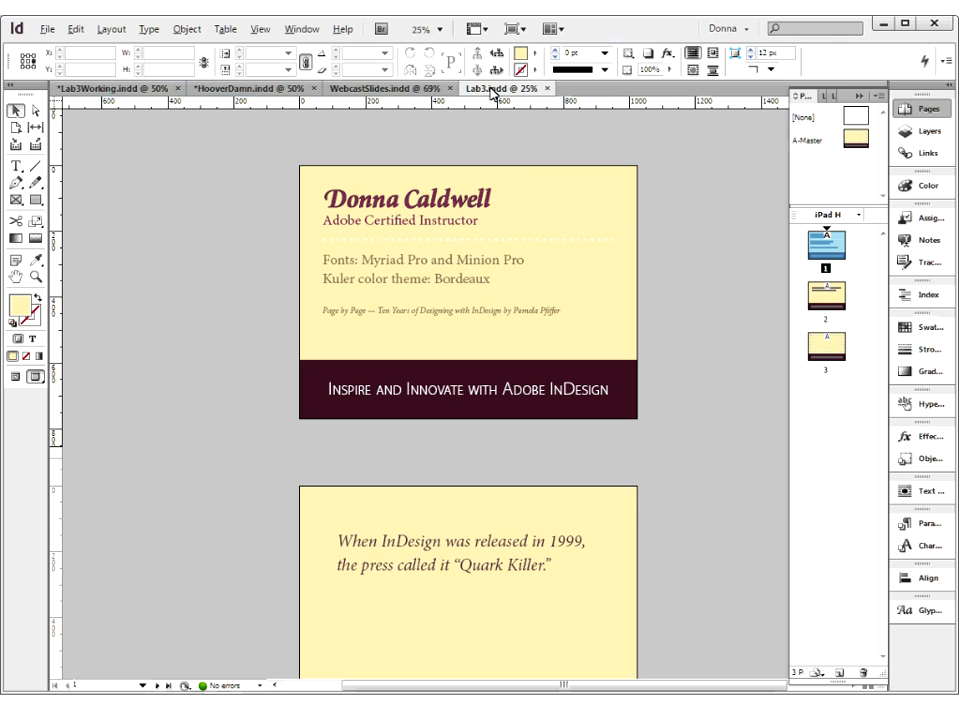
Leave Lab3.indd and return to the A-Slide master in Lab3Working.indd at 50% zoom
key(shift+w)
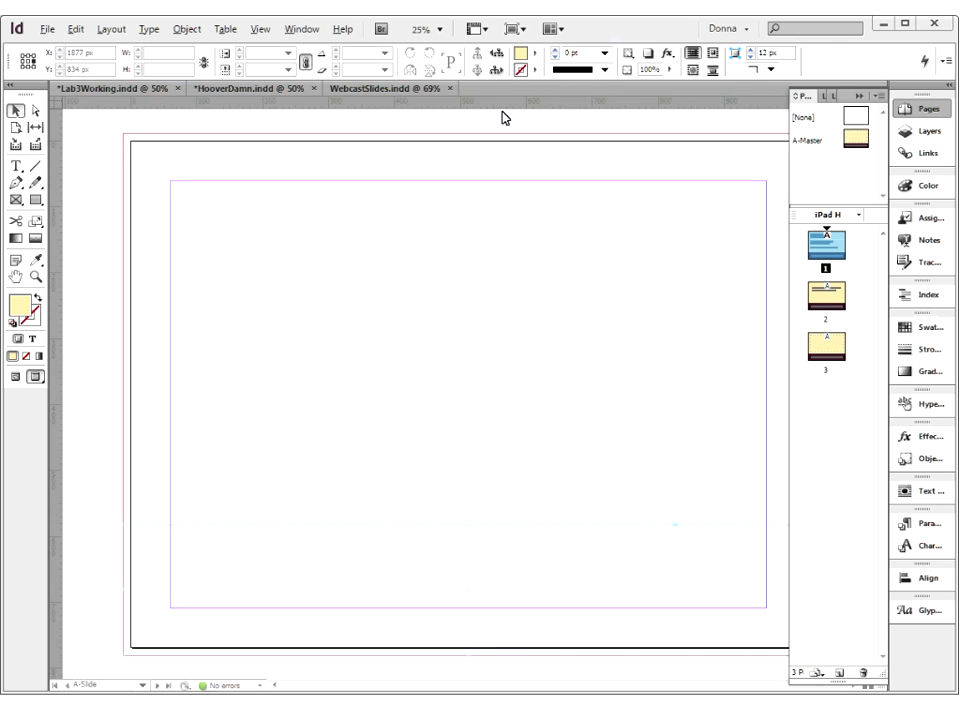
key(shift+Page_Down)
key(ctrl+minus)
key(ctrl+equal)
key(ctrl+equal)
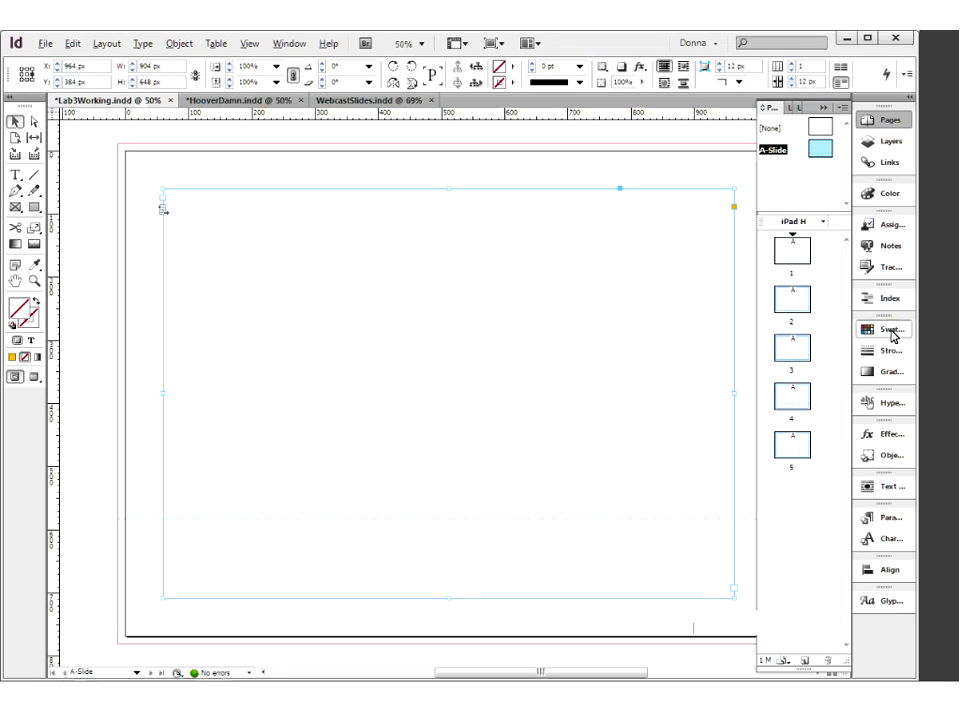
Show the document's swatches and look up where the Kuler extension is found
click(922, 342)
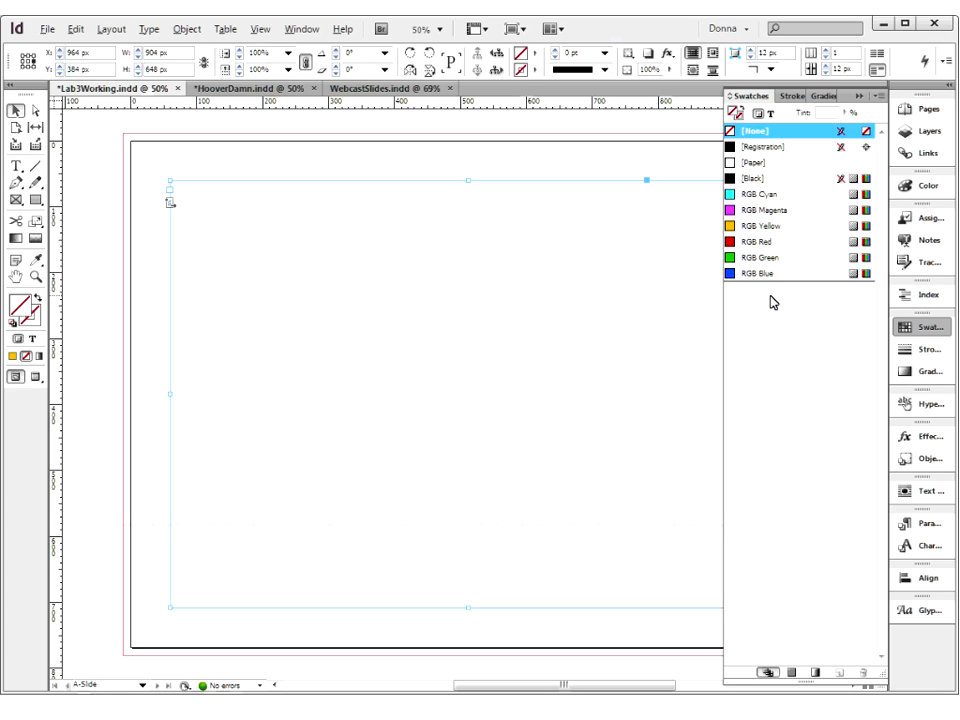
click(308, 31)
mouse_move(317, 193)
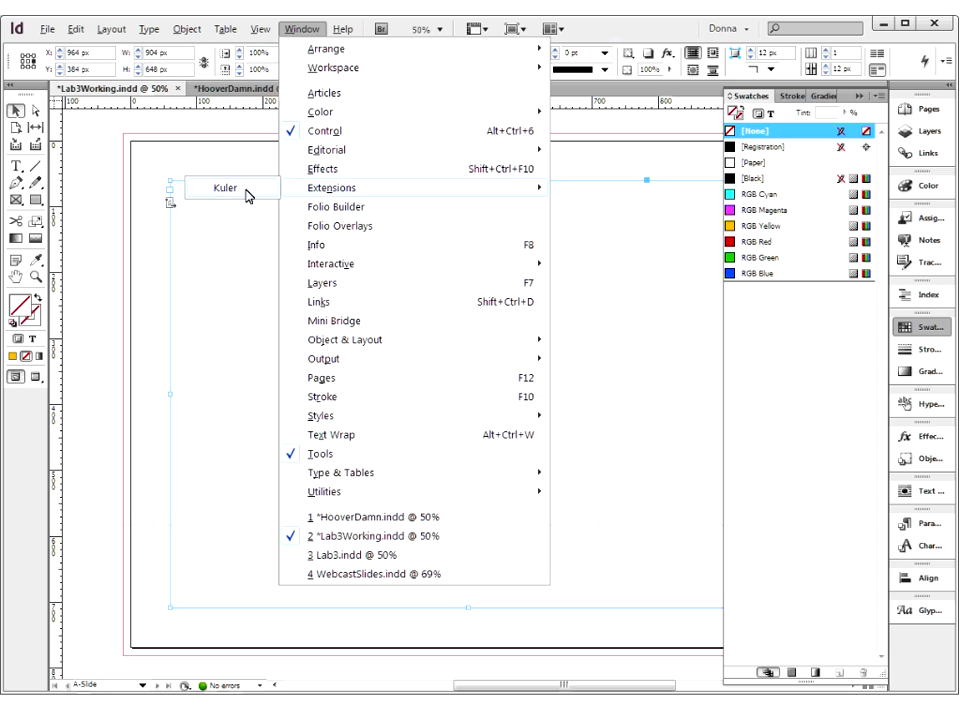
click(226, 297)
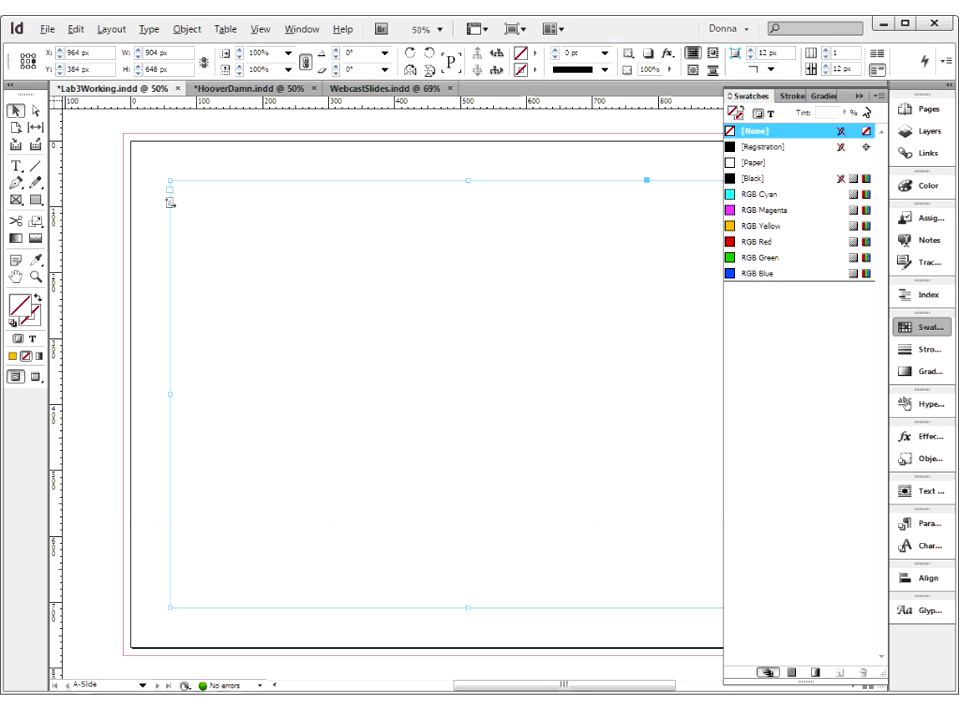
Load the colour swatches from Bordeaux.ase in the Swatches folder of Week 3
click(877, 98)
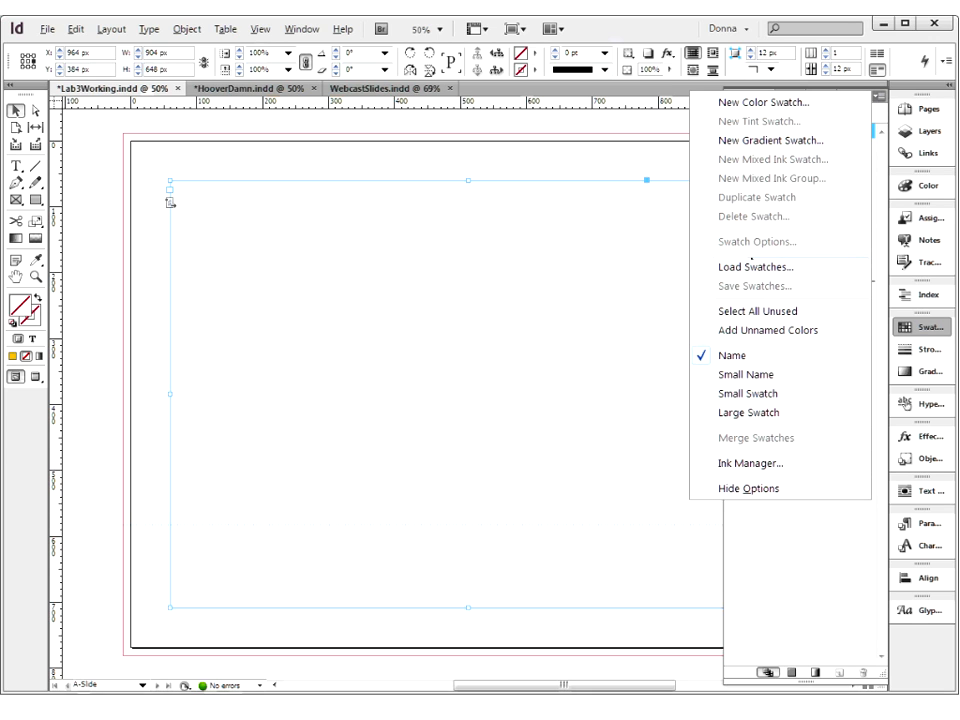
click(754, 268)
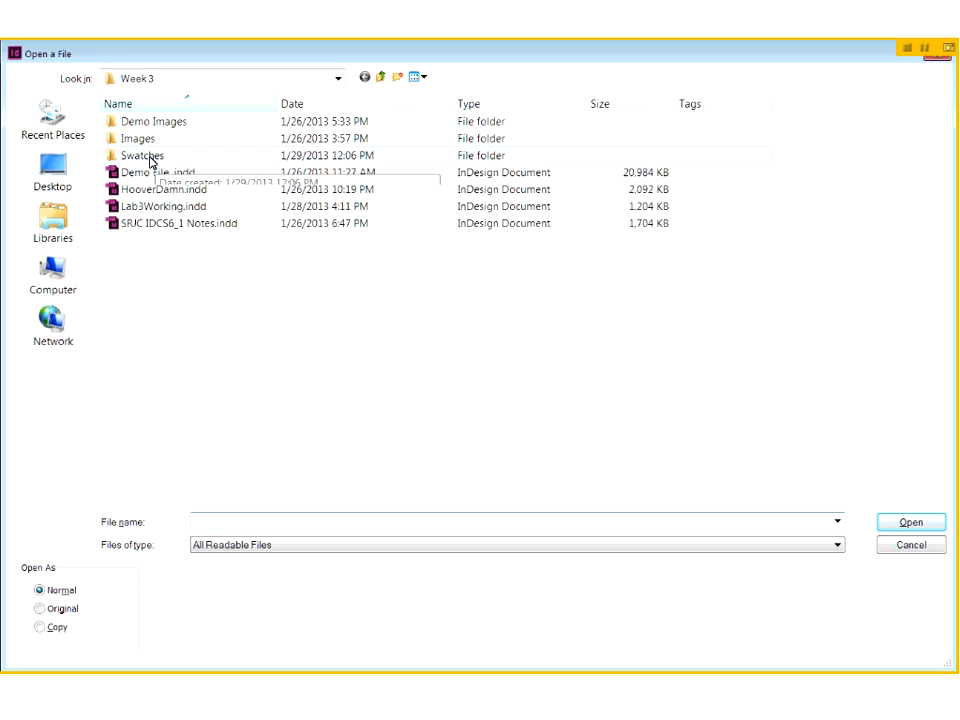
double_click(148, 159)
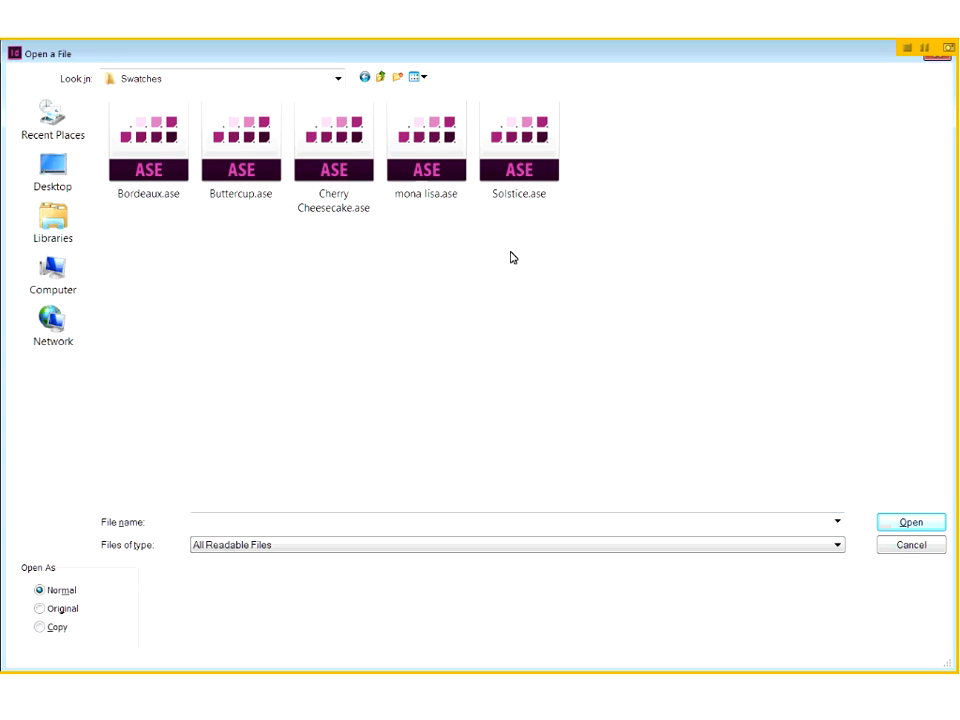
click(141, 139)
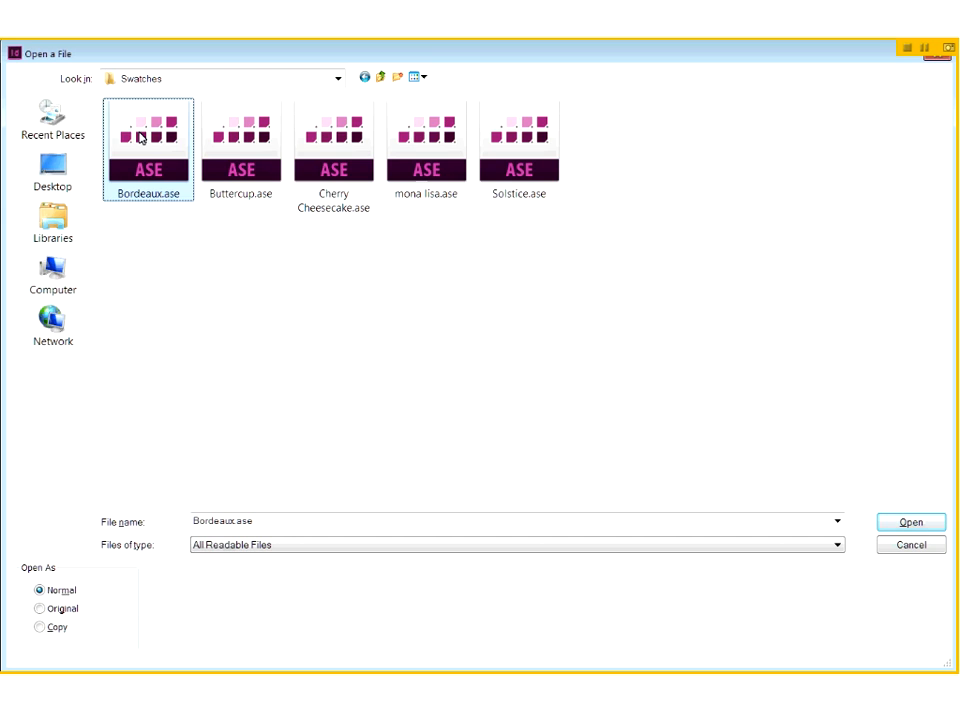
click(912, 523)
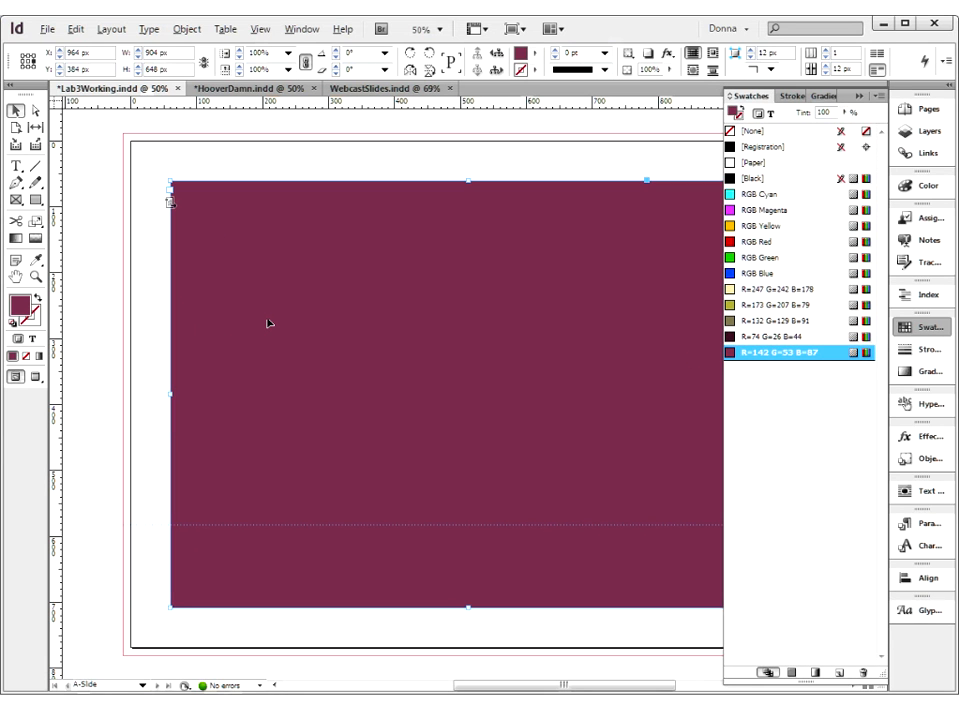
Remove the fill colour from the primary text frame on the A-Slide master and deselect it
click(27, 357)
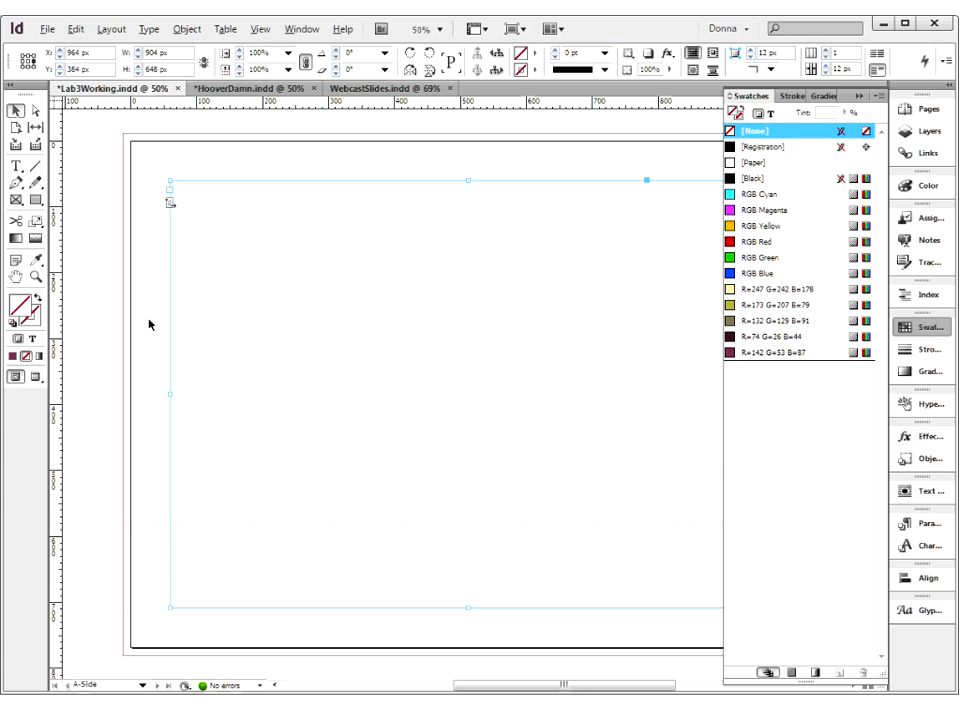
click(152, 323)
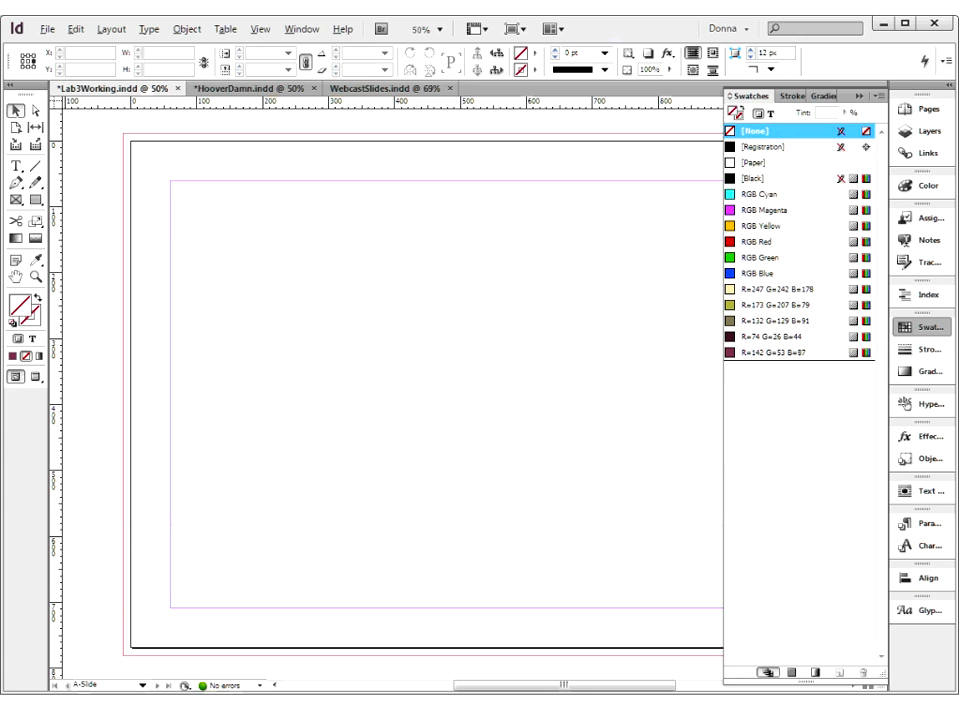
click(280, 275)
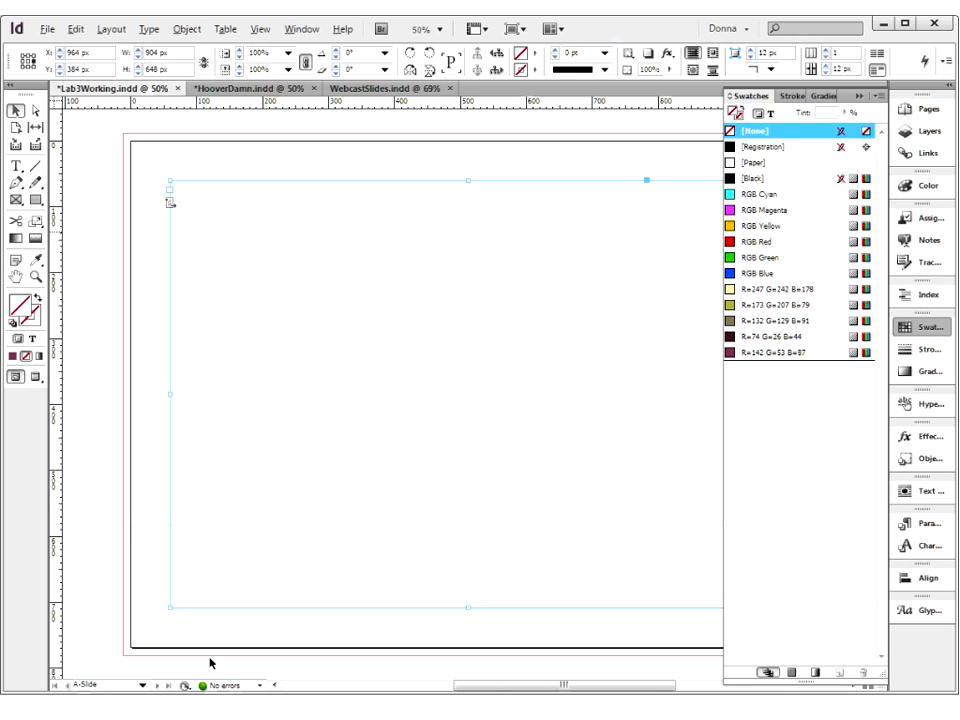
click(163, 647)
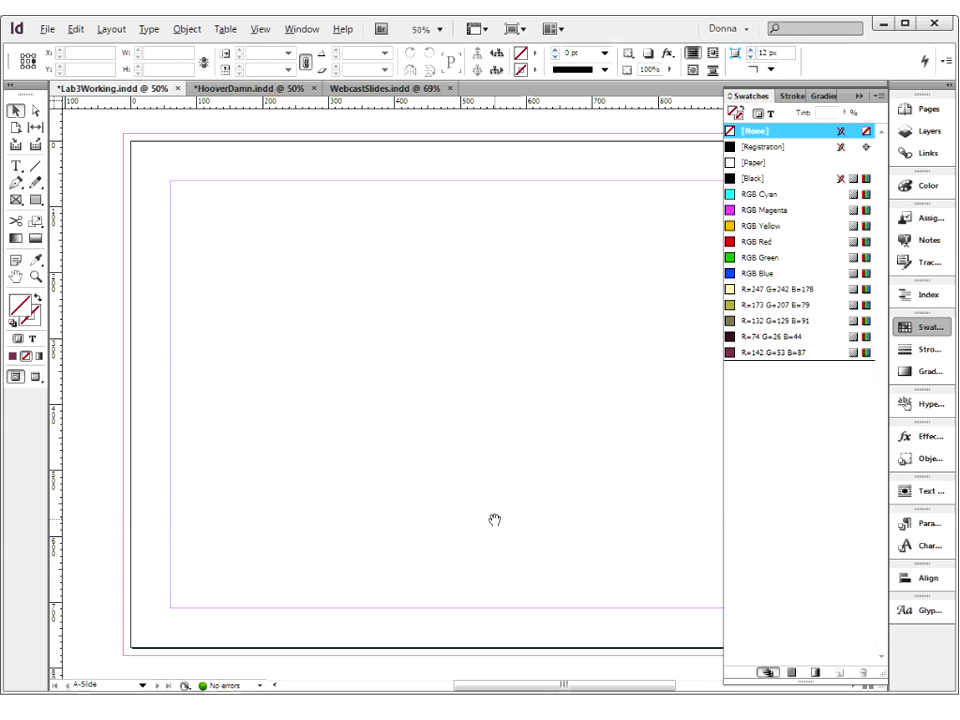
Fill the rectangle across the bottom of the A-Slide master with the R=74 G=26 B=44 swatch
drag(494, 520, 466, 500)
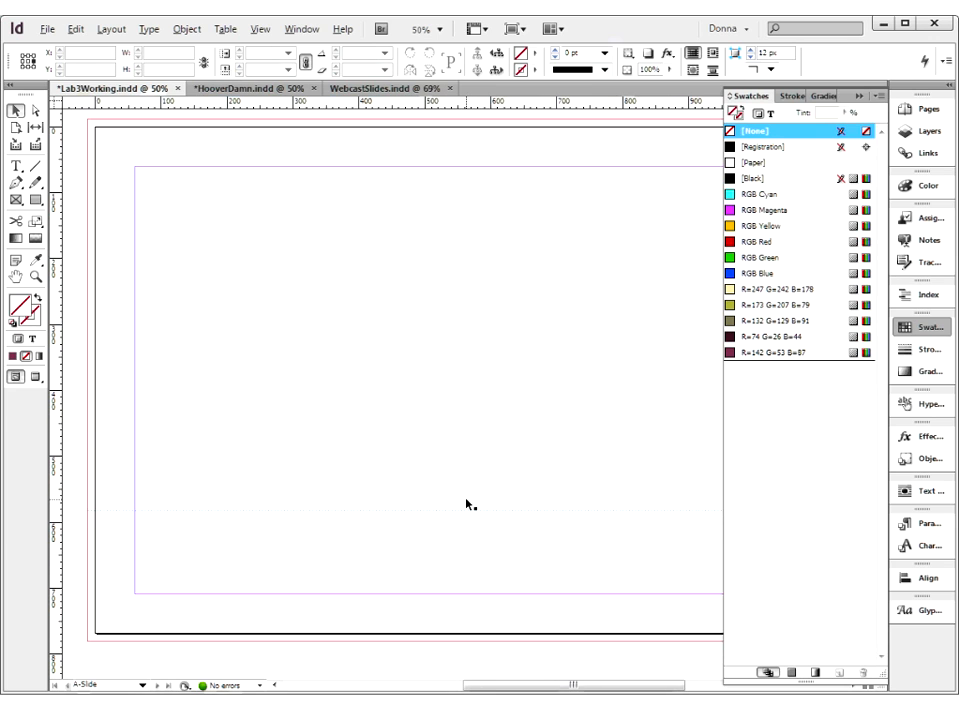
scroll(466, 504, down, 2)
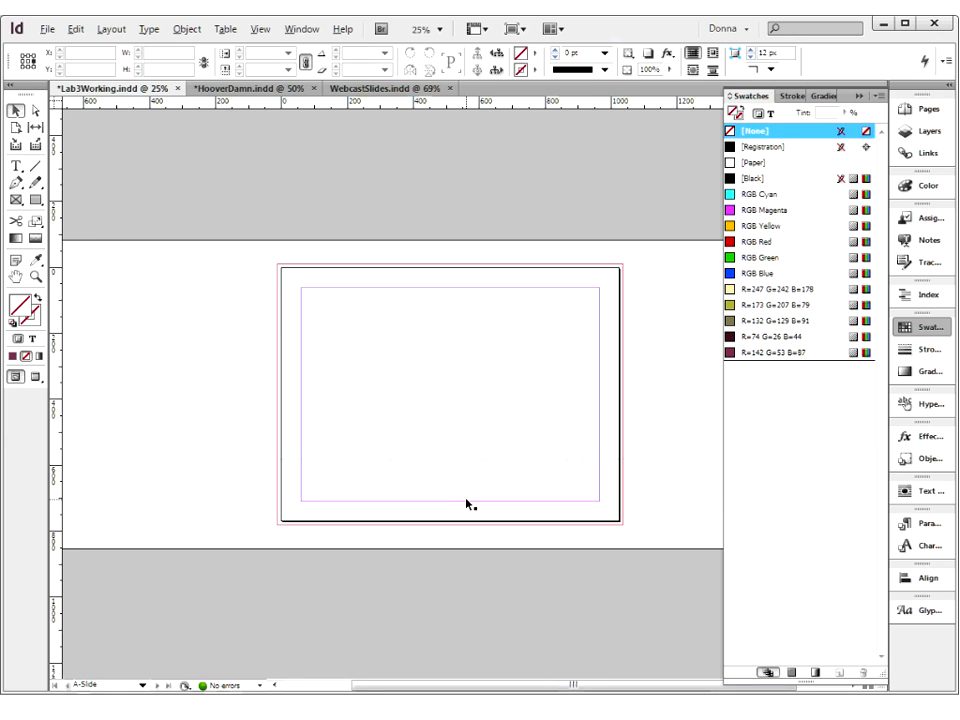
drag(259, 495, 315, 557)
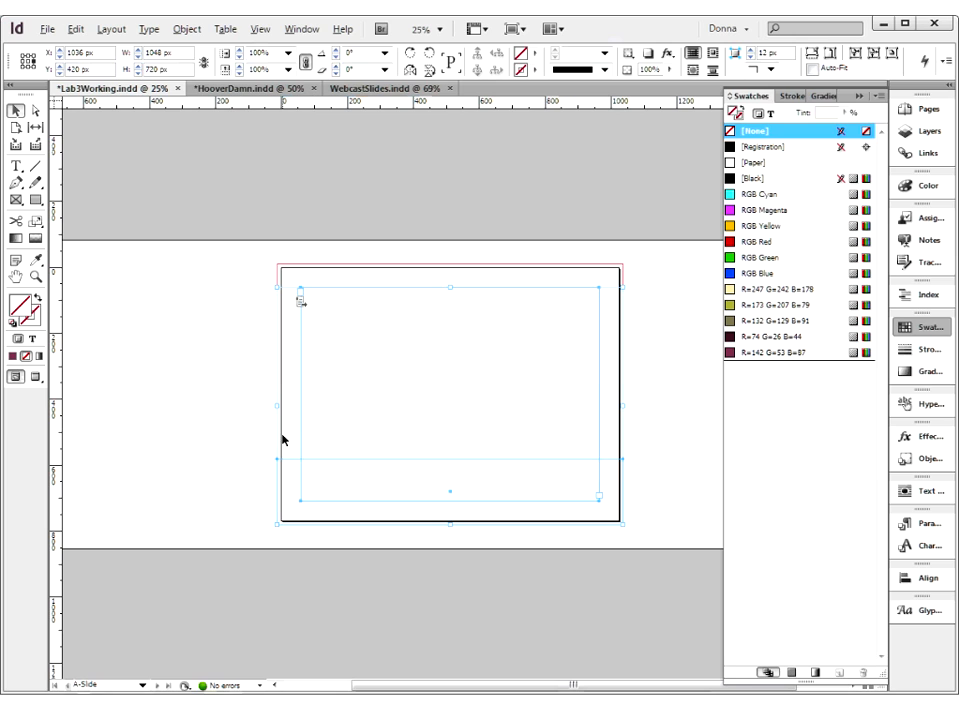
drag(291, 445, 294, 478)
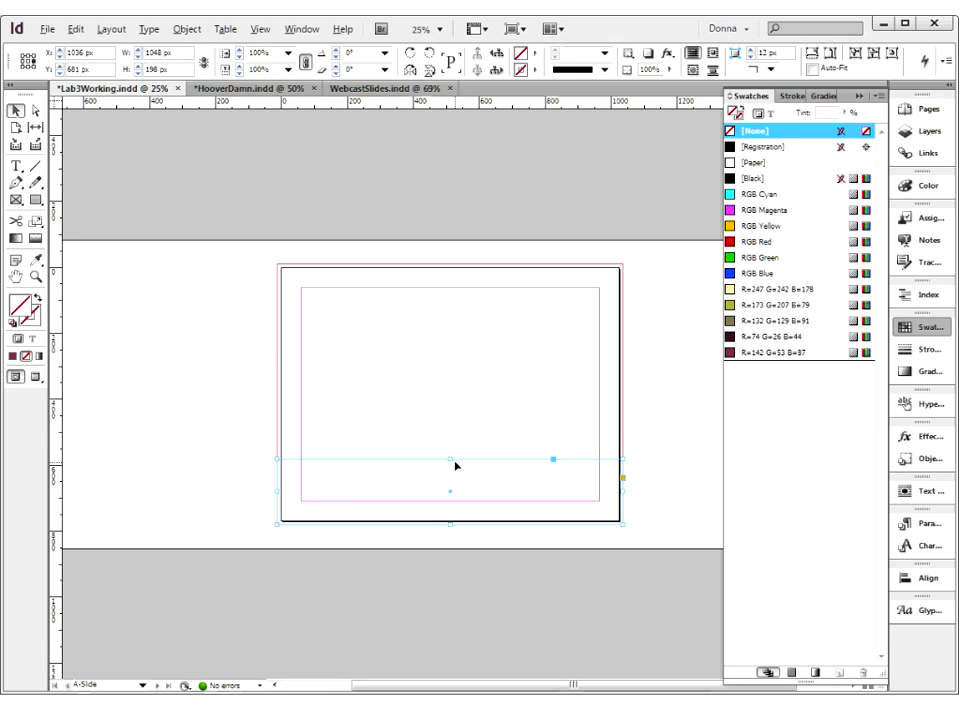
click(735, 339)
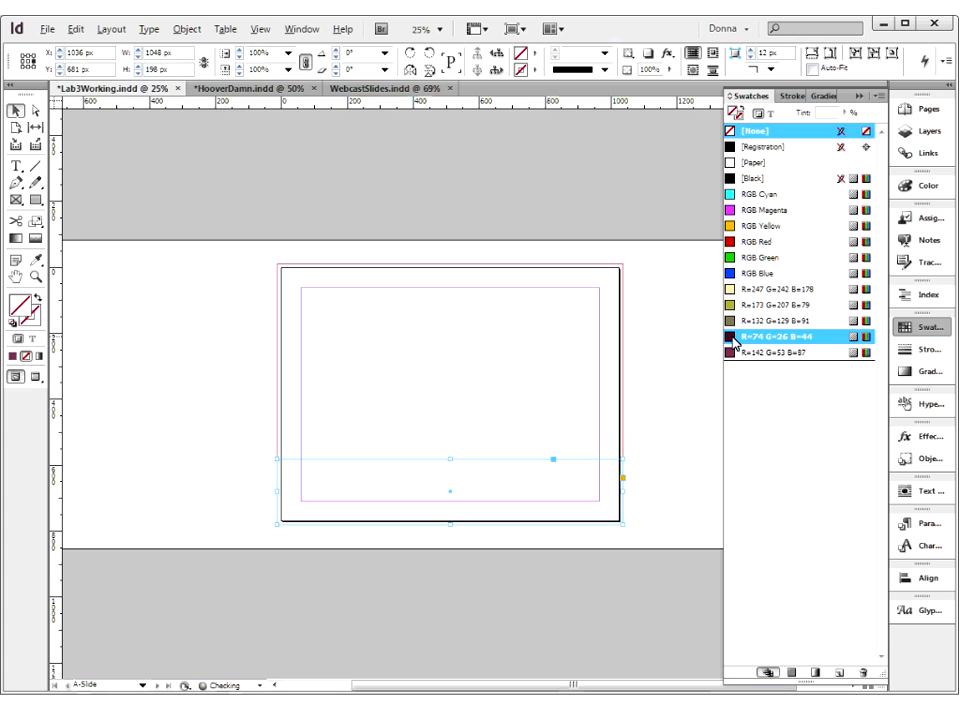
Draw a rectangle of about 1048 x 597 px above the dark band, from the top bleed corner across the page width
click(88, 230)
click(35, 201)
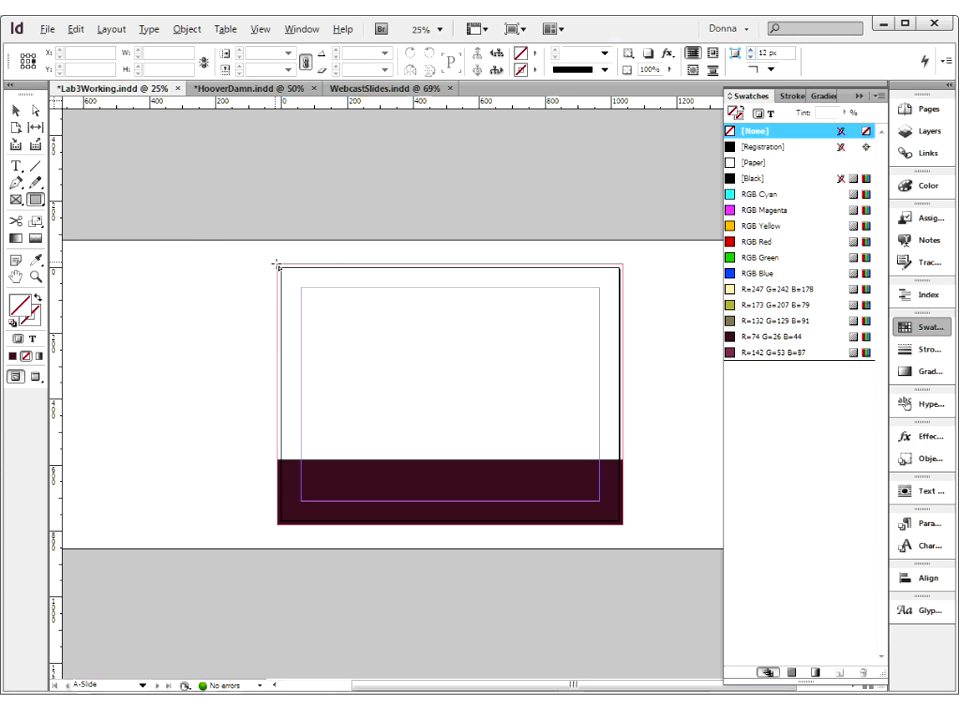
drag(278, 265, 626, 463)
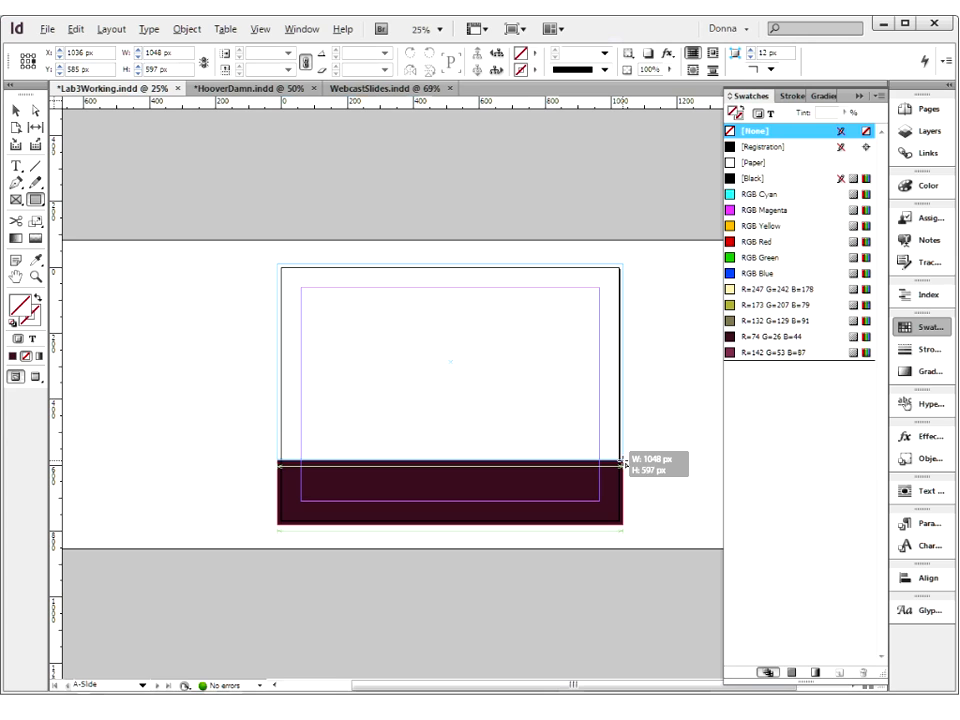
drag(625, 463, 624, 462)
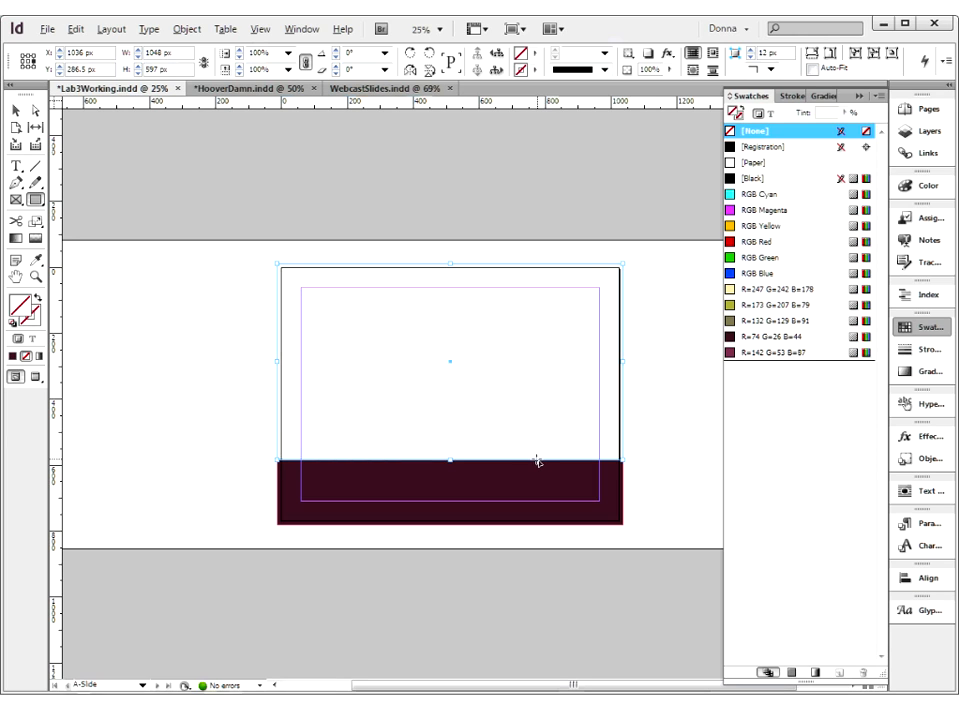
Adjust the upper rectangle's lower edge to meet the top of the dark band, making it 594 px high
click(15, 112)
drag(426, 438, 465, 501)
drag(436, 315, 436, 301)
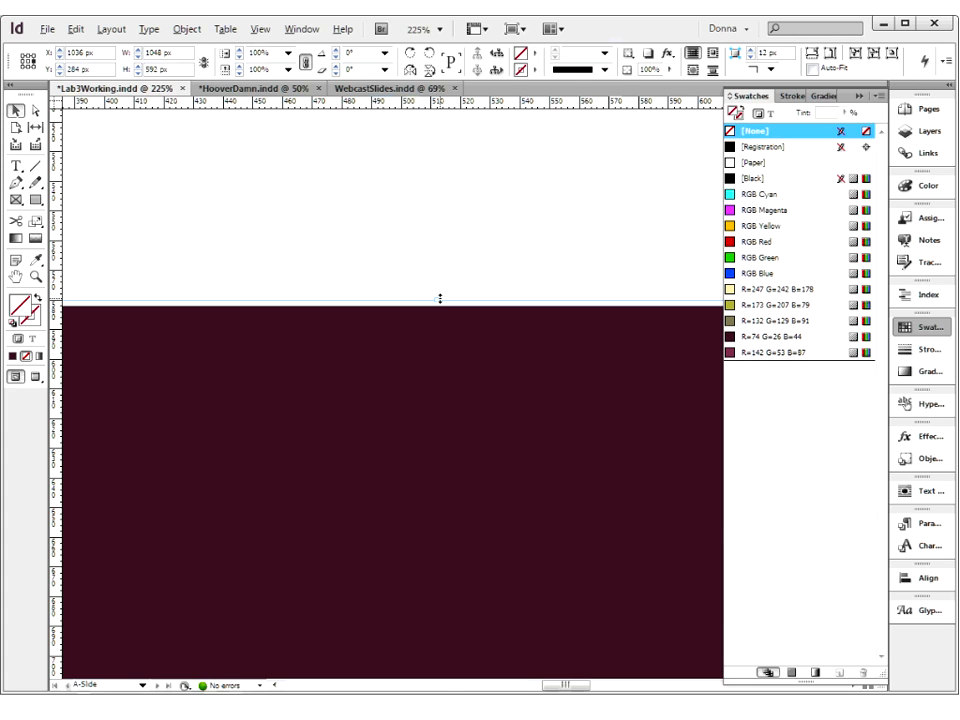
key(ctrl+0)
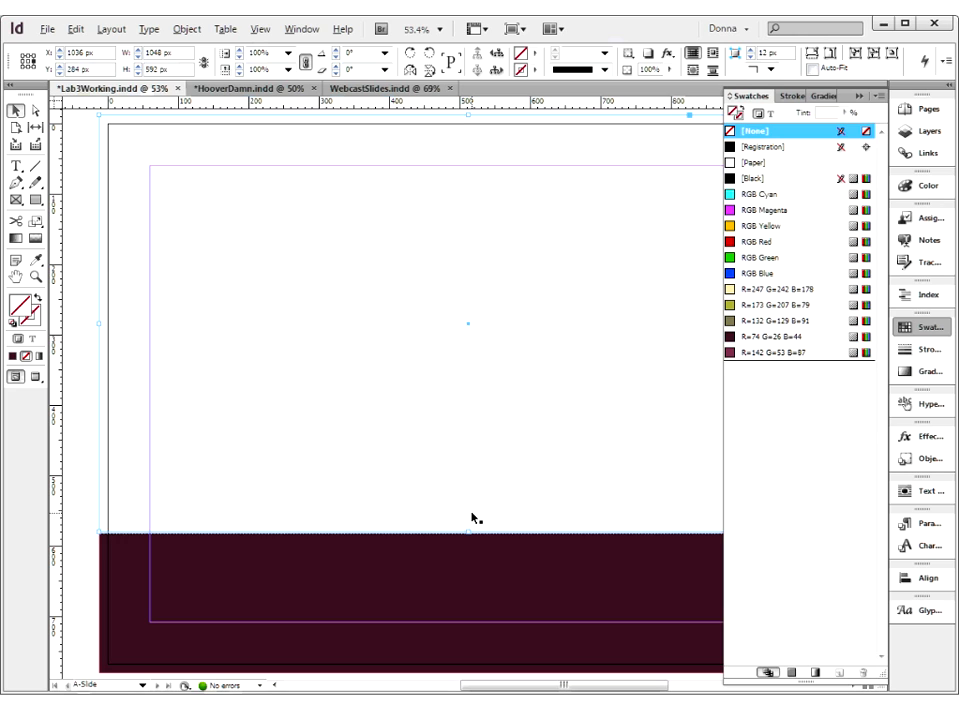
key(ctrl+space)
drag(456, 516, 491, 555)
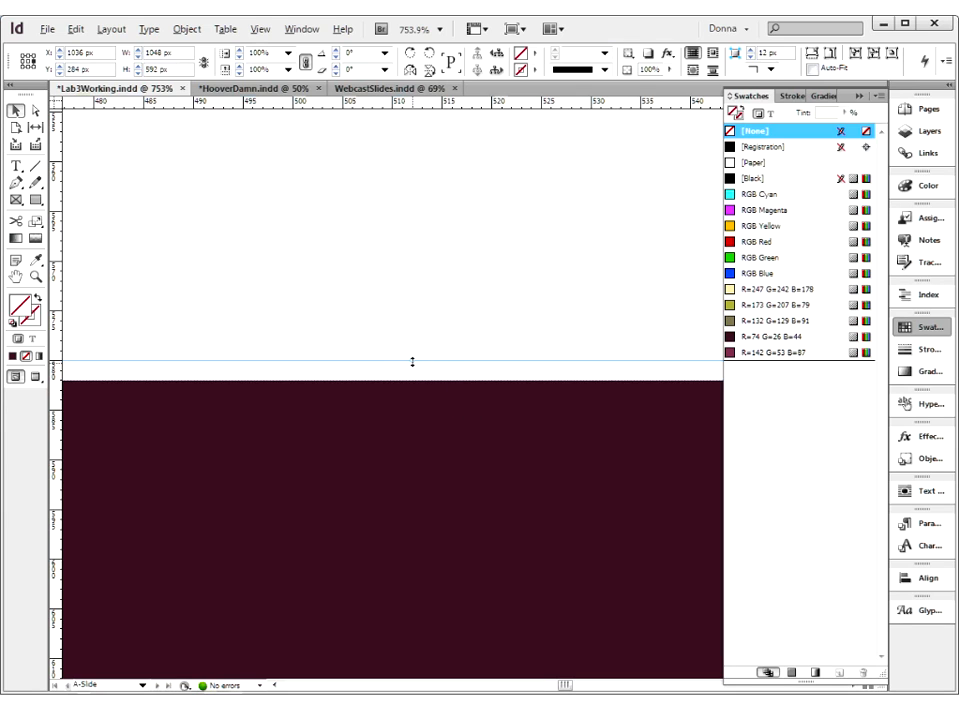
drag(414, 365, 410, 380)
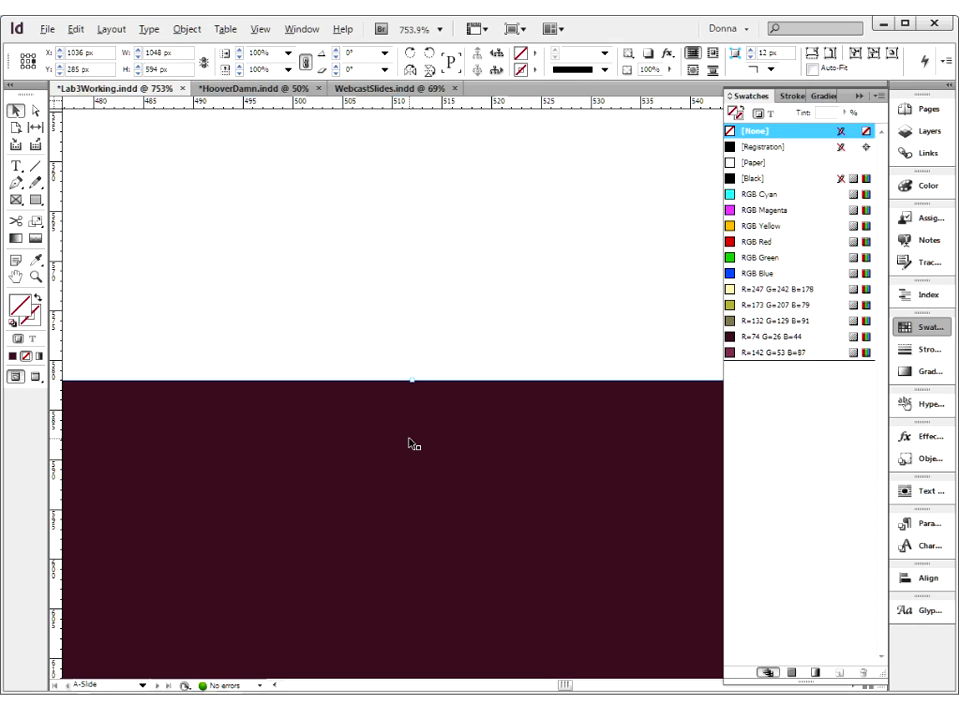
key(ctrl+0)
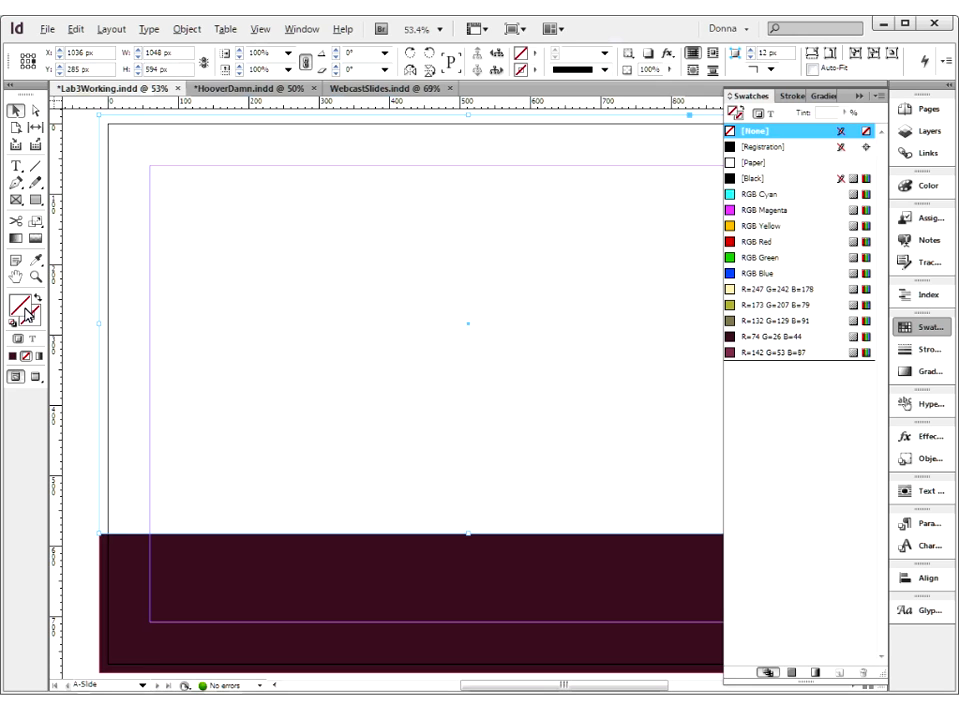
Fill the upper rectangle with the R=247 G=242 B=178 swatch and deselect it
click(731, 290)
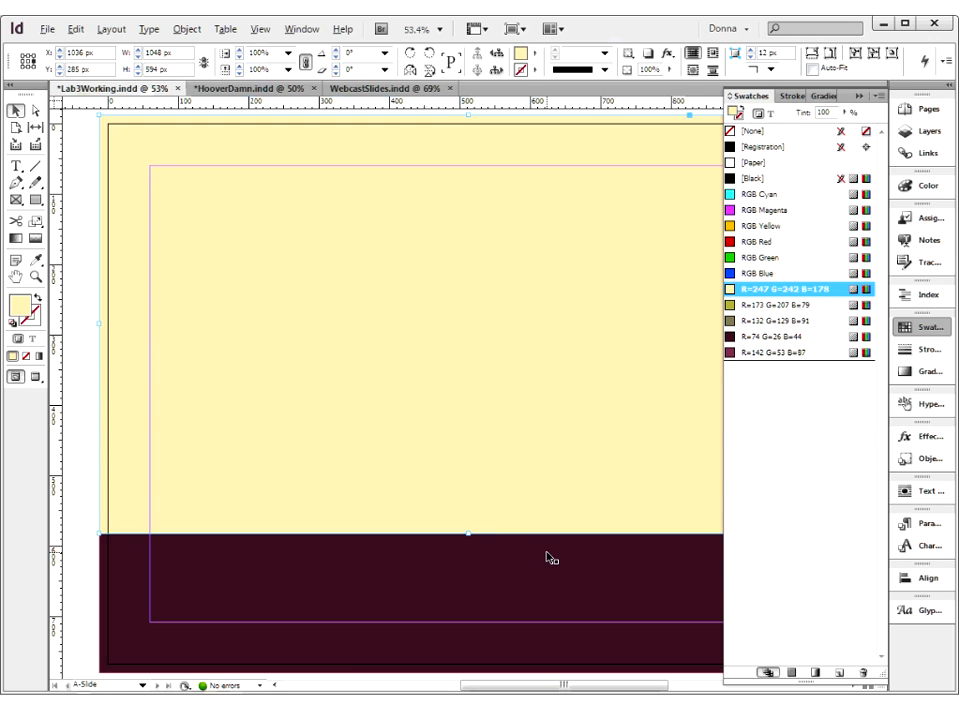
key(ctrl+minus)
key(ctrl+minus)
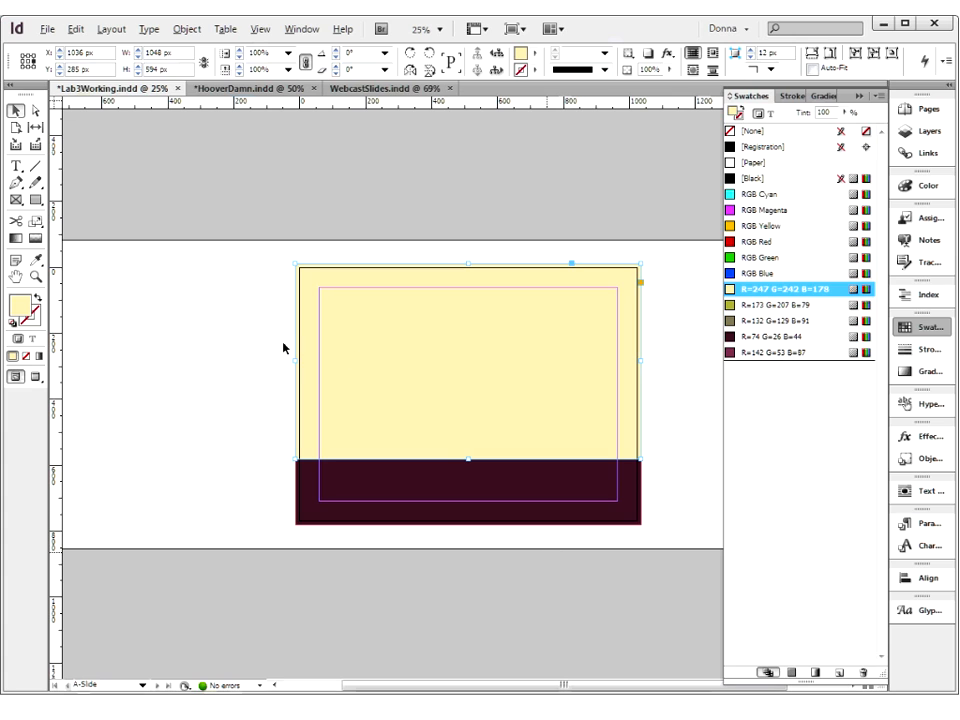
click(249, 356)
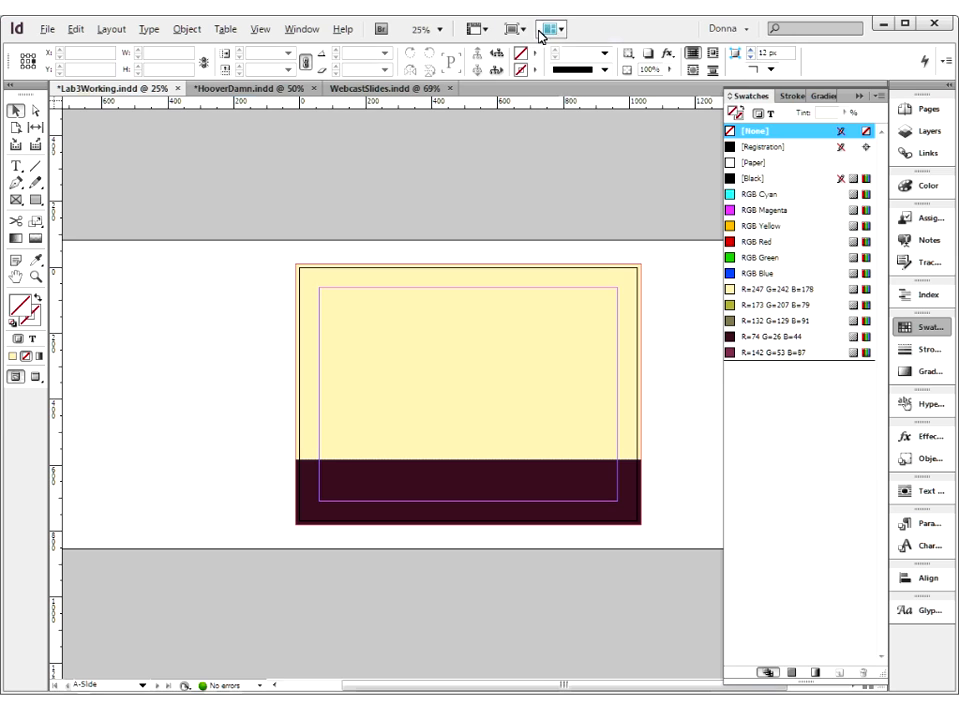
Show the A-Slide master in Preview mode and examine the seam between the cream and dark rectangles
click(35, 377)
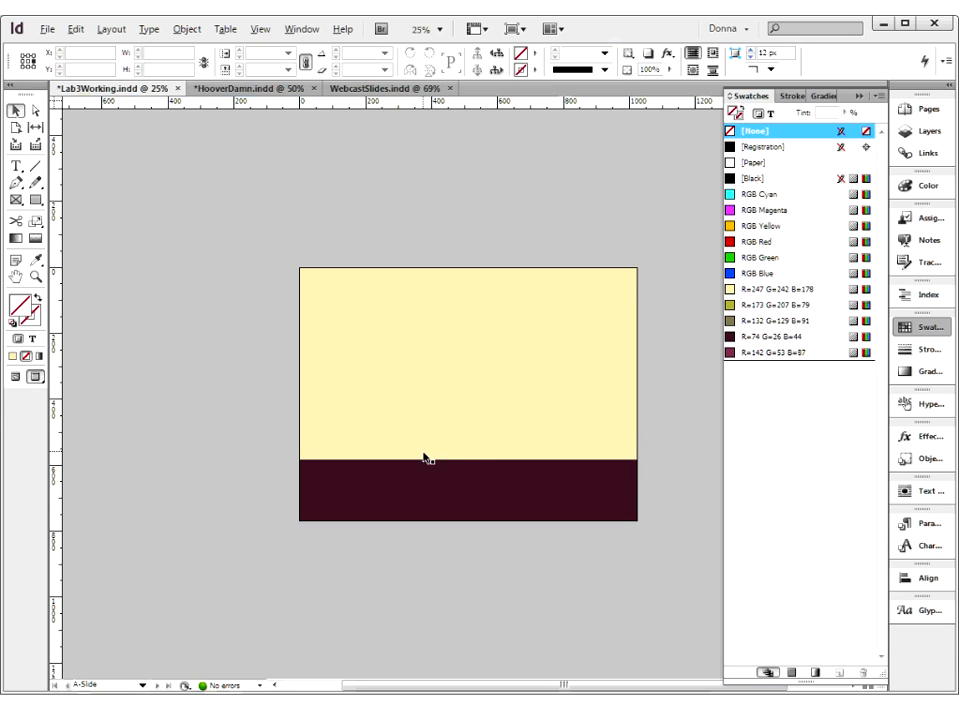
key(ctrl+space)
drag(434, 447, 466, 486)
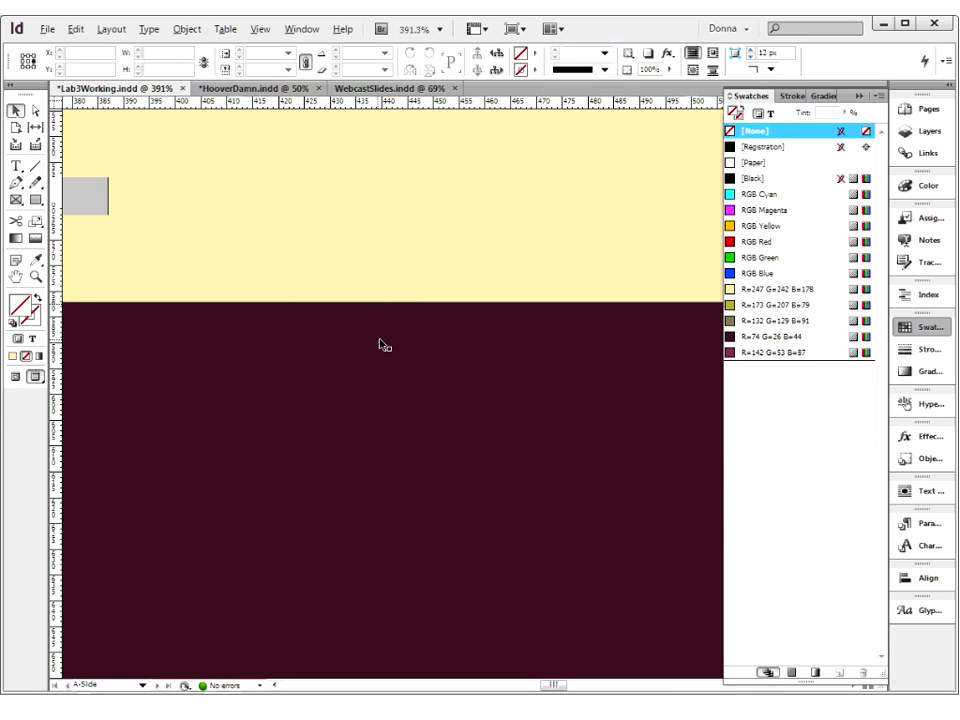
key(ctrl+0)
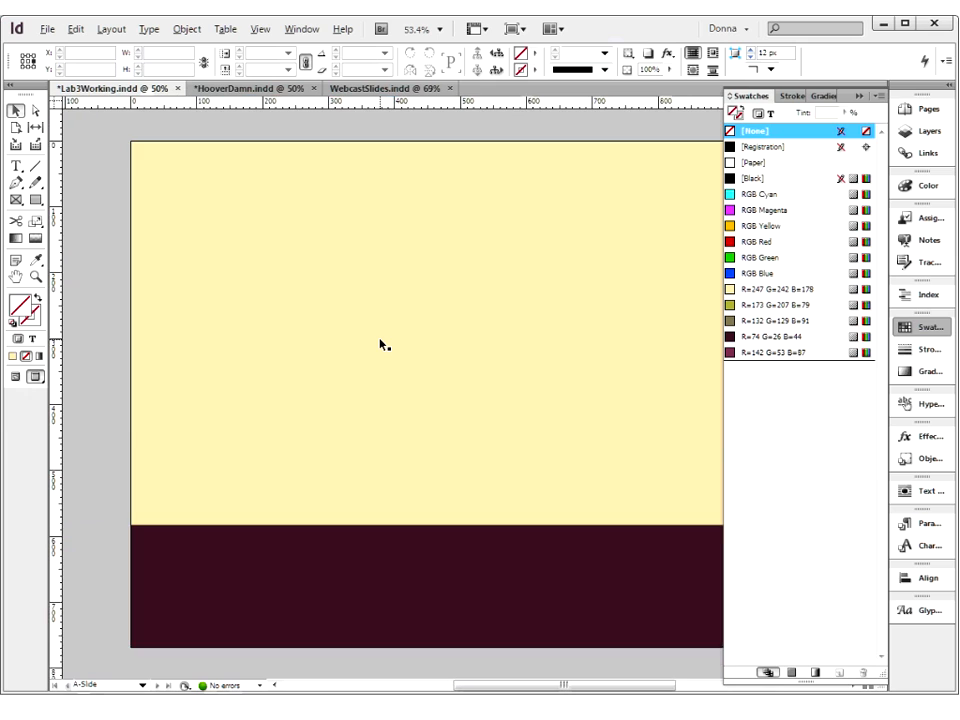
key(ctrl+minus)
key(ctrl+minus)
key(ctrl+minus)
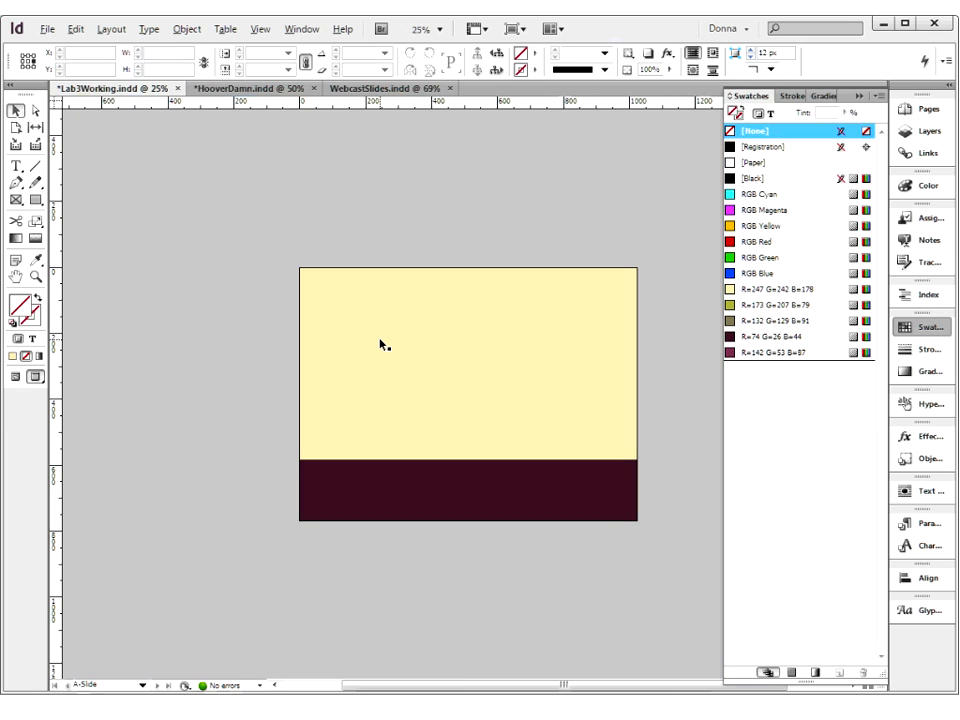
click(447, 345)
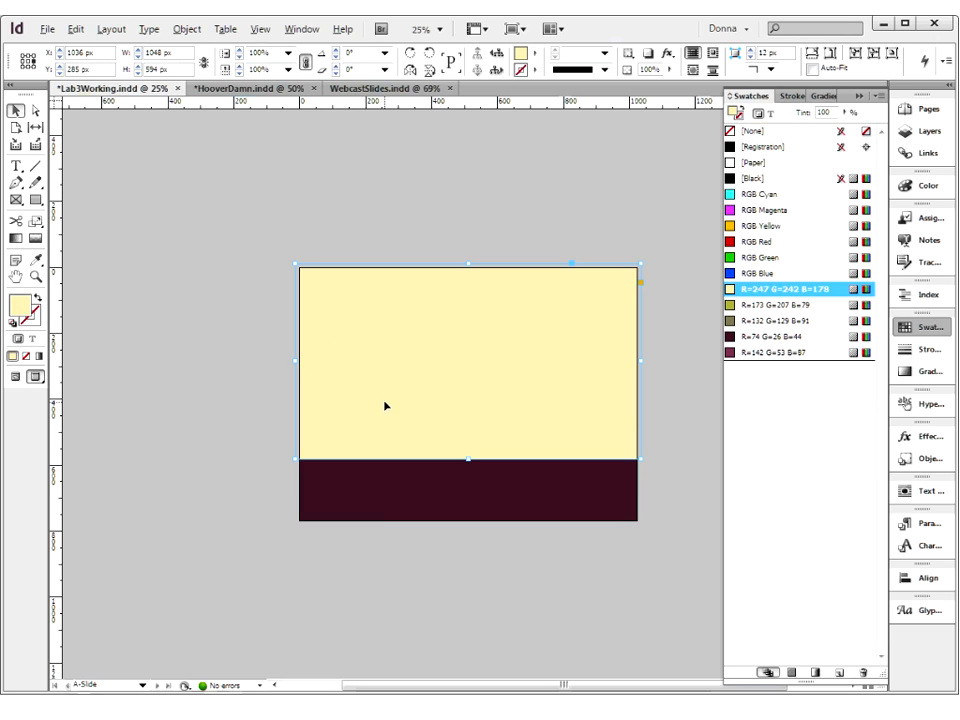
Send the cream and dark background rectangles to the back together and deselect them
shift+click(380, 497)
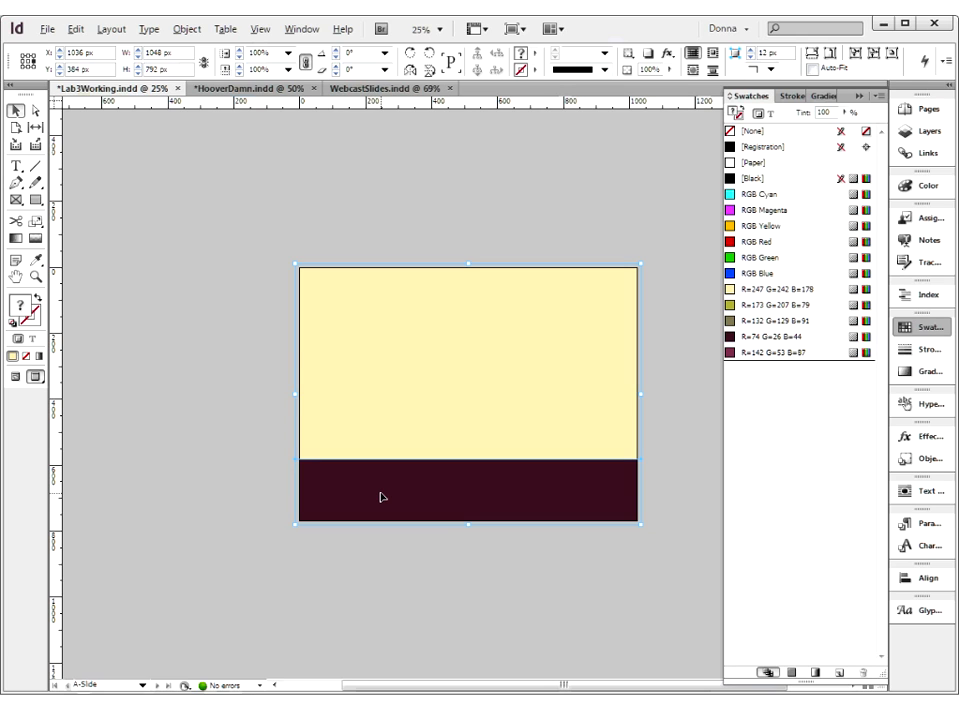
click(244, 349)
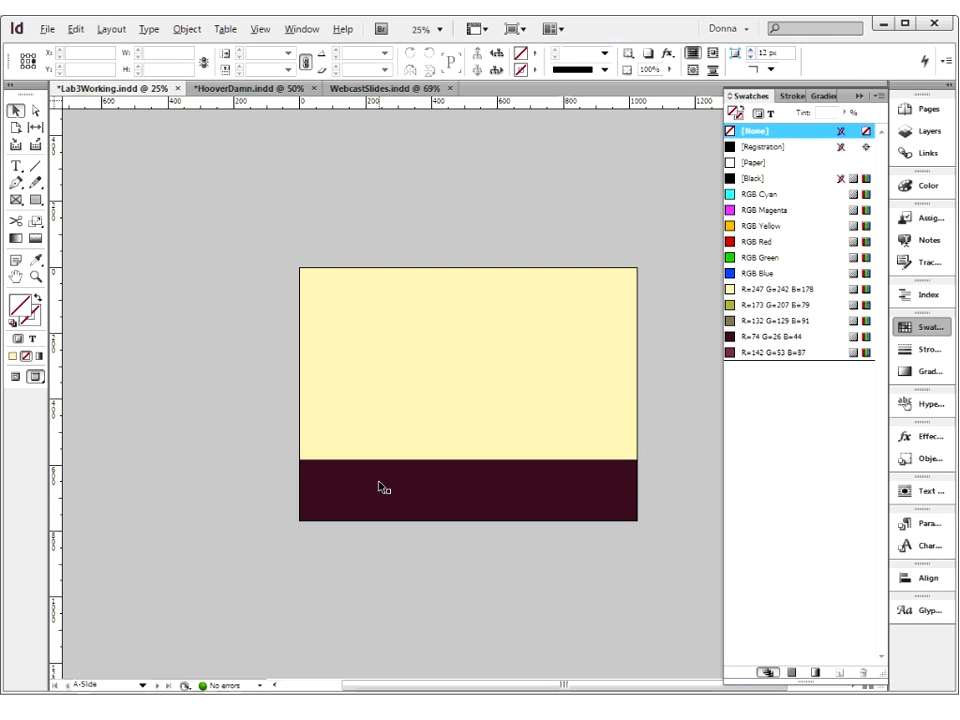
click(405, 390)
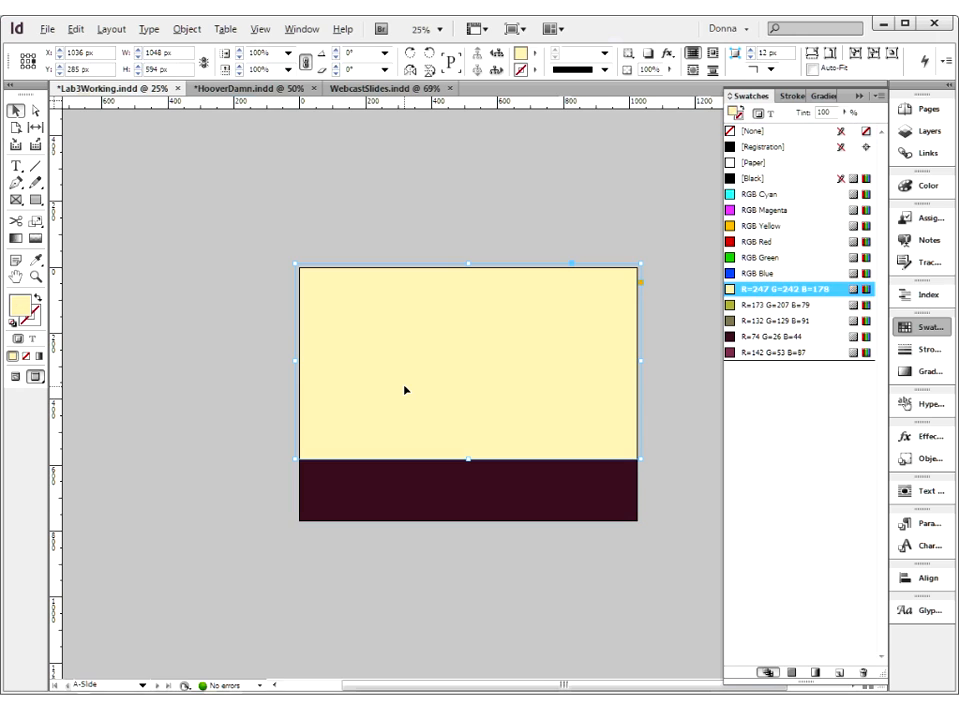
shift+click(400, 494)
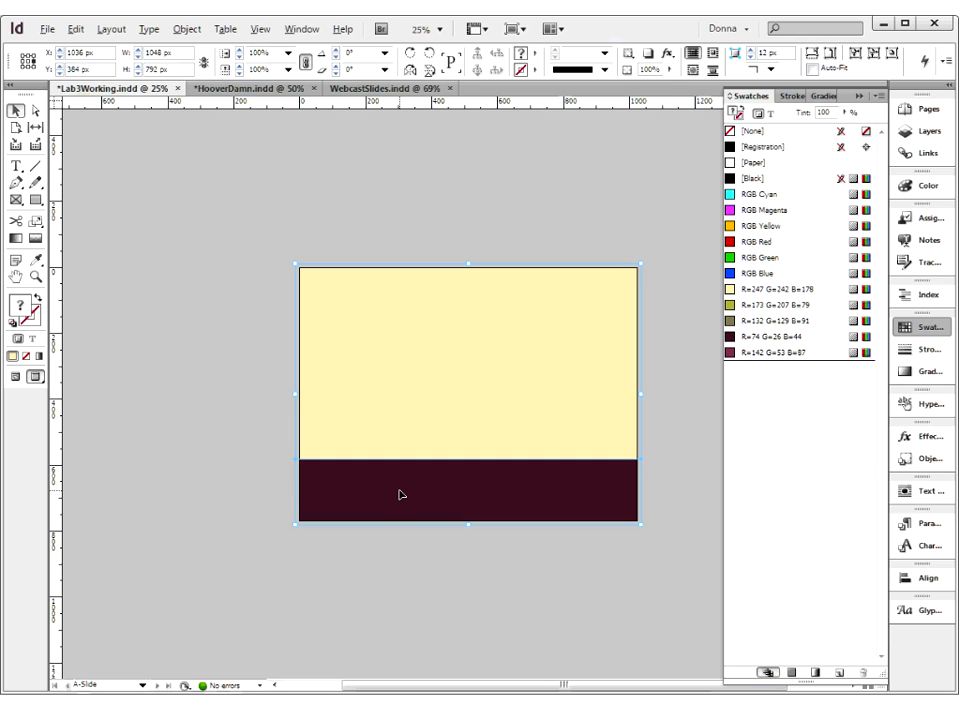
right_click(400, 494)
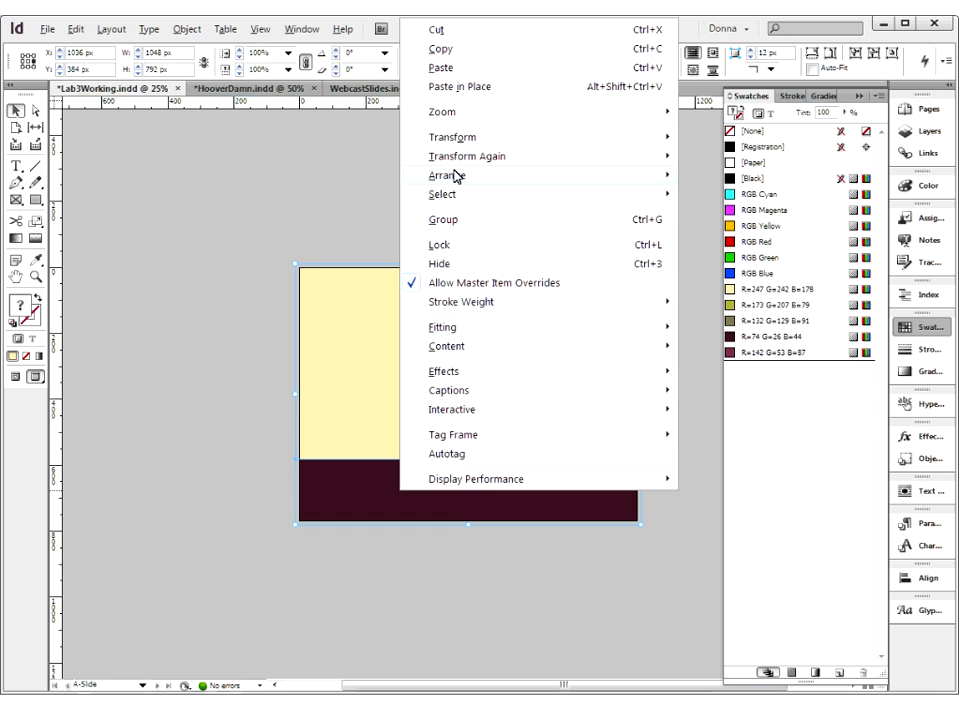
mouse_move(455, 176)
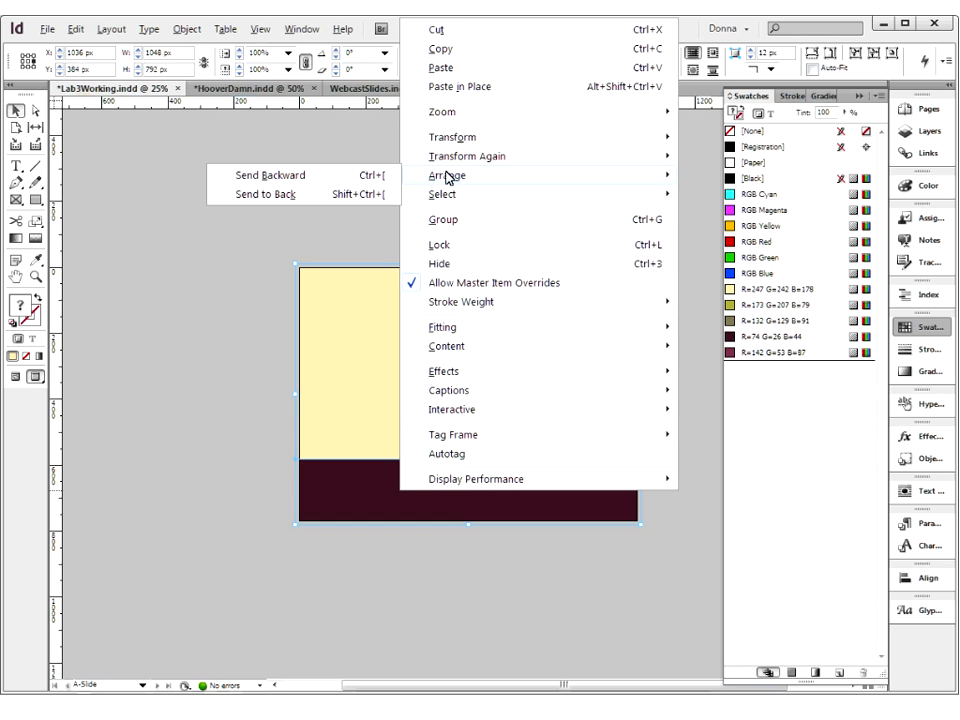
click(300, 196)
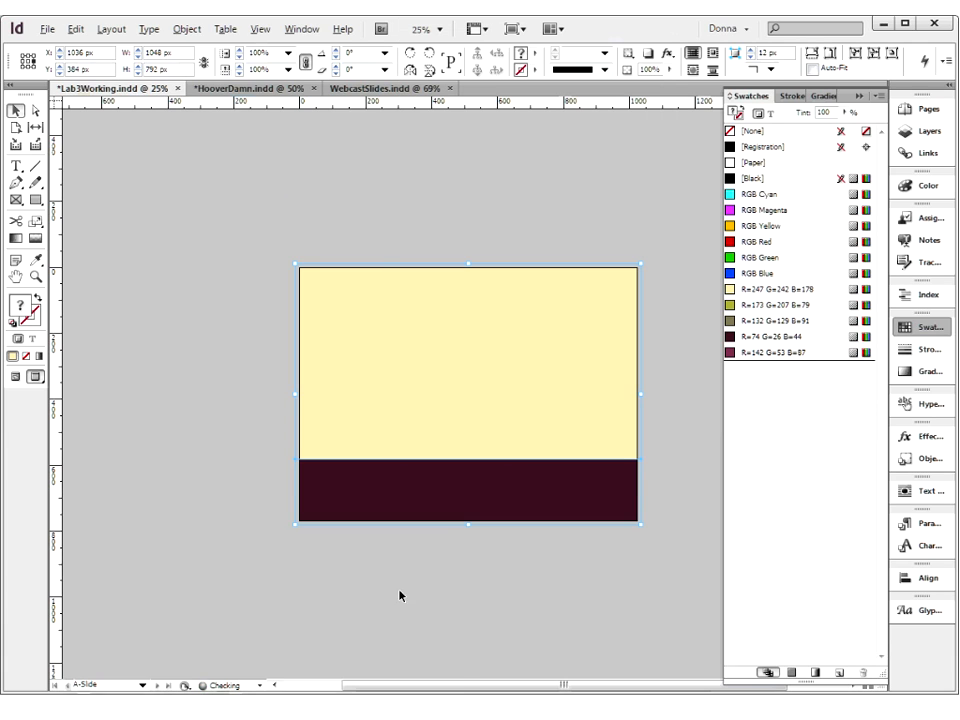
click(335, 613)
Select the A-Slide master's text frame and switch from Preview to Normal screen mode
click(384, 390)
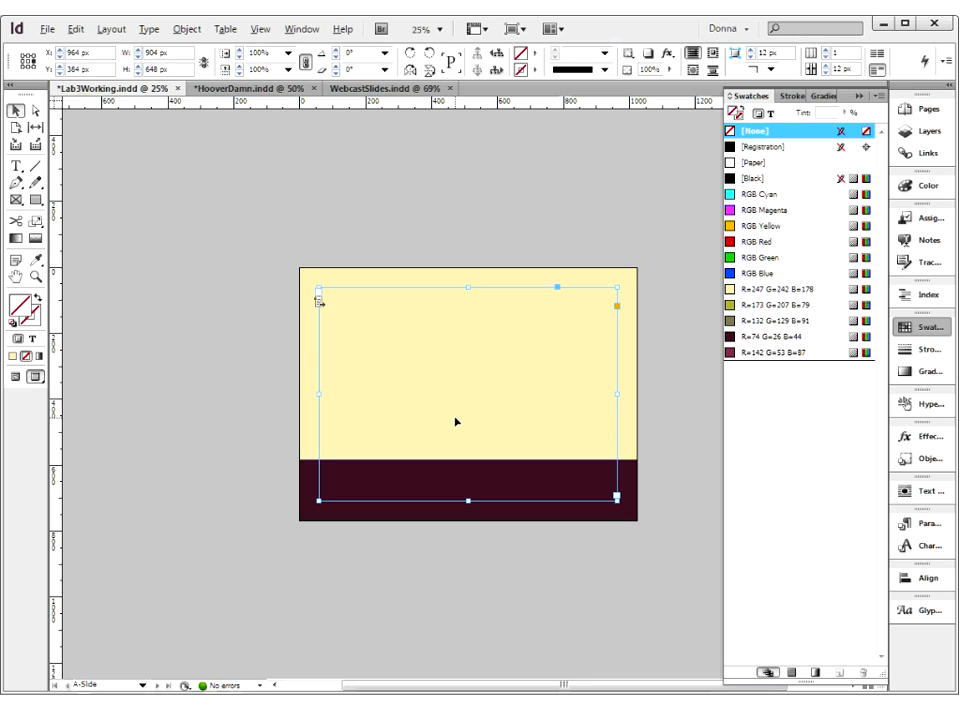
key(z)
drag(266, 393, 677, 574)
click(16, 377)
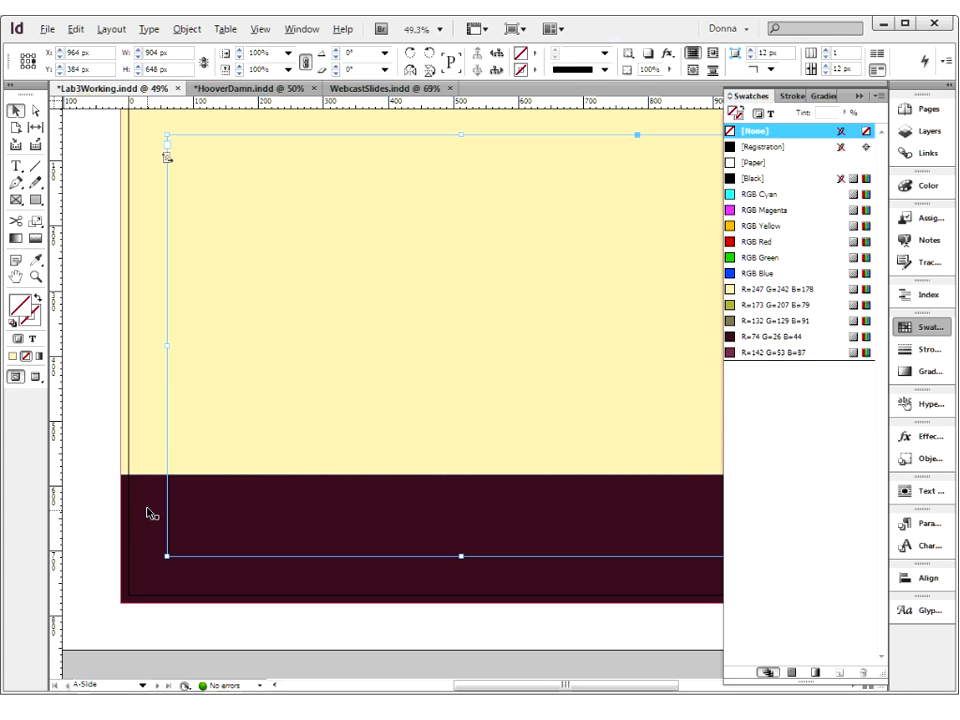
key(ctrl+minus)
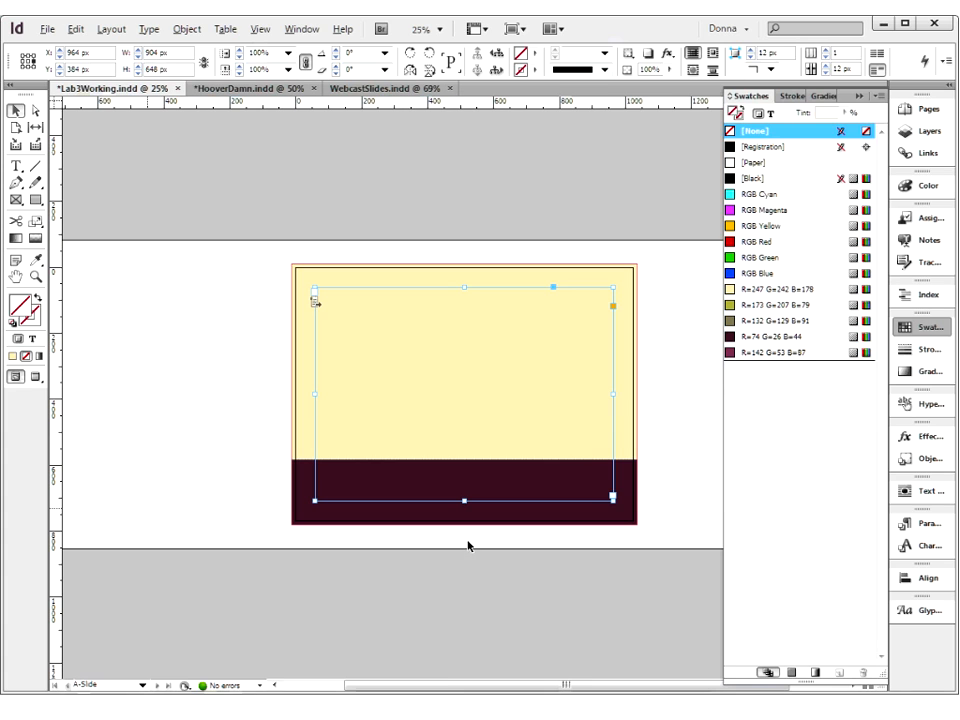
drag(458, 545, 368, 549)
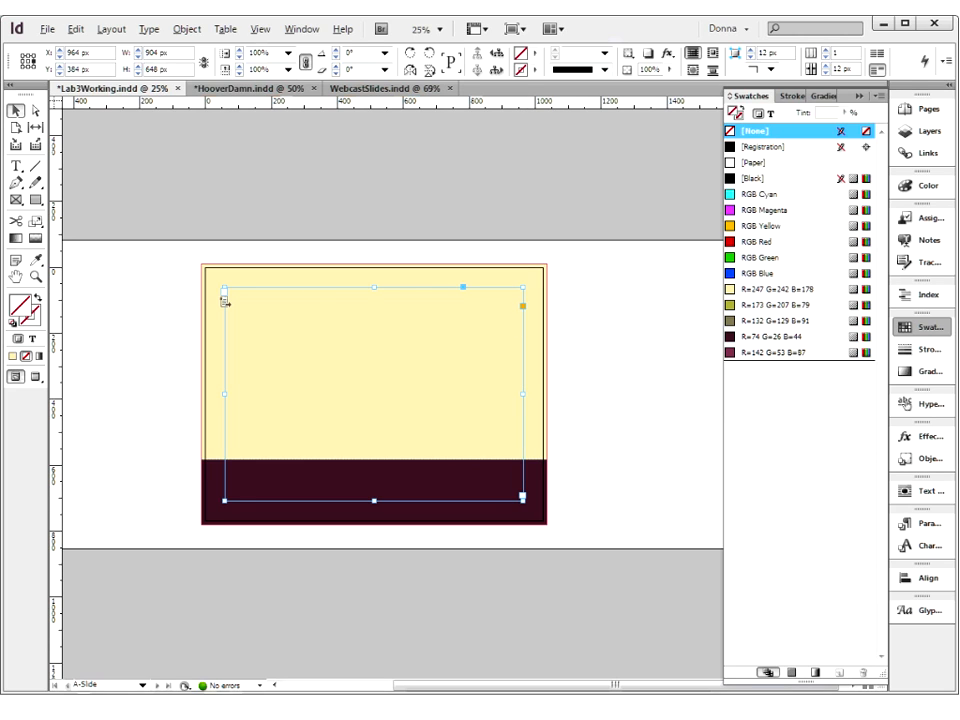
Try narrowing the text frame to 845 px from its left edge, and restore its 904 px width
drag(231, 394, 244, 393)
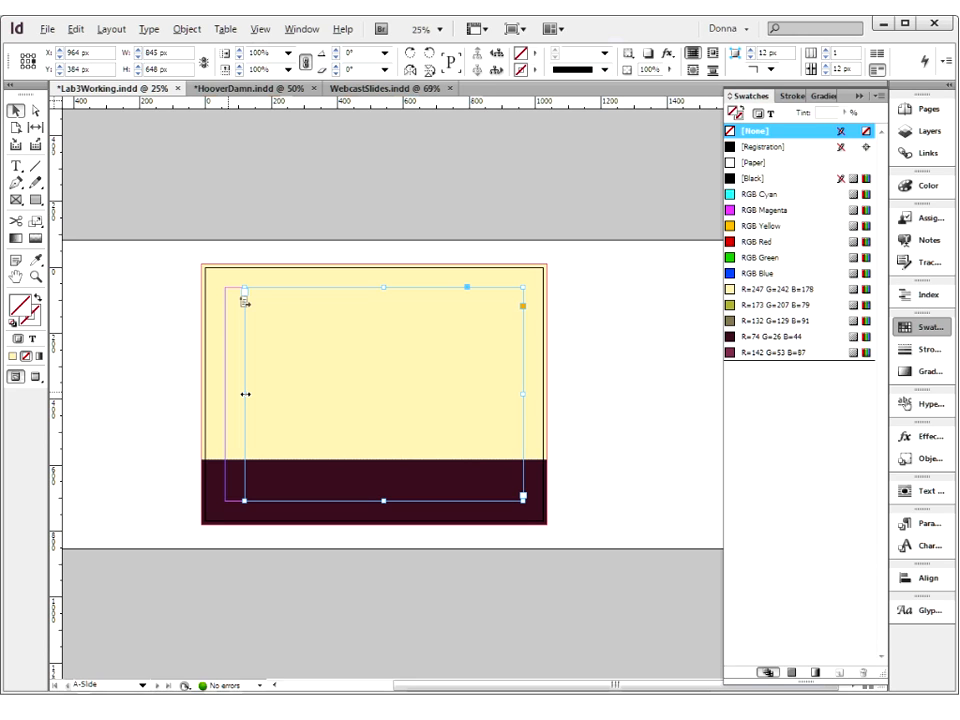
drag(245, 394, 224, 394)
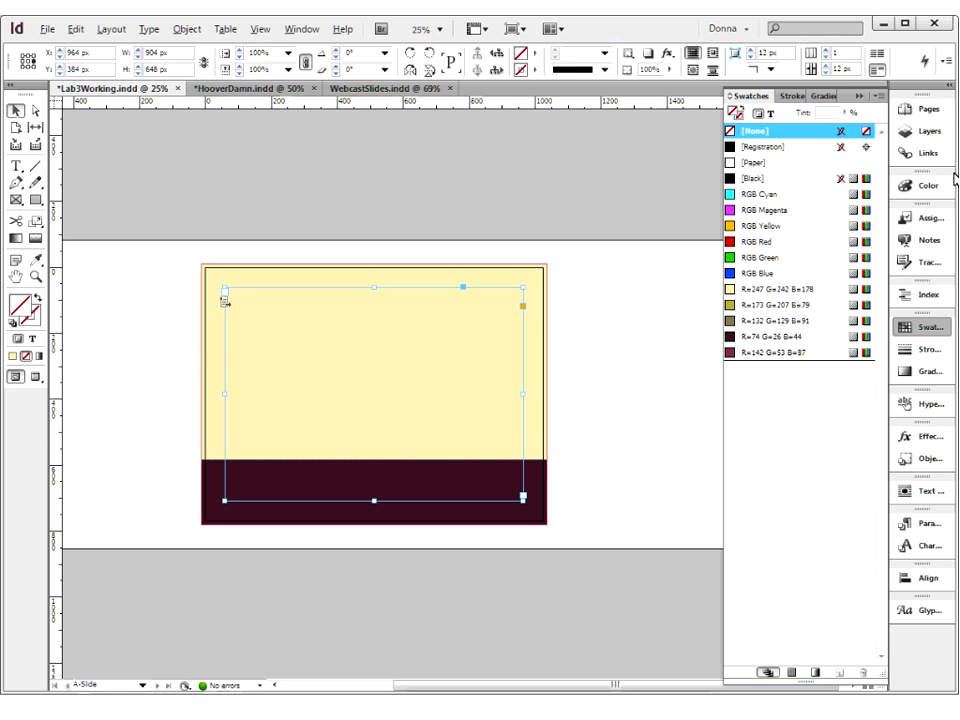
Set the A-Slide master's margins to 70 px at the top, left and right and 30 px at the bottom
click(934, 116)
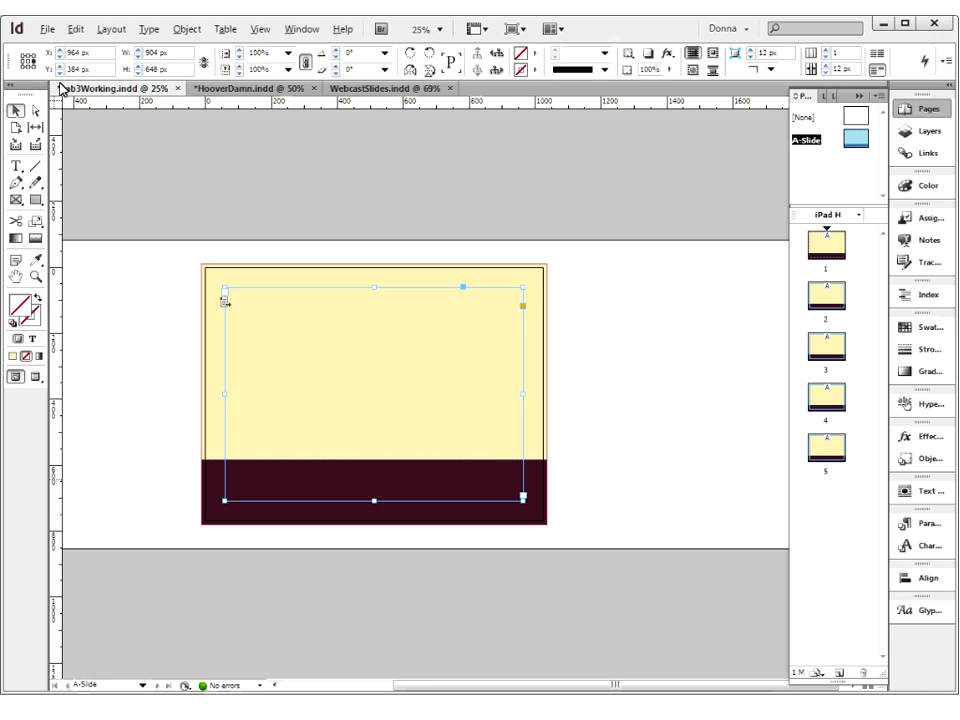
click(105, 30)
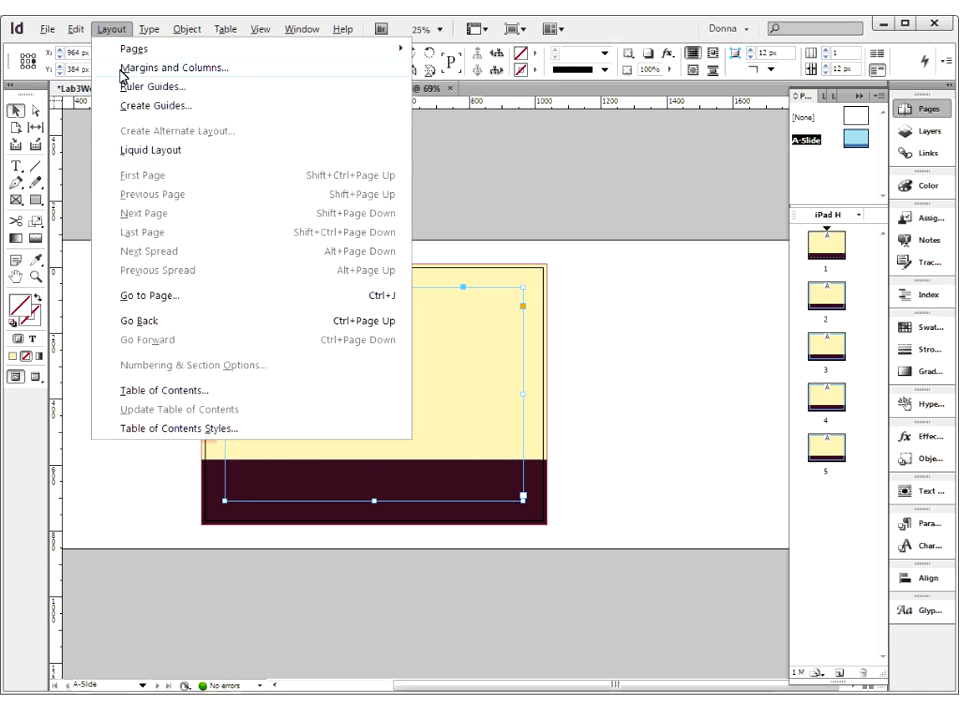
click(123, 68)
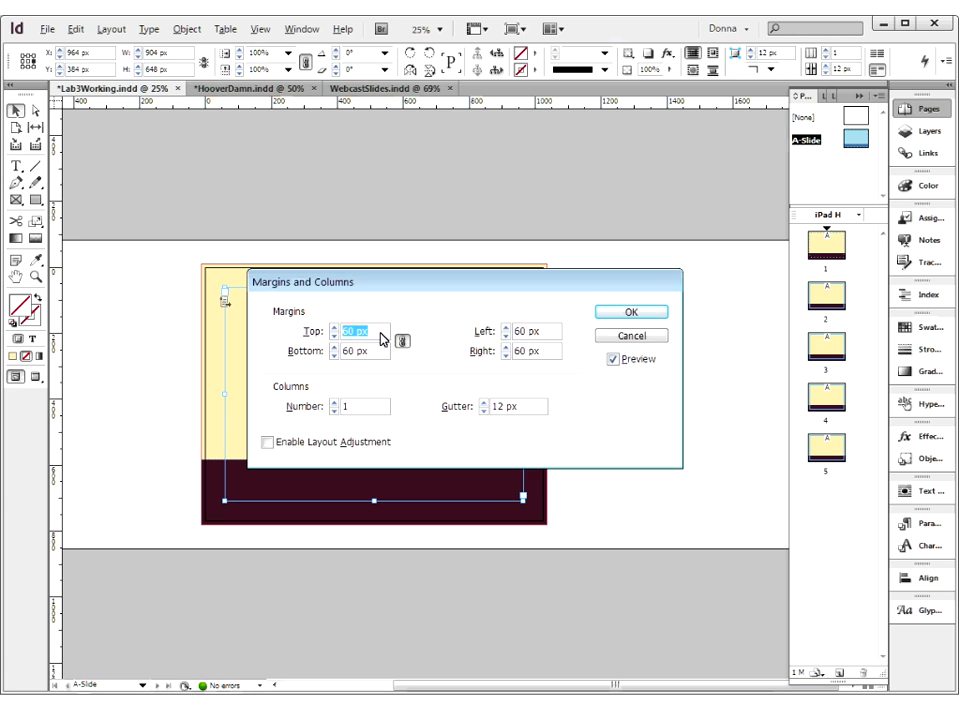
text(70)
key(Tab)
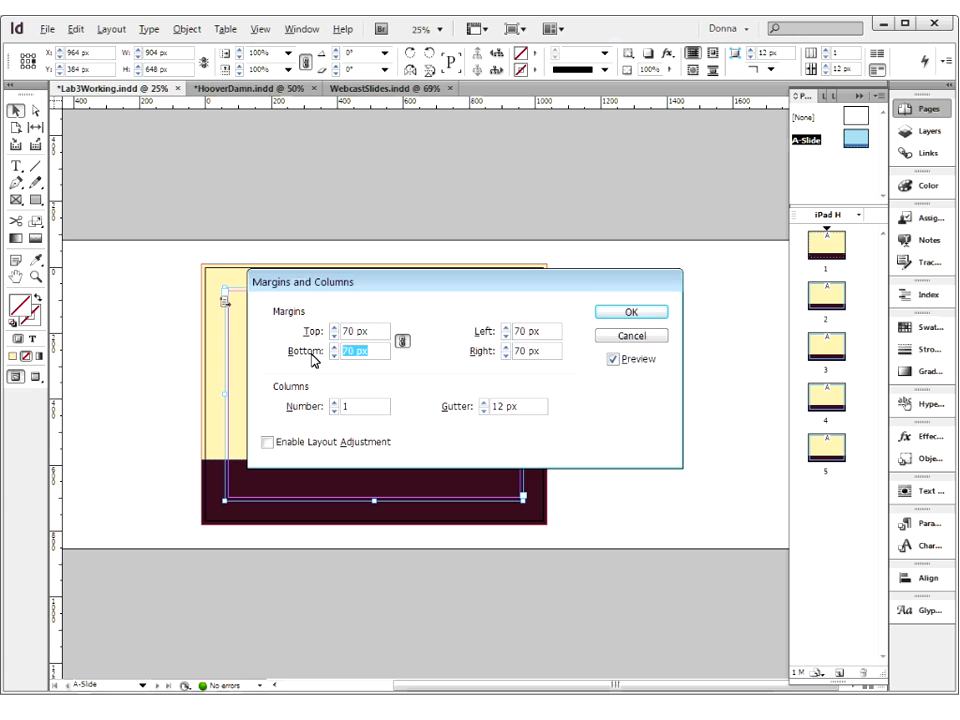
click(403, 343)
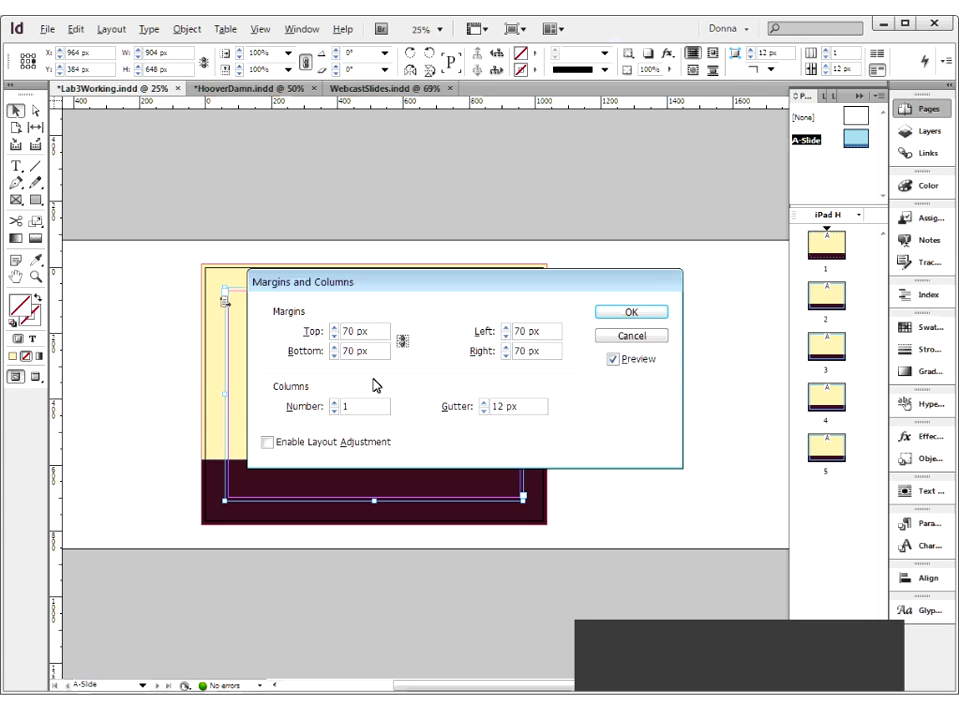
double_click(378, 350)
text(30)
key(Tab)
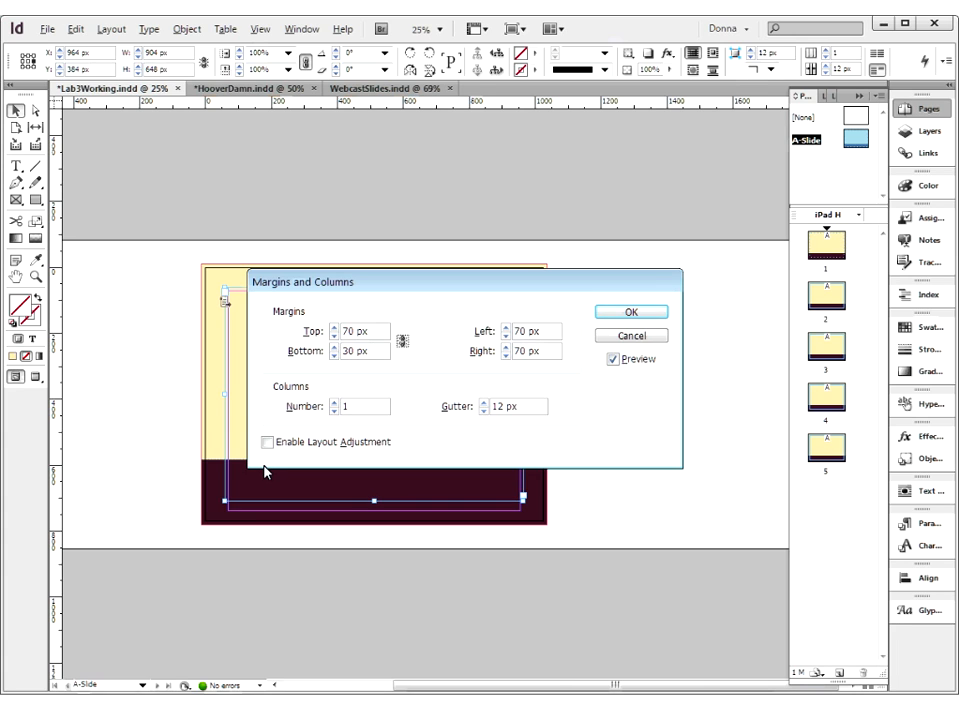
click(632, 313)
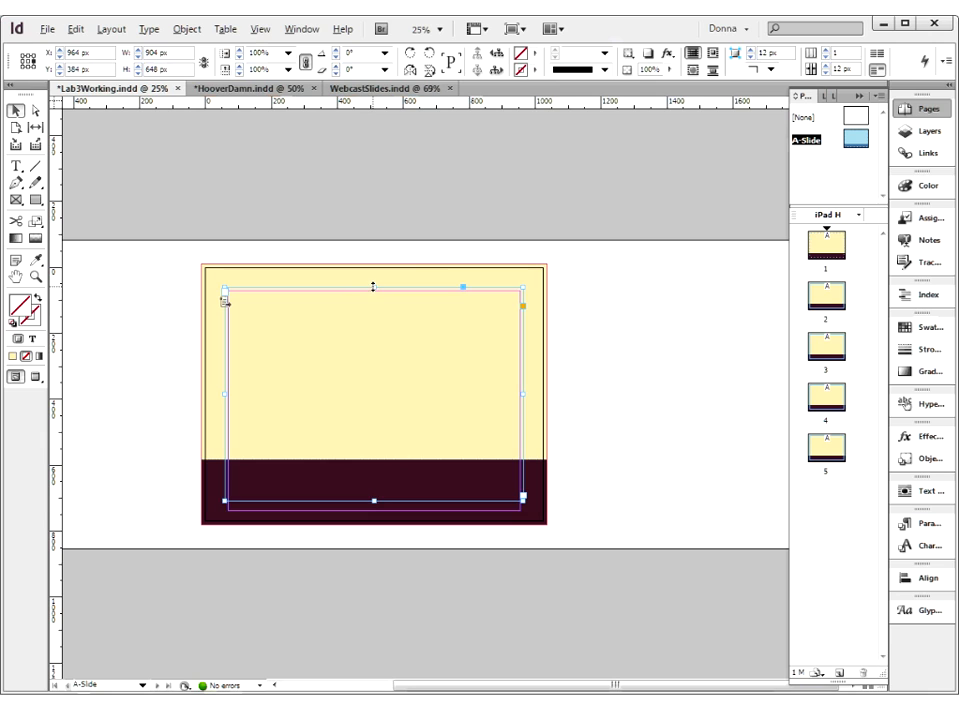
Fit the text frame's top and sides to the new margins, raise its lower edge above the dark band for 884 x 461 px, and deselect it
drag(372, 287, 372, 291)
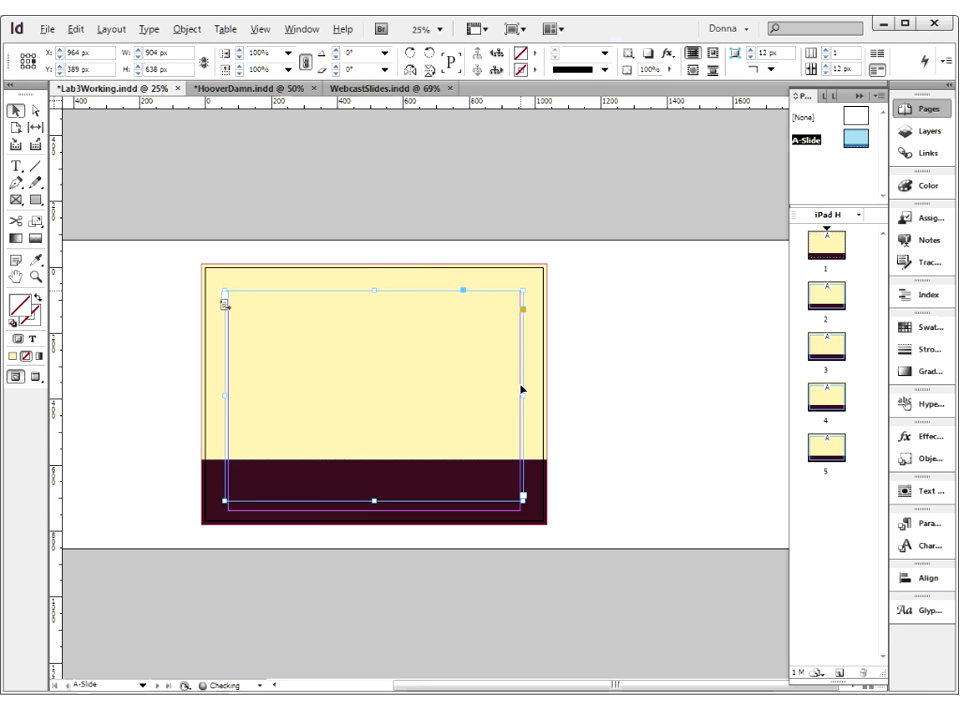
drag(521, 394, 520, 397)
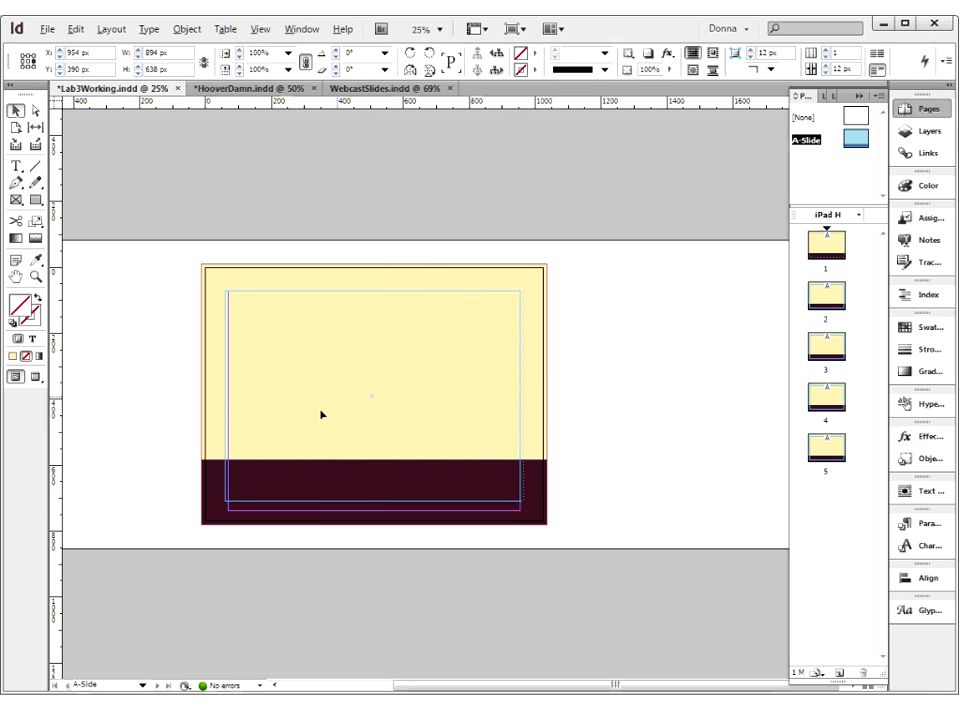
drag(224, 396, 229, 397)
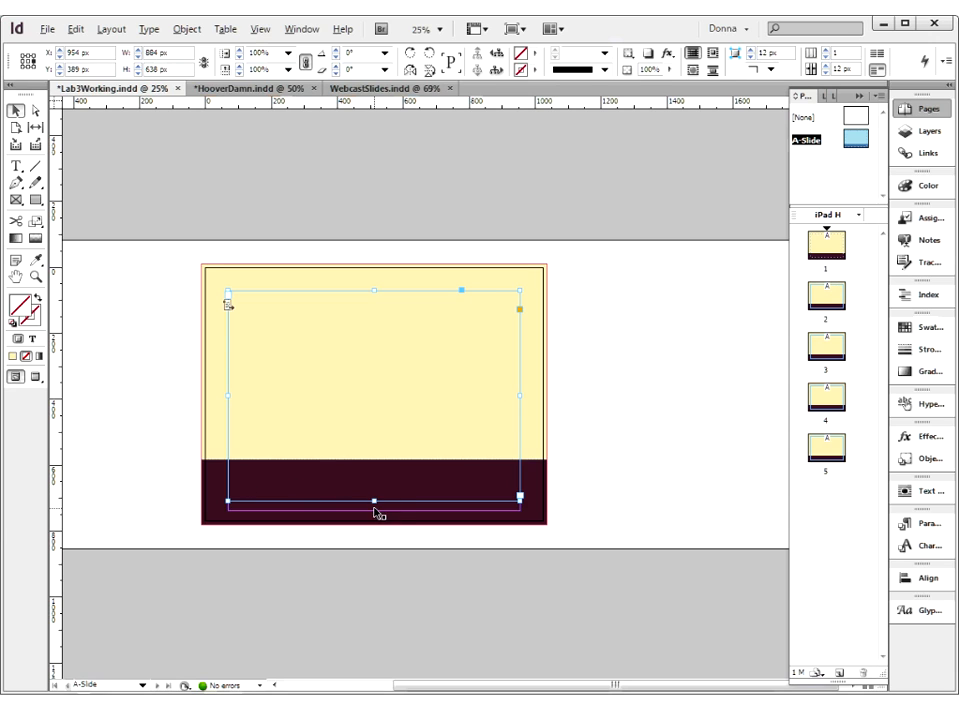
drag(375, 503, 362, 442)
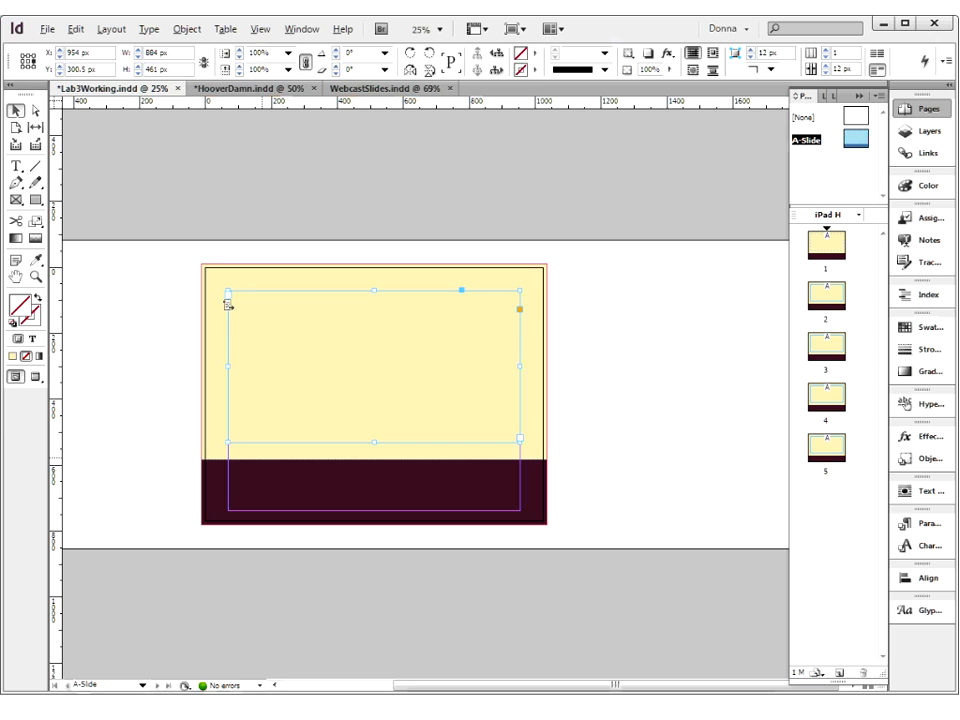
click(606, 470)
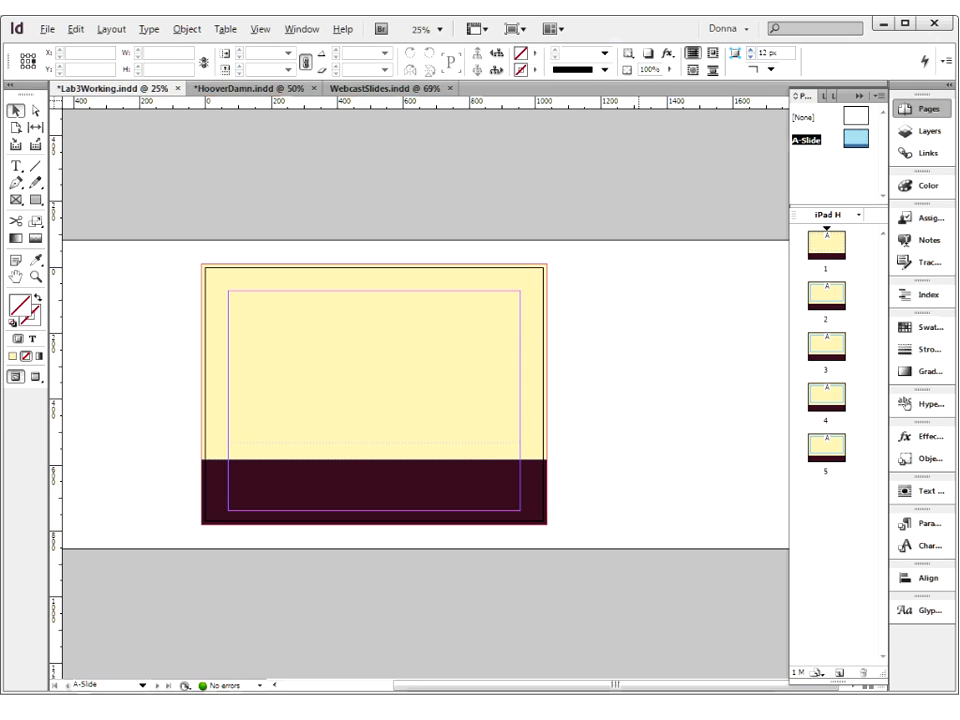
Try to start a new text frame with the Type tool inside the dark rectangle
drag(177, 430, 584, 560)
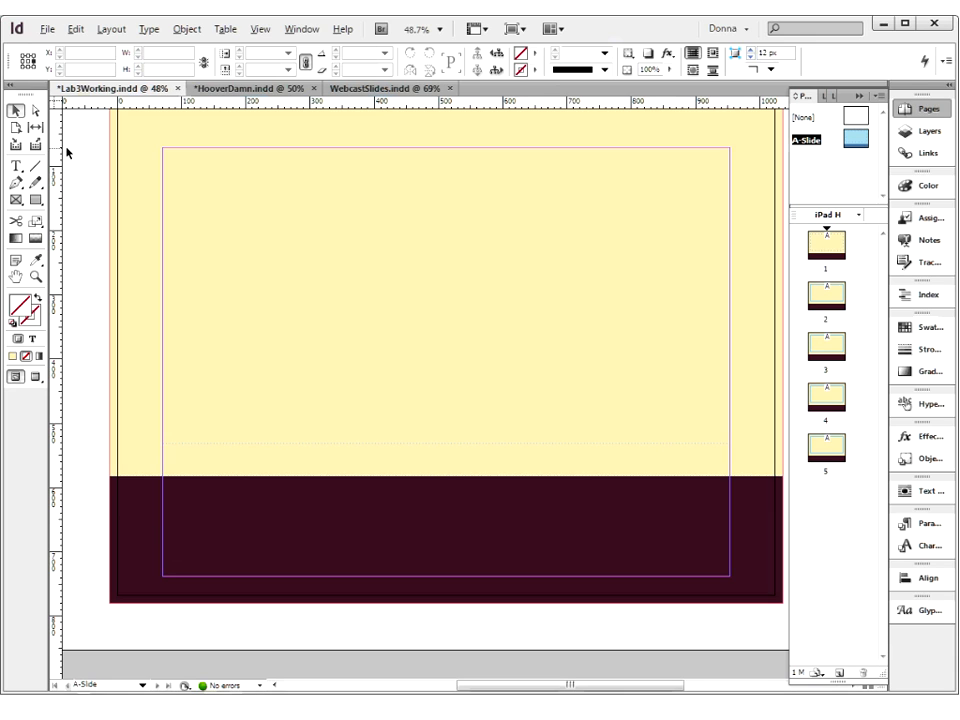
click(15, 167)
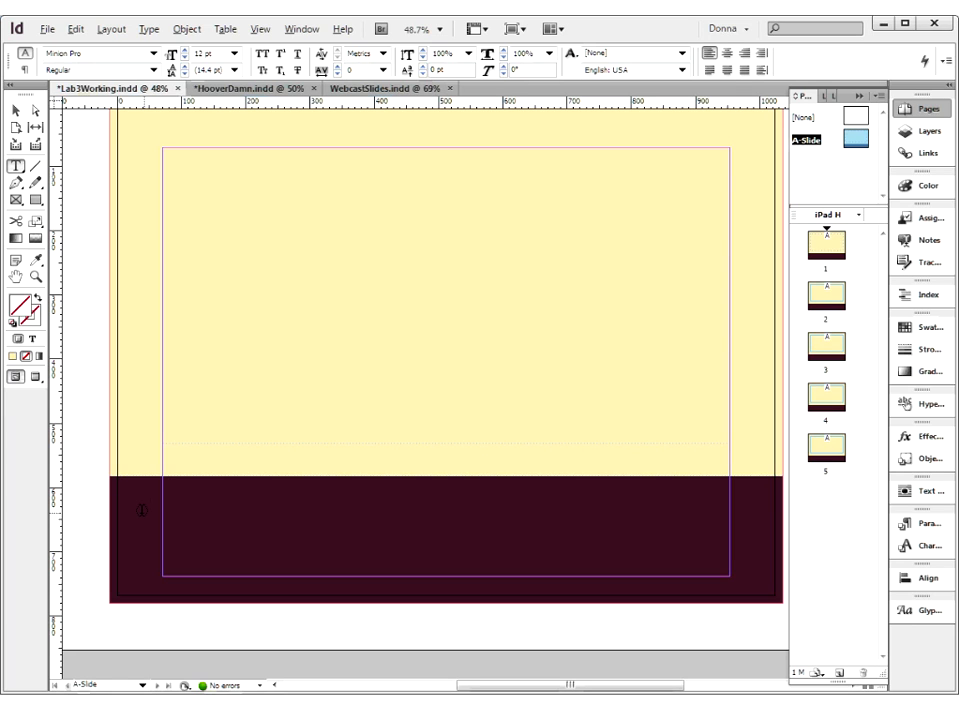
drag(141, 510, 142, 507)
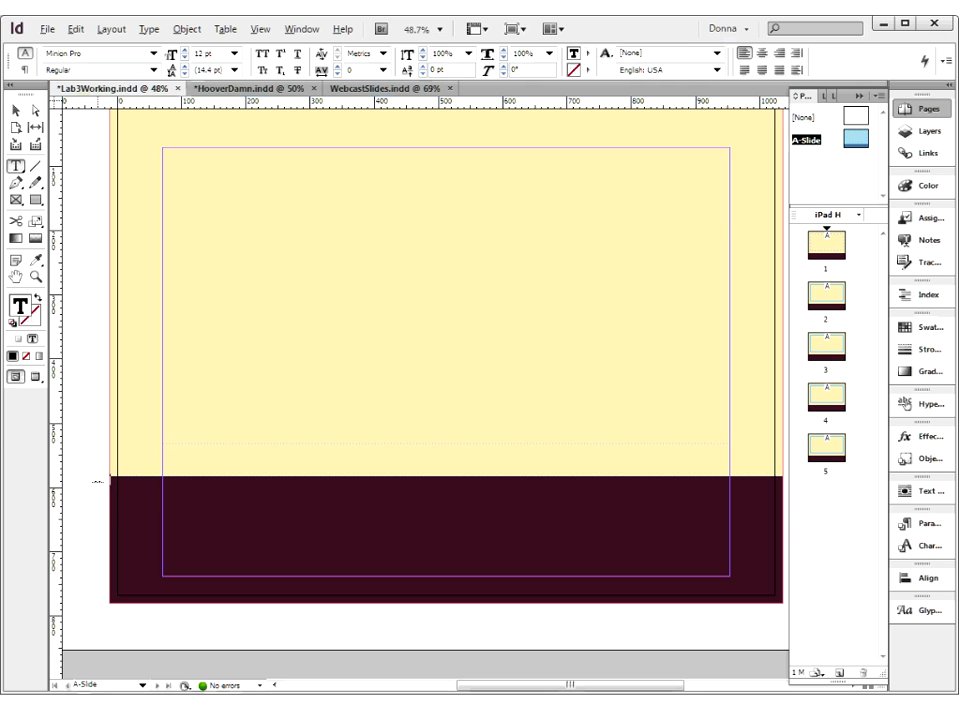
Set the dark rectangle's content type back to Unassigned and deselect it
click(15, 113)
click(140, 510)
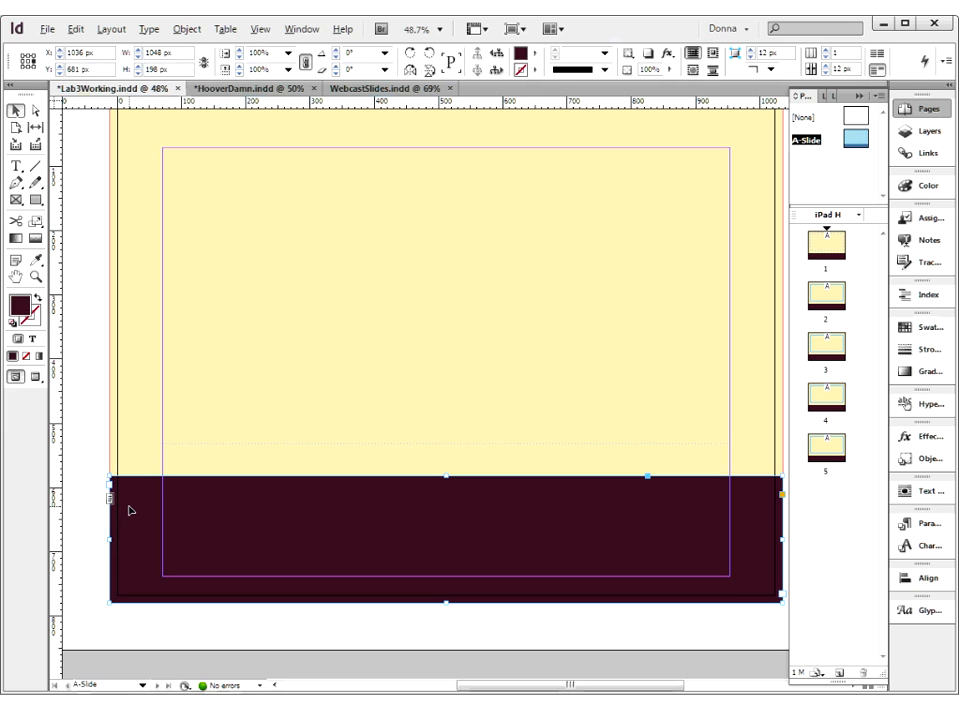
click(185, 30)
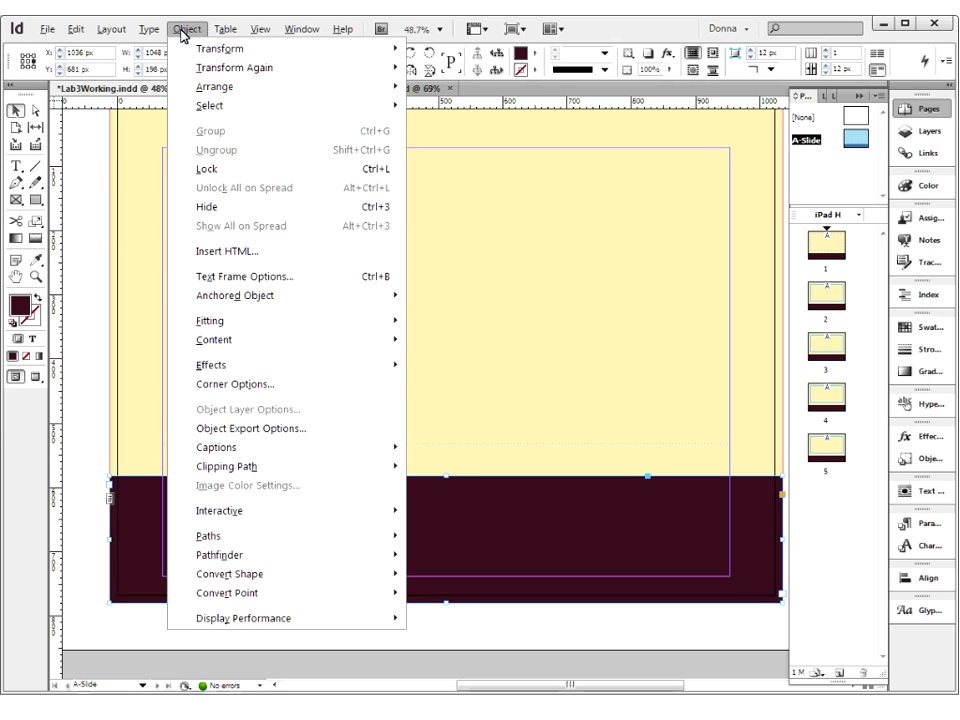
mouse_move(336, 342)
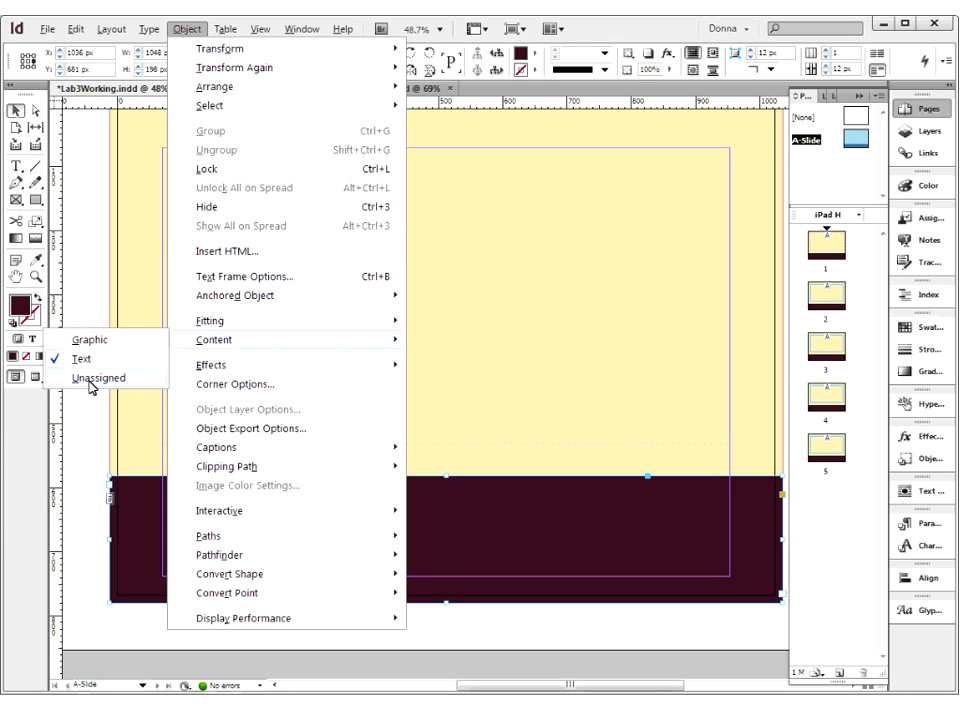
click(89, 386)
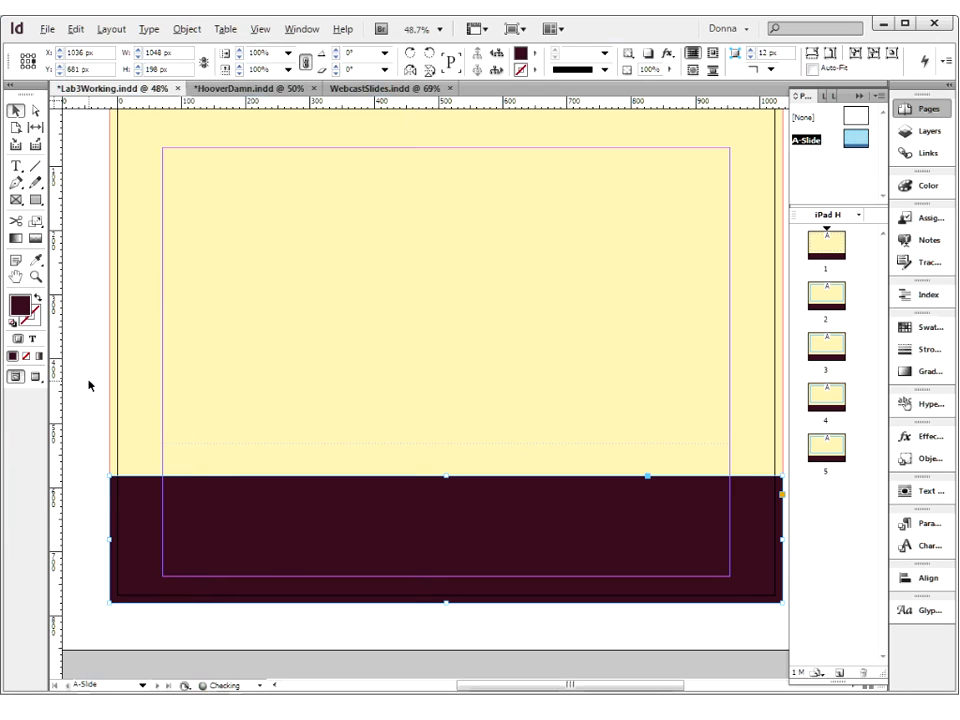
click(94, 437)
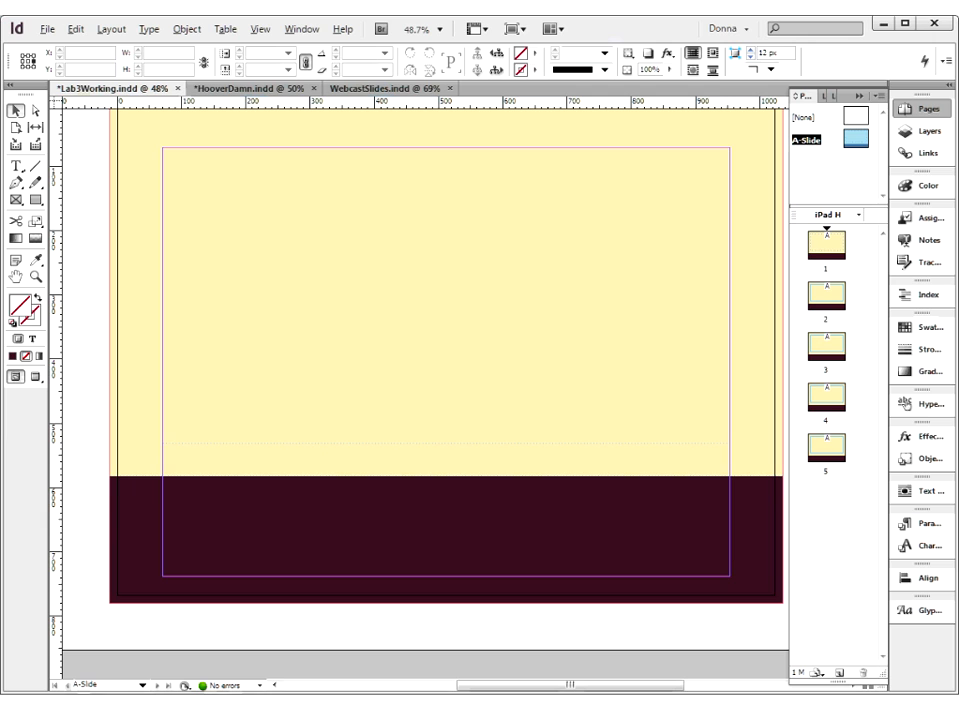
Draw a text frame from the pasteboard across the dark band, fit its width to the side margins, and shrink it to 884 x 84 px
key(t)
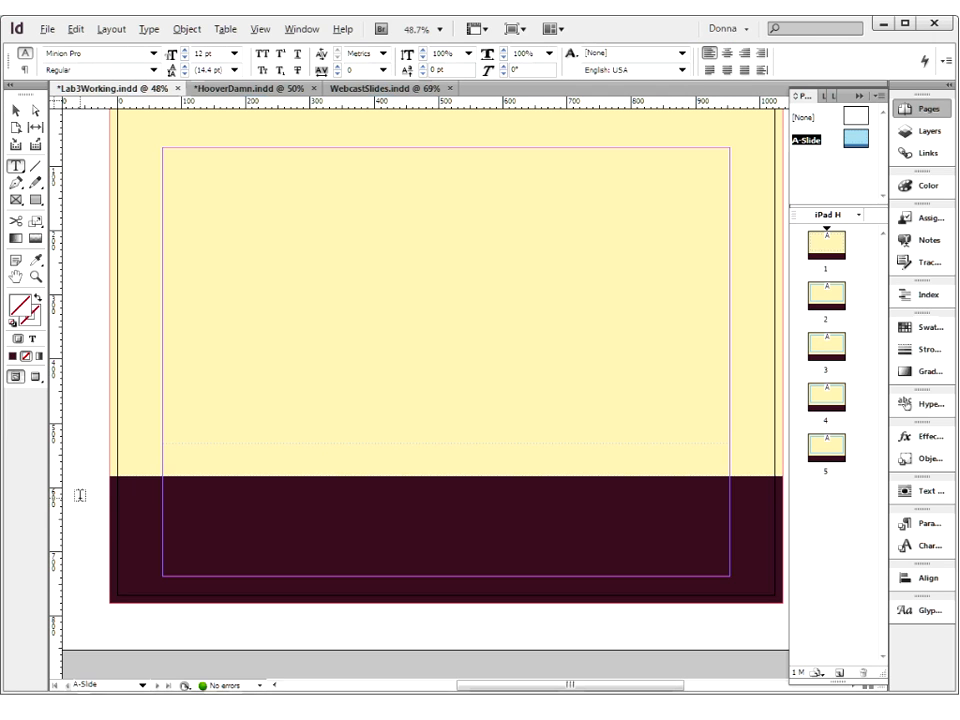
drag(79, 489, 619, 565)
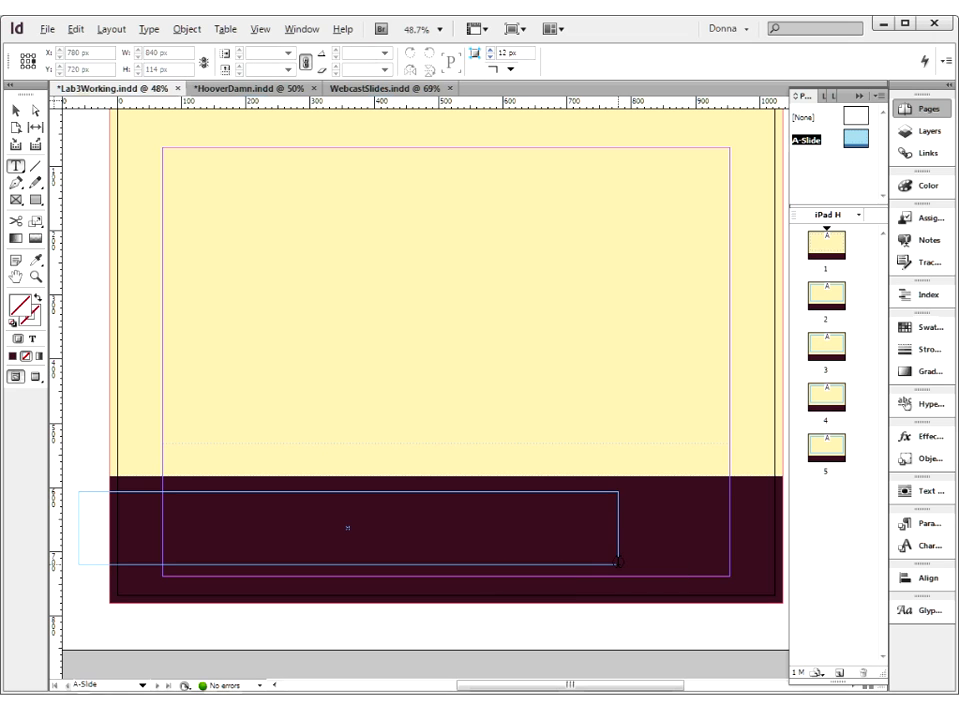
click(16, 110)
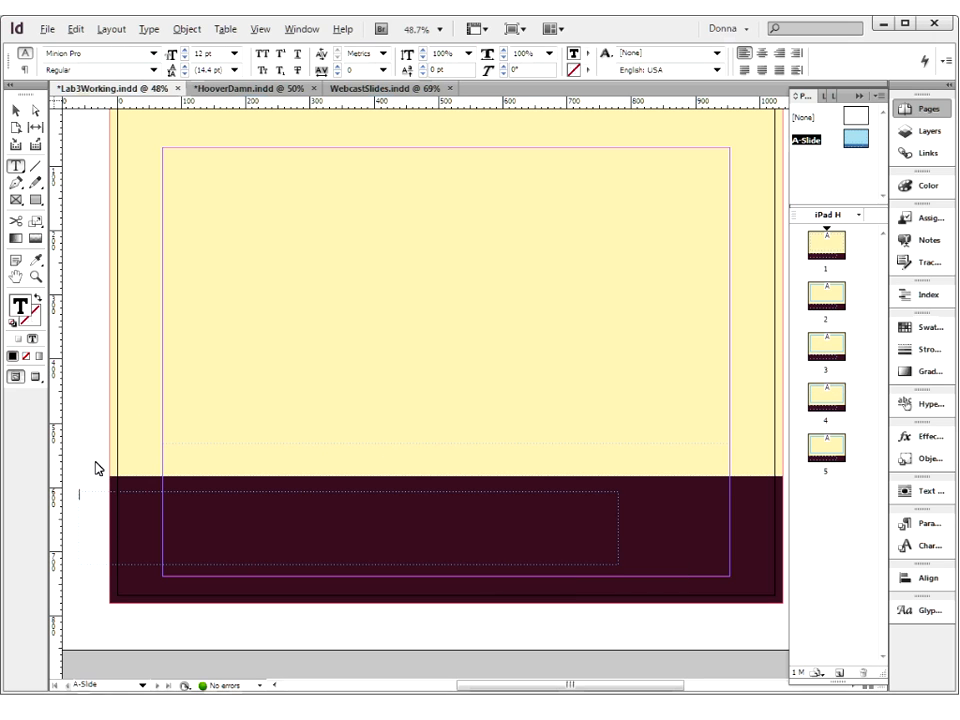
drag(99, 512, 171, 508)
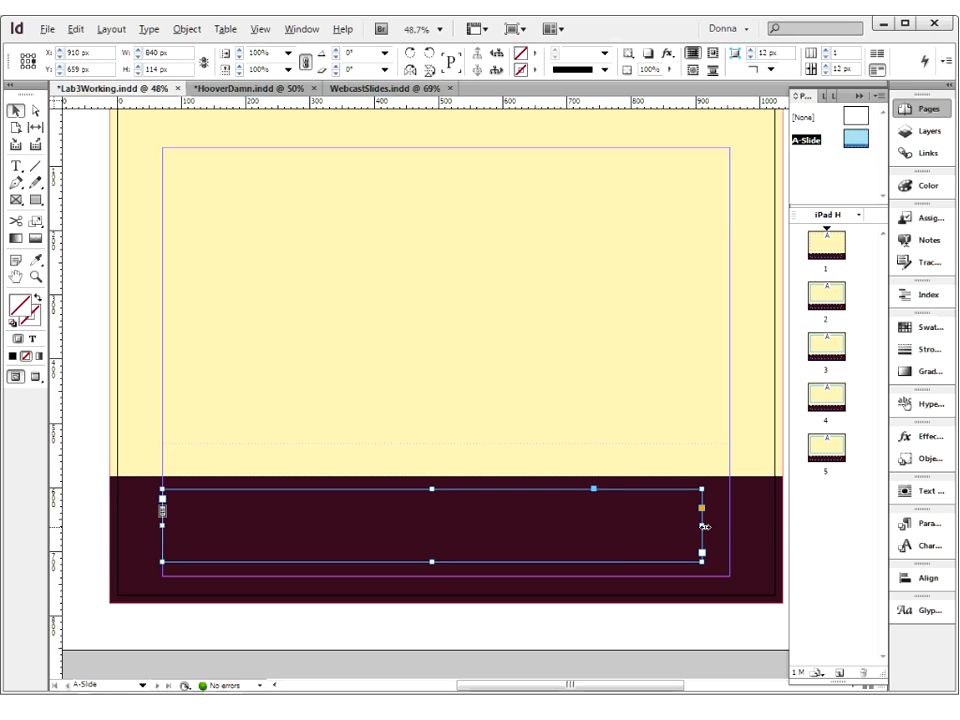
drag(704, 526, 729, 526)
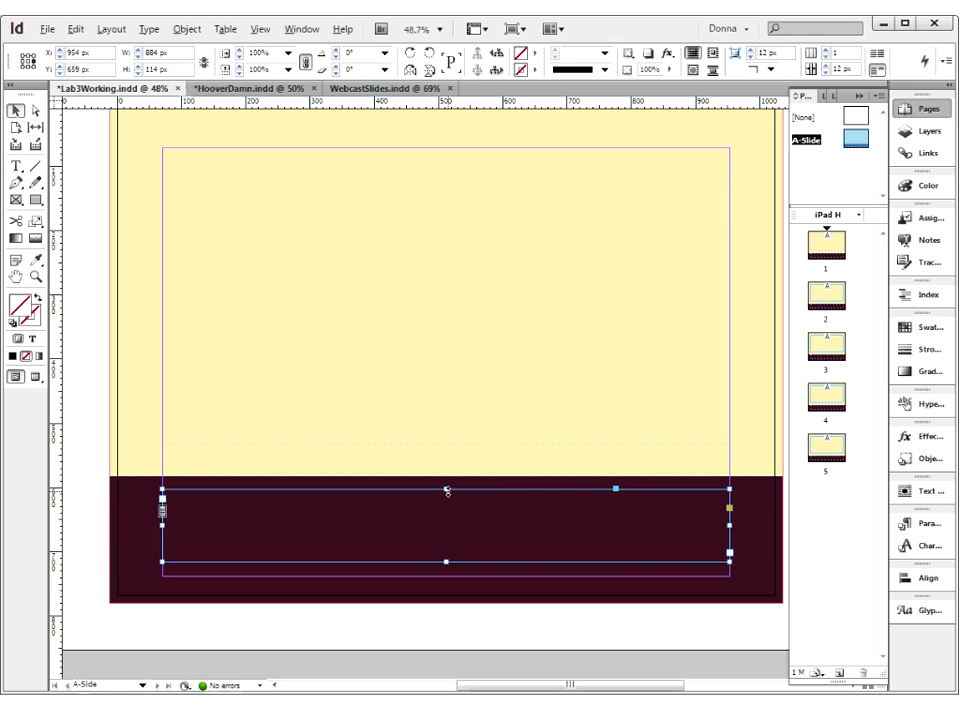
mouse_move(445, 489)
mouse_down()
mouse_move(445, 558)
mouse_move(440, 508)
mouse_up()
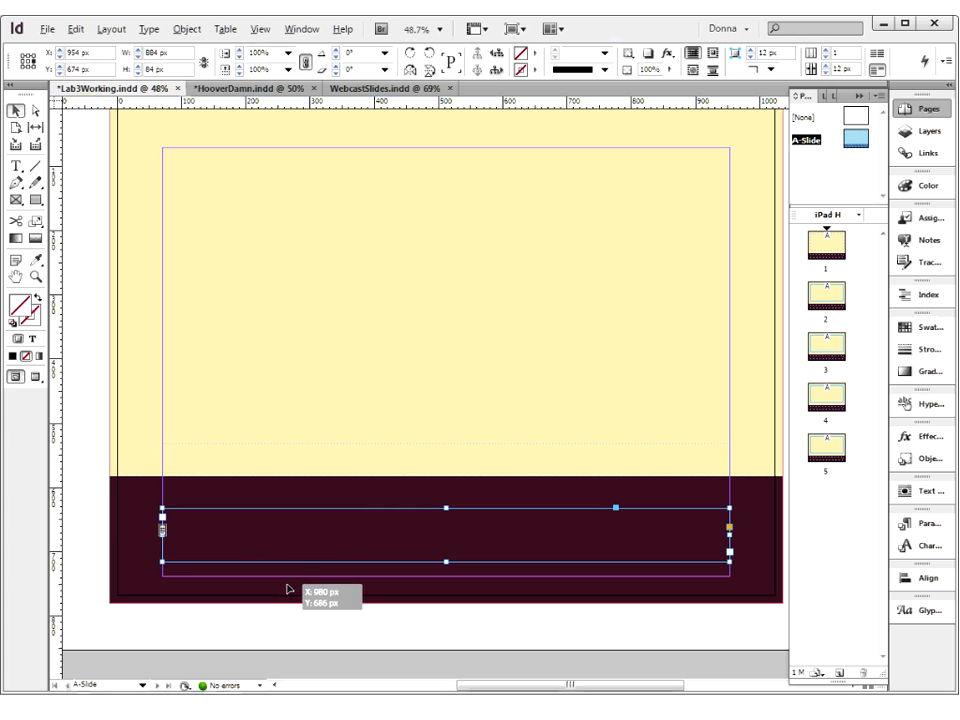
Move the footer text frame down out of the dark band and select the cream and dark background rectangles
drag(292, 606, 293, 606)
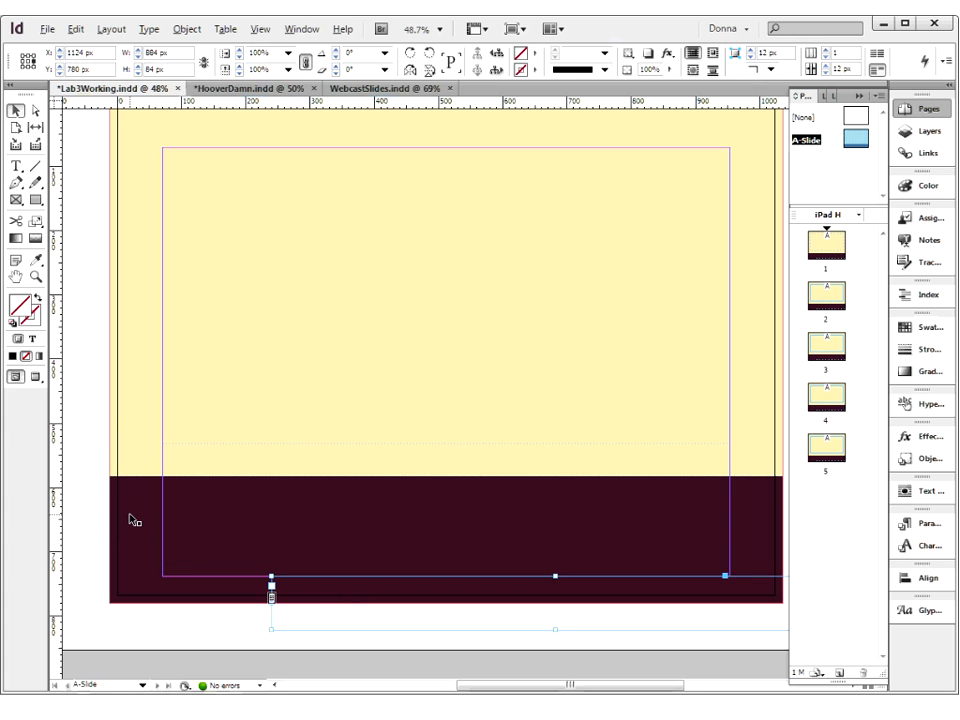
click(124, 415)
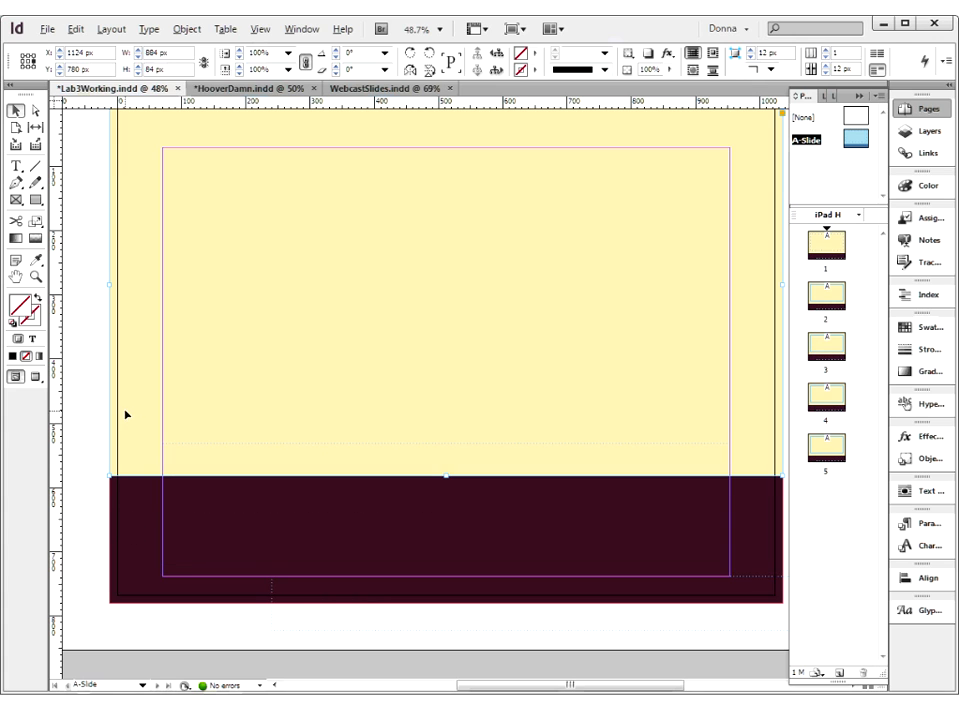
shift+click(128, 498)
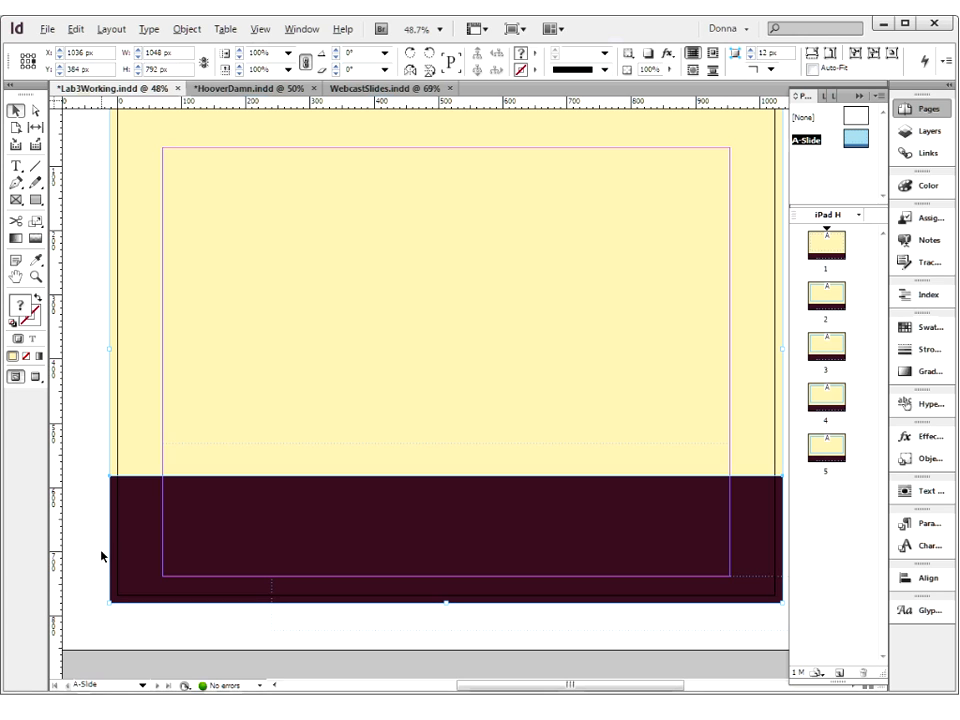
Move the footer text frame back into the dark band, aligned to the side margins at Y 662 px
click(260, 622)
drag(280, 620, 90, 535)
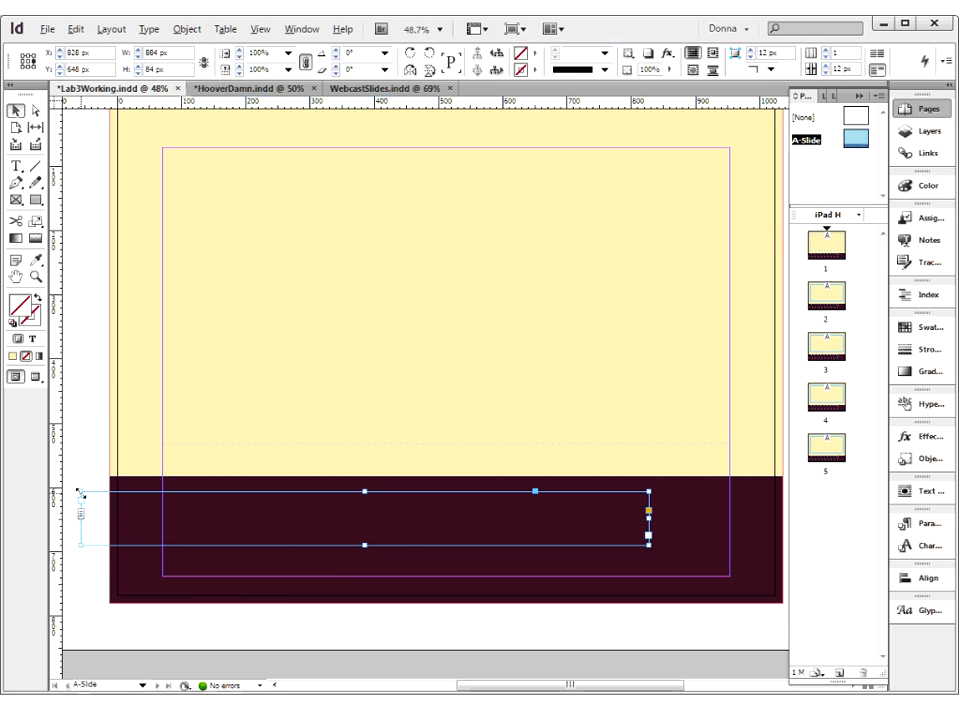
drag(113, 523, 199, 535)
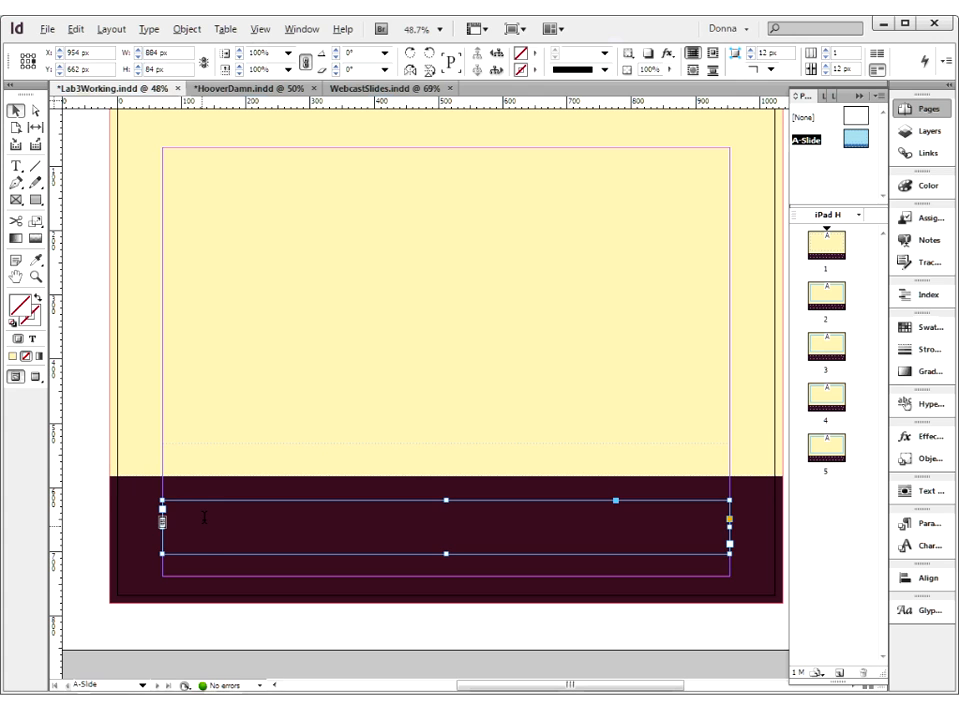
Bring the line "Inspire and Innovate with Adobe InDesign" from the finished presentation's A-Master into the footer text frame
double_click(204, 517)
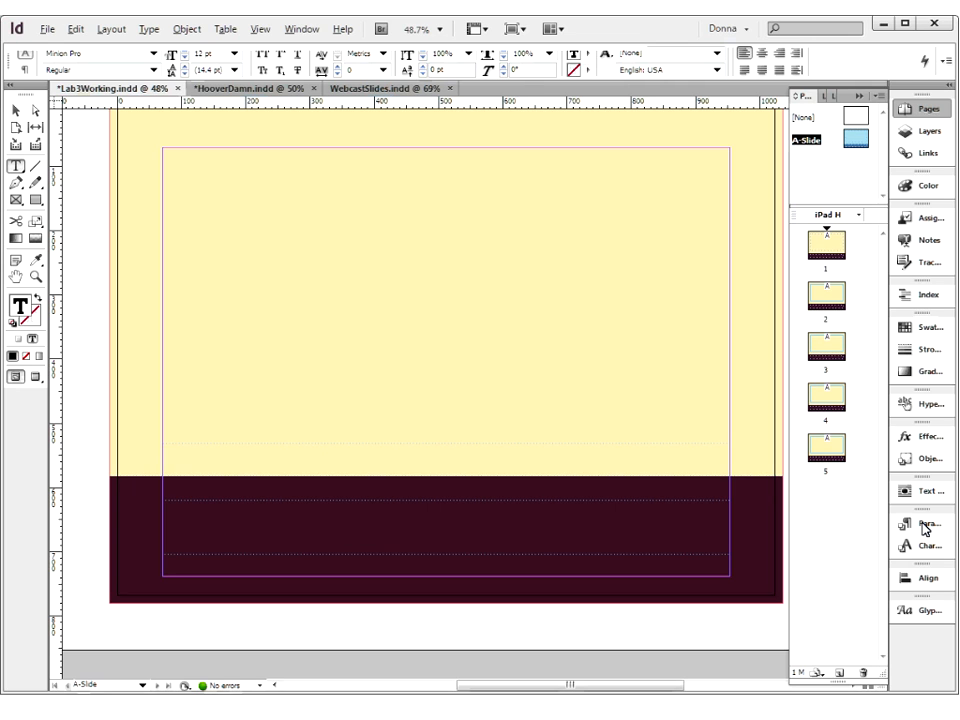
key(ctrl+Tab)
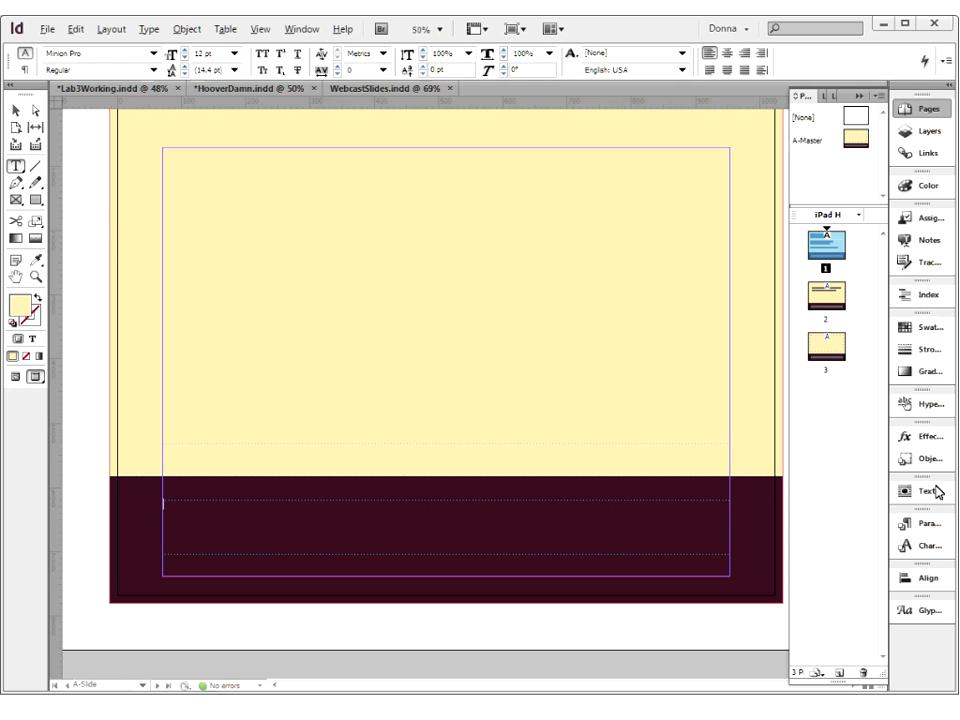
key(ctrl+Tab)
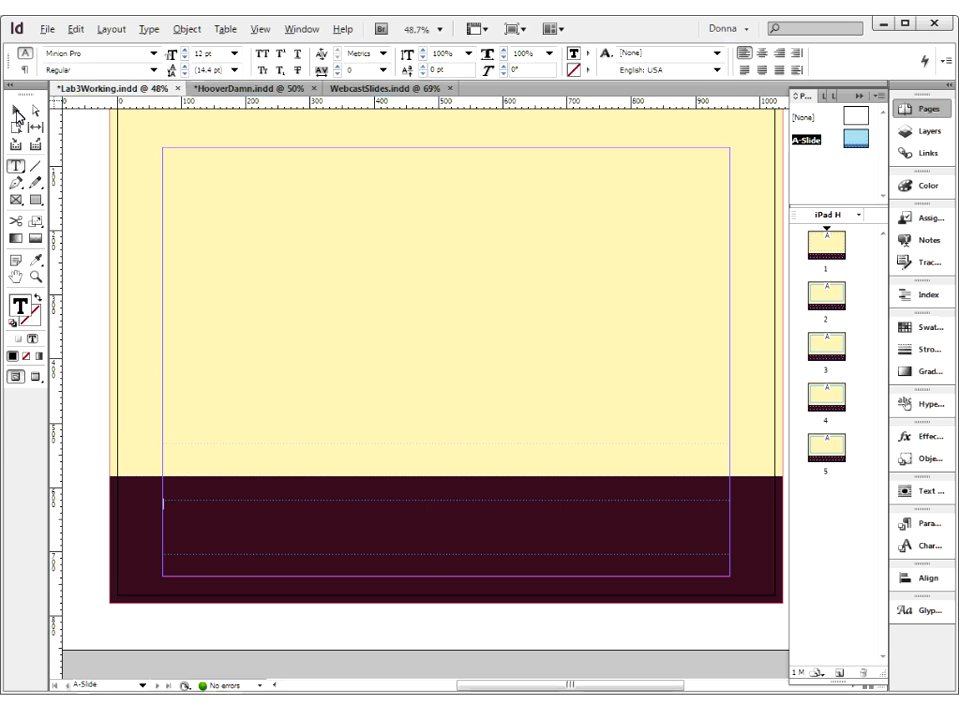
key(Escape)
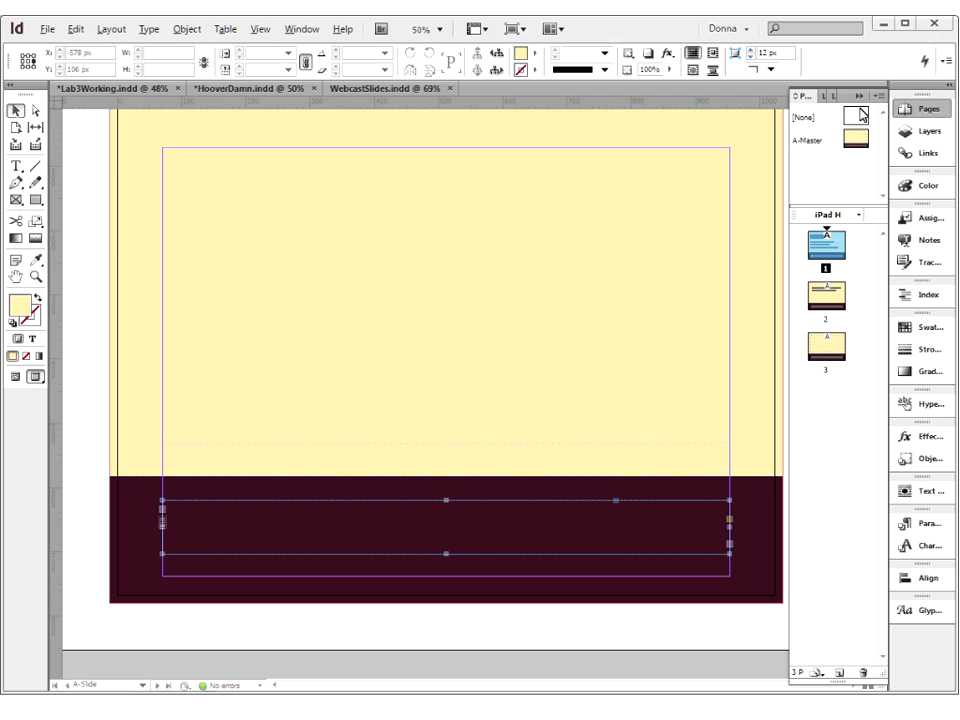
click(858, 138)
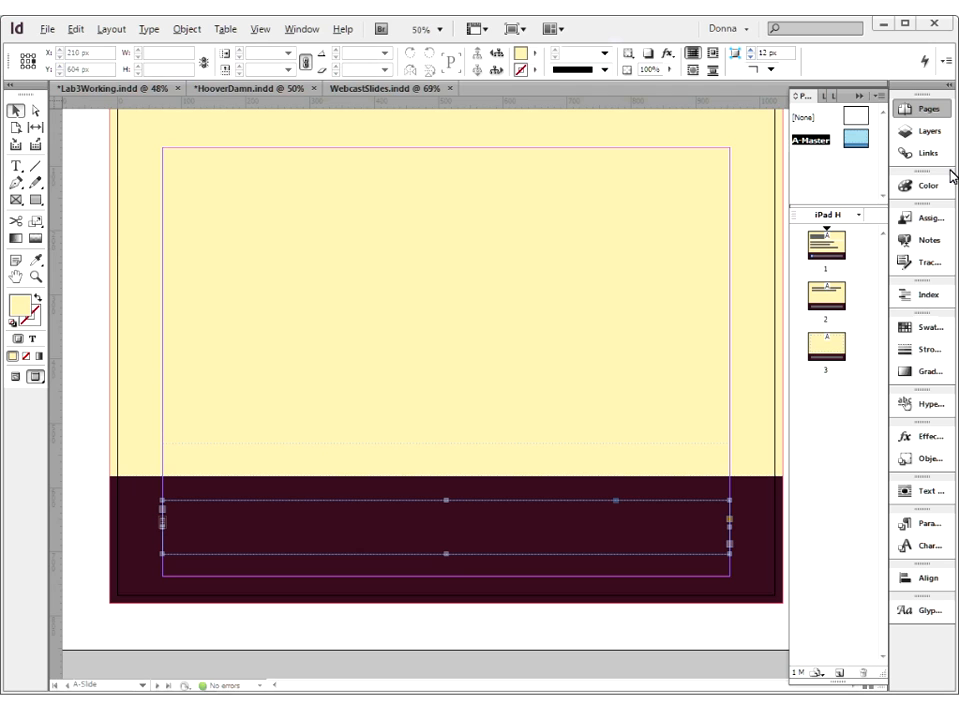
key(t)
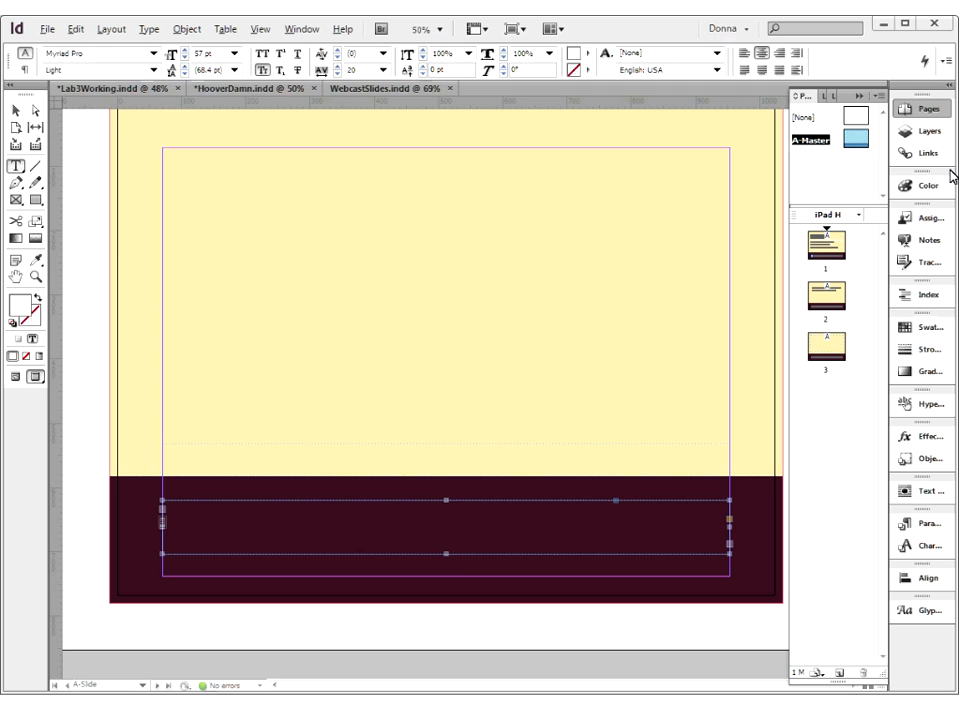
click(182, 510)
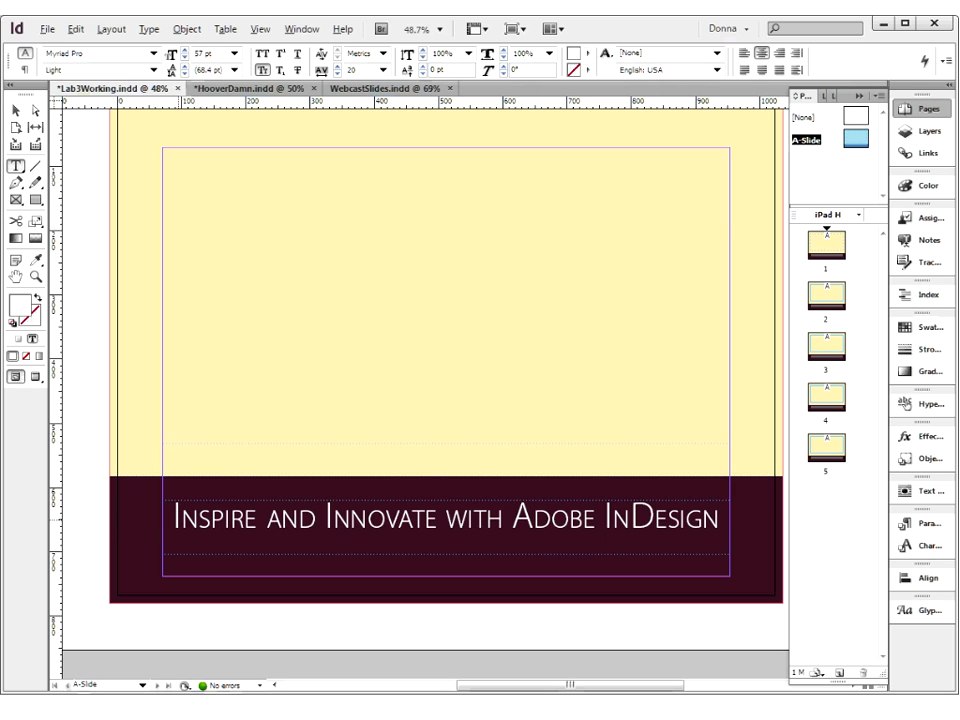
Try the footer line without Small Caps and in All Caps, and set it back to Small Caps
click(182, 522)
key(ctrl+a)
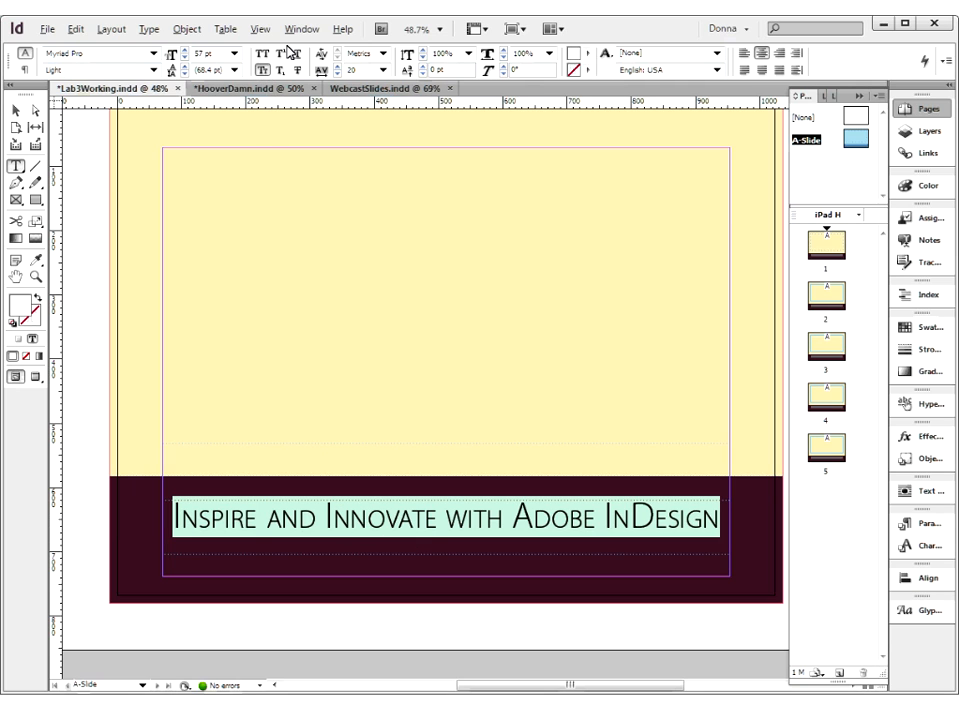
click(262, 71)
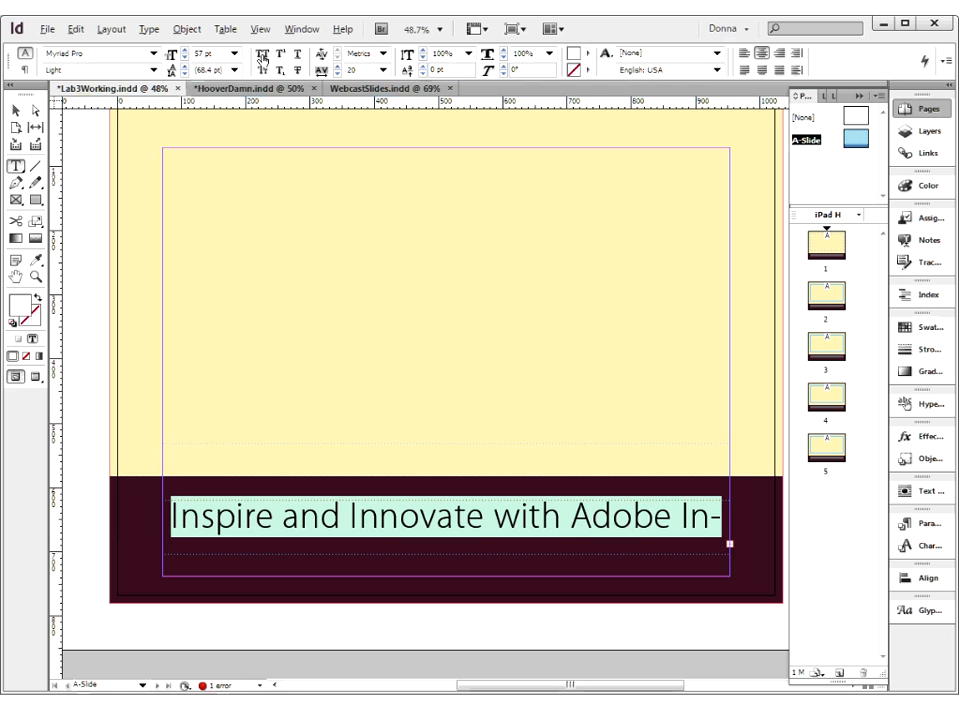
click(262, 56)
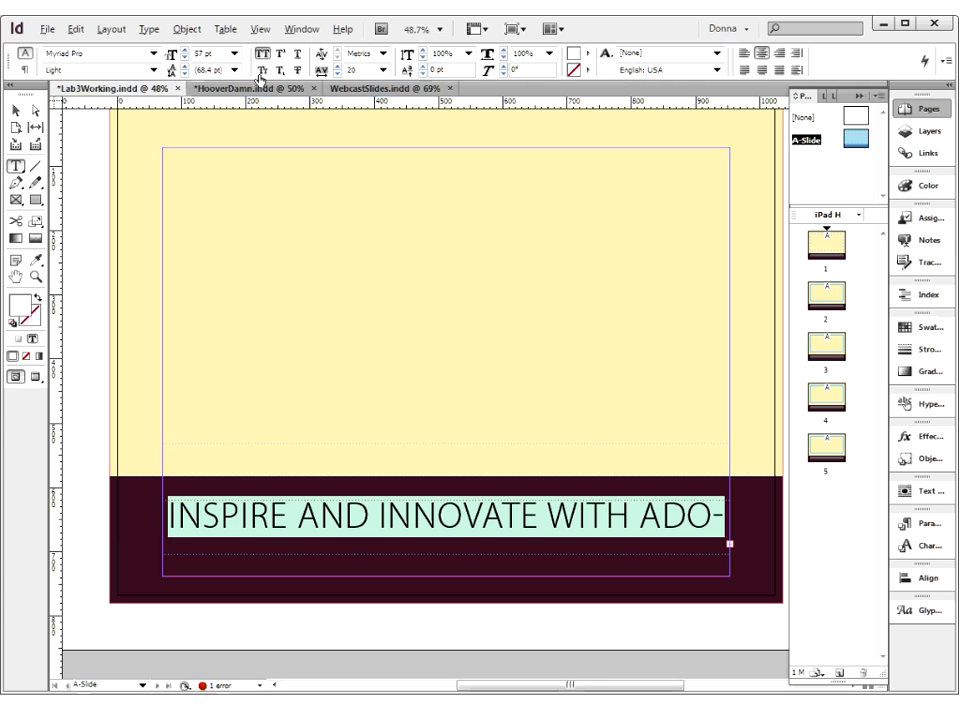
click(262, 71)
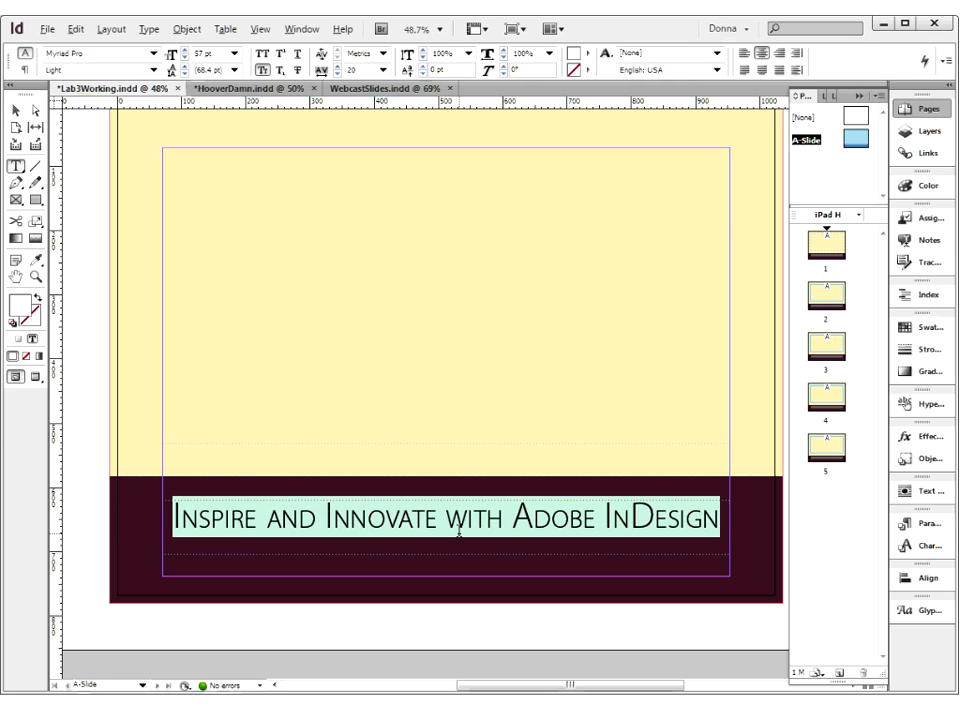
click(369, 518)
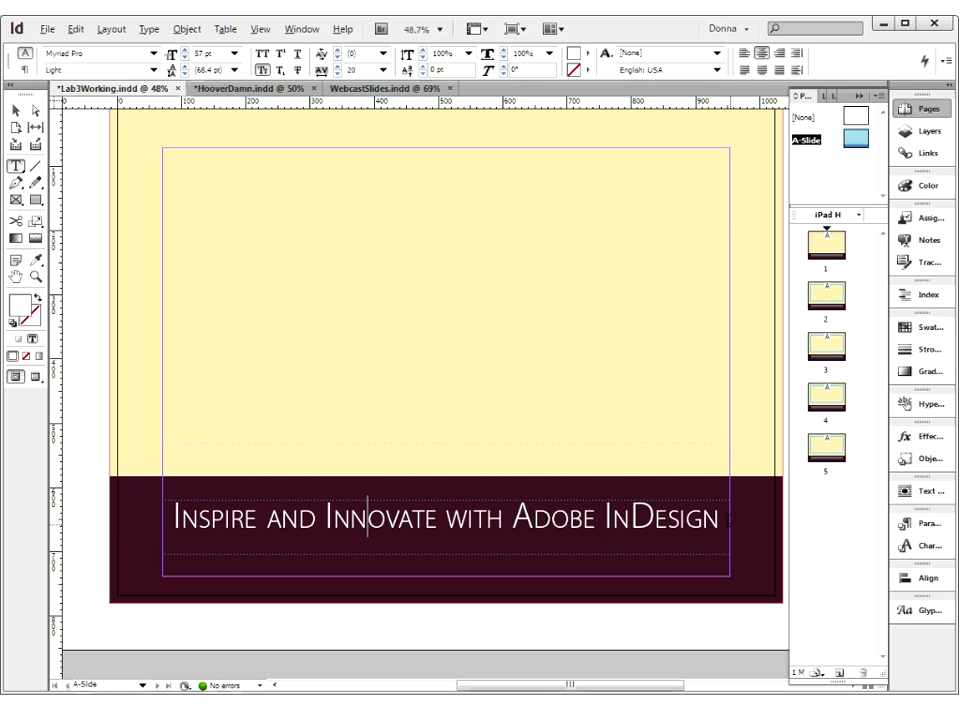
Show the A-Slide master in Preview mode and deselect the footer frame to examine the slide without guides
click(36, 378)
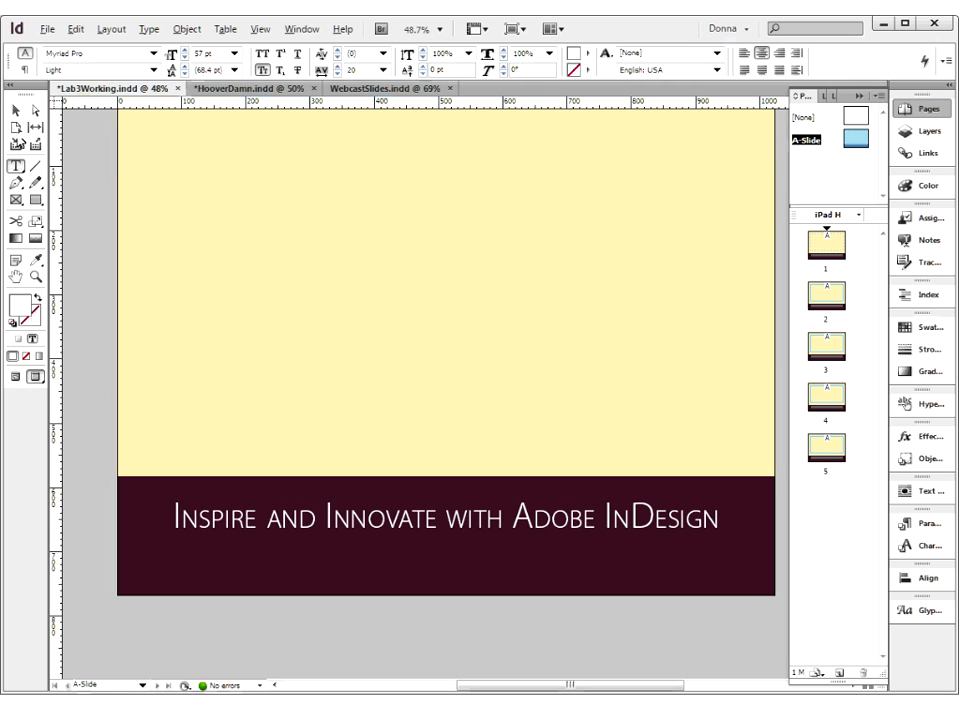
click(17, 111)
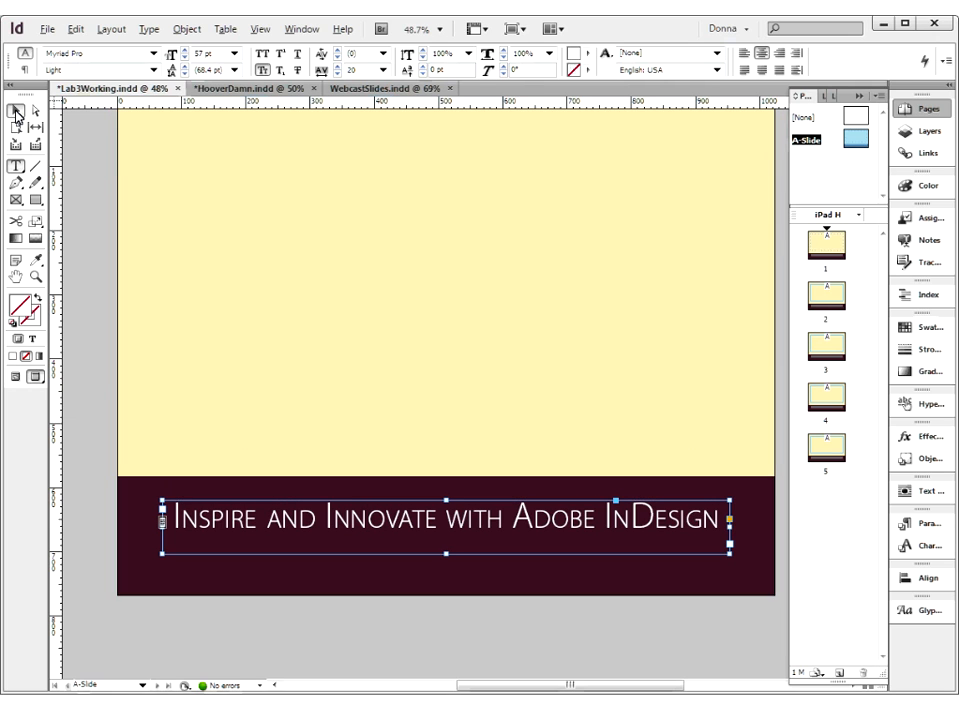
click(395, 645)
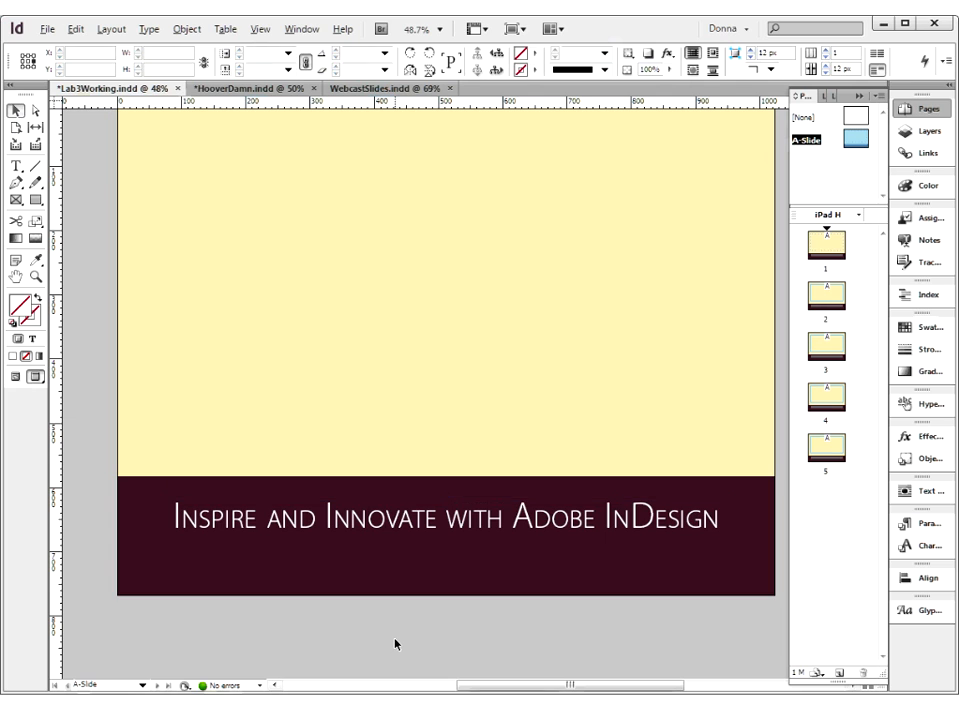
Nudge the footer text frame down to Y 691 px in the dark band, deselect it, and return to Normal view
click(437, 518)
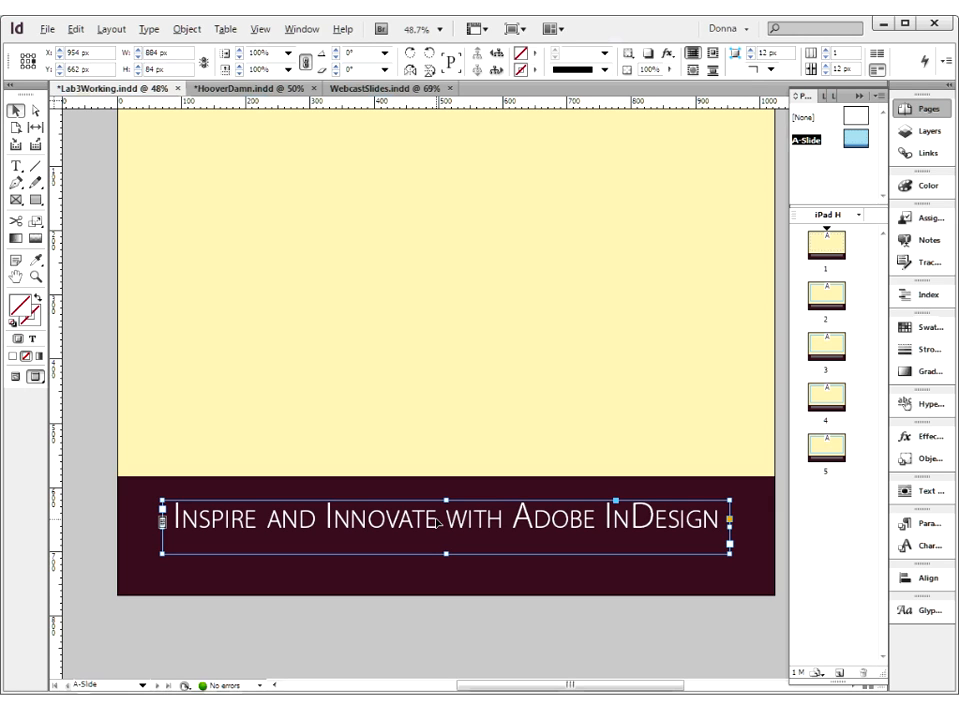
key(Down)
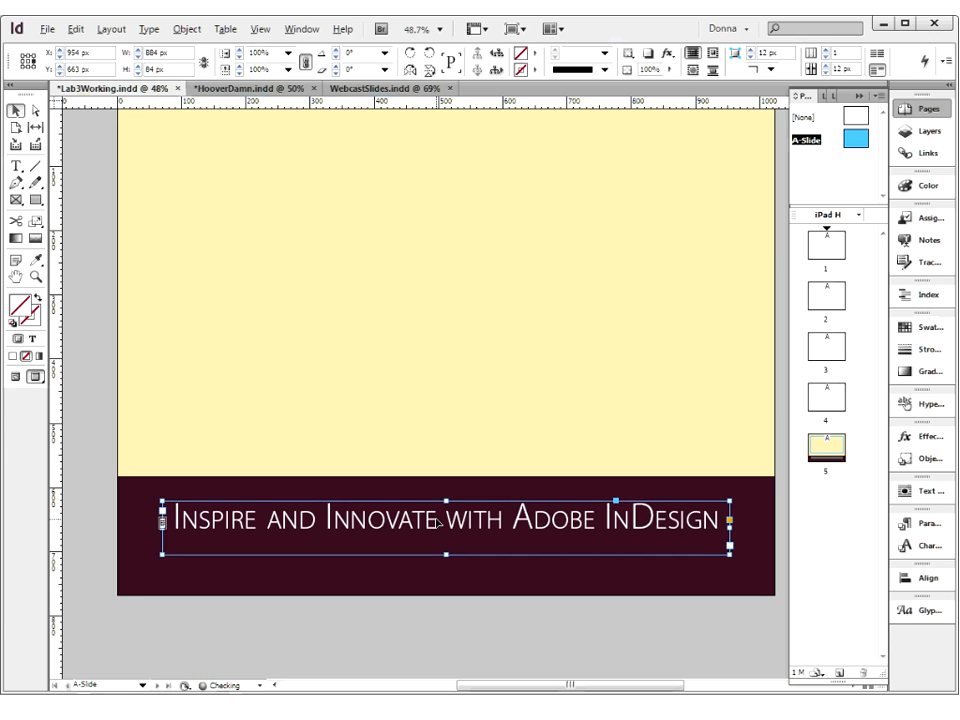
key(Down)
key(Down)
key(Down)
key(Down)
key(Down)
key(Down)
key(Down)
key(Down)
key(Down)
key(Down)
key(Down)
key(Down)
key(Down)
key(Down)
key(Down)
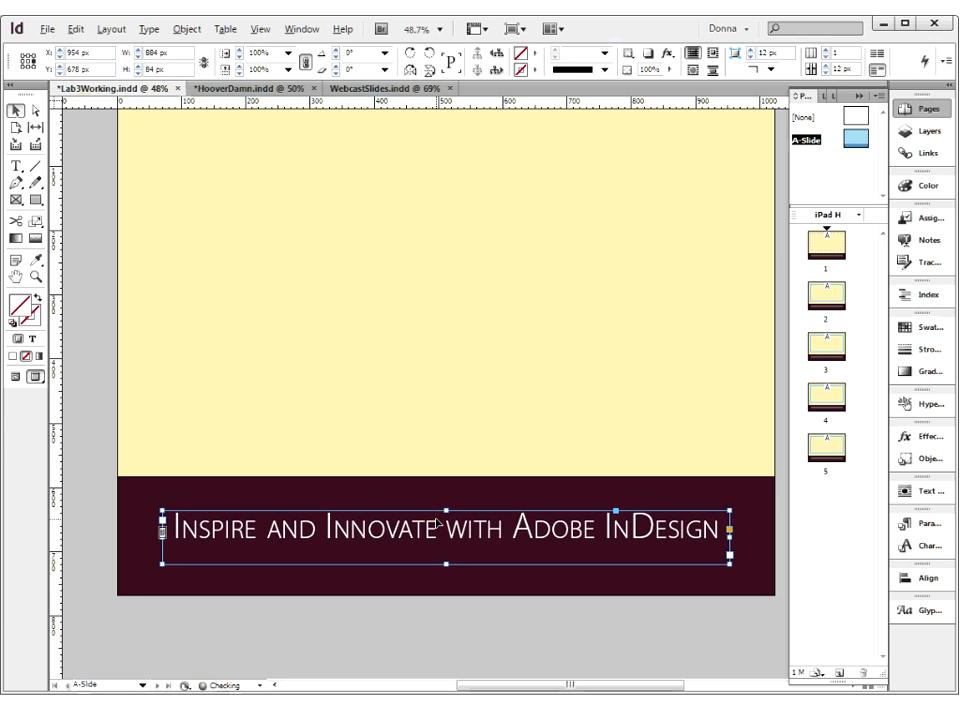
key(Down)
key(Down)
key(Down)
key(Down)
key(Down)
key(Down)
key(Down)
key(Down)
key(Down)
key(Down)
key(Down)
key(Down)
key(Down)
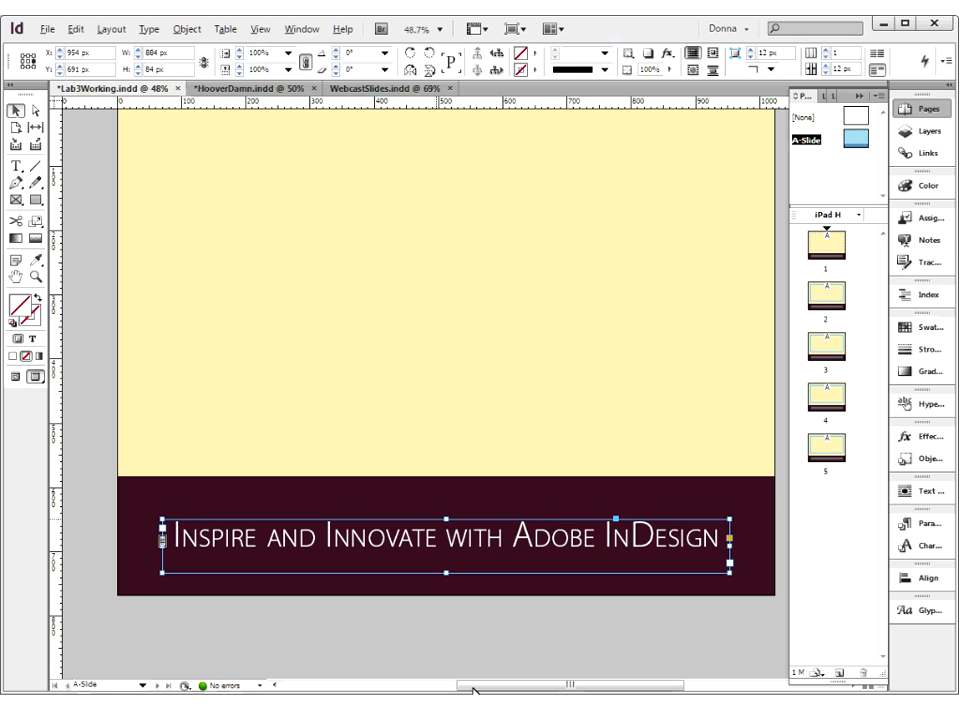
click(452, 638)
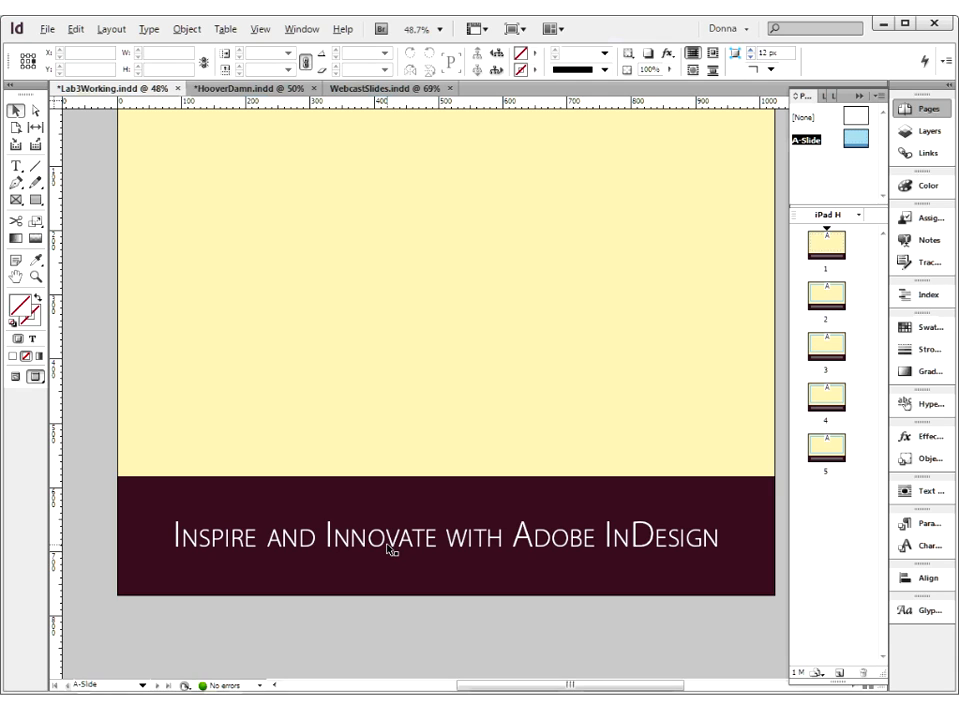
click(15, 377)
Check page 1 of the finished presentation against the main text frame, and open page 1 of Lab3Working.indd
click(361, 368)
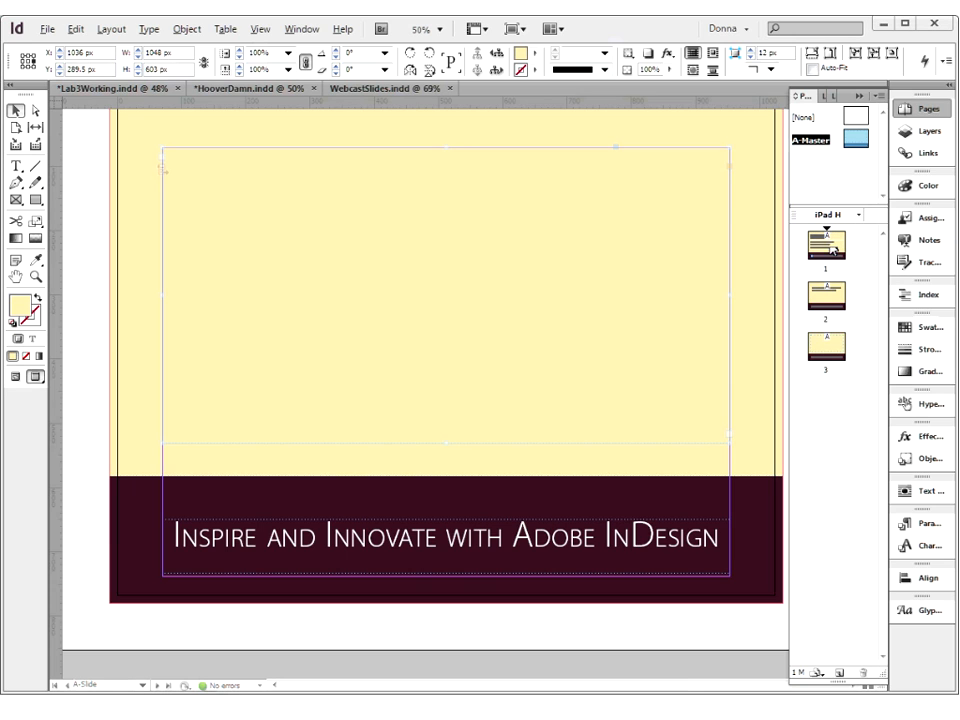
click(832, 248)
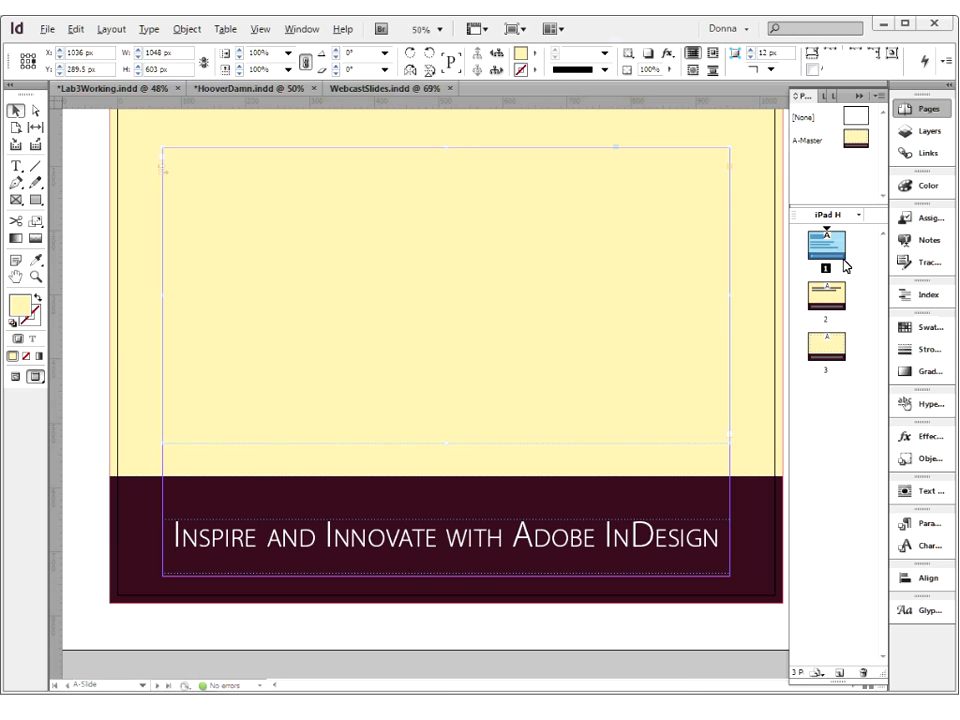
key(t)
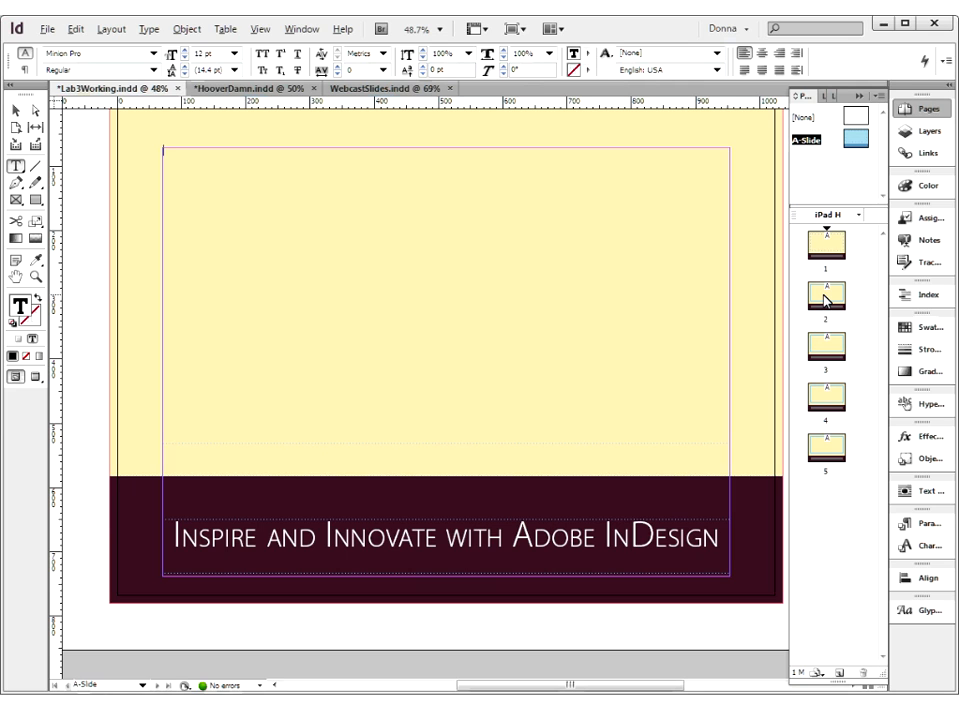
double_click(828, 251)
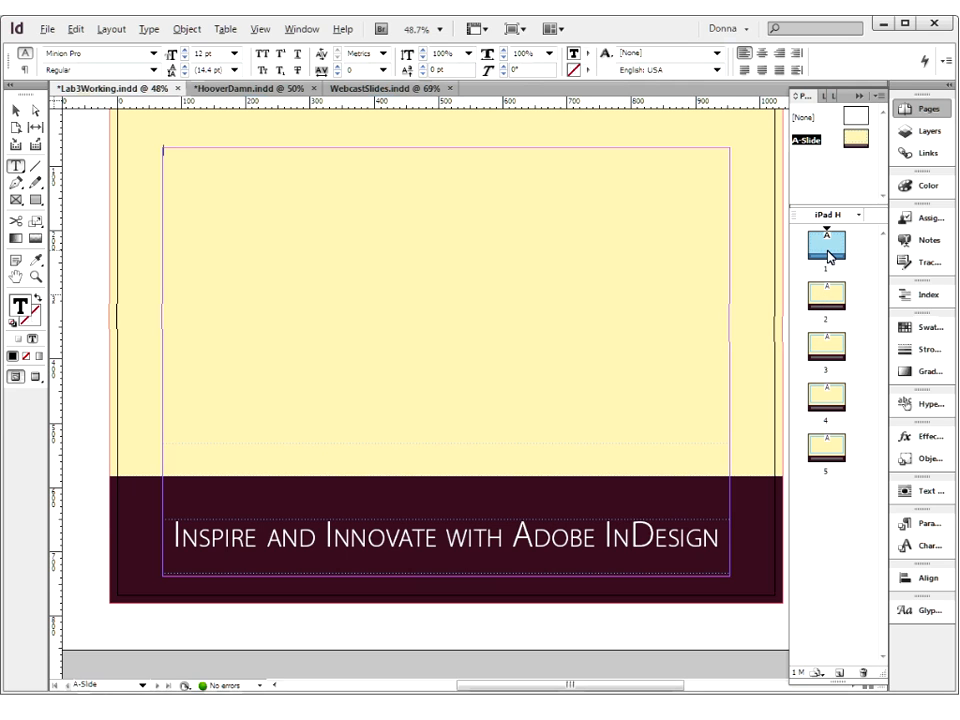
Open the A-Slide master for a check, and return to page 1 of Lab3Working.indd at 50% zoom
double_click(856, 140)
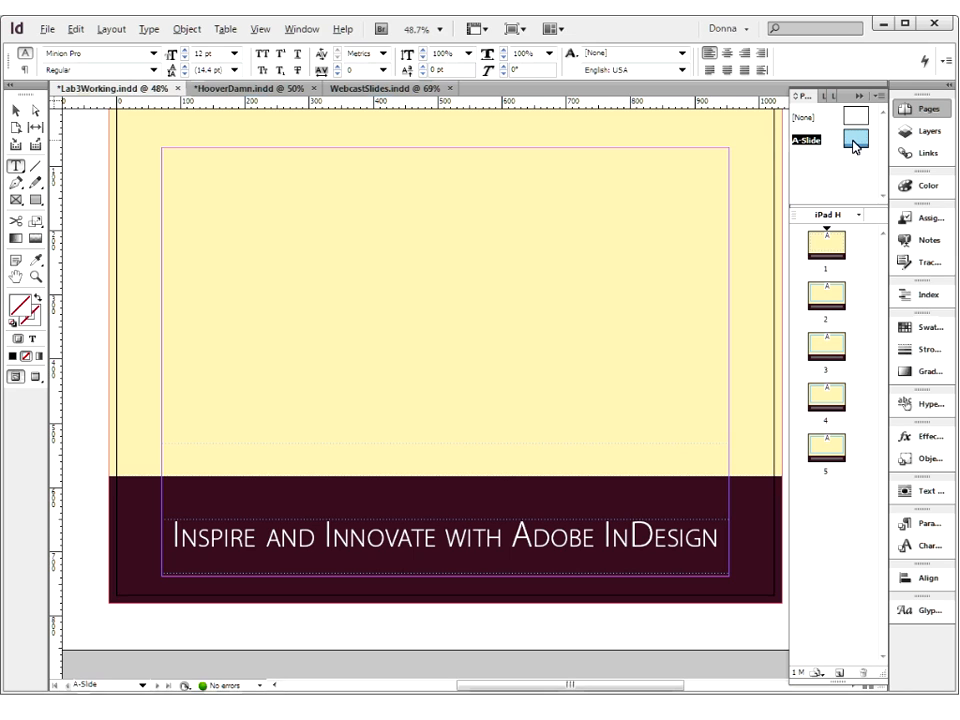
double_click(831, 249)
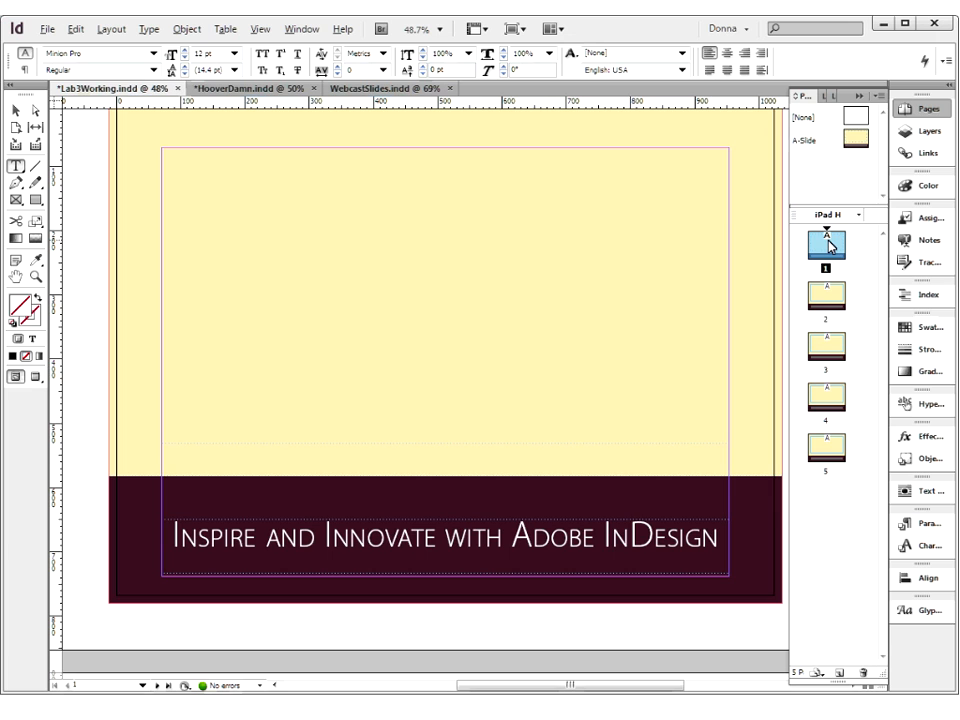
key(ctrl+0)
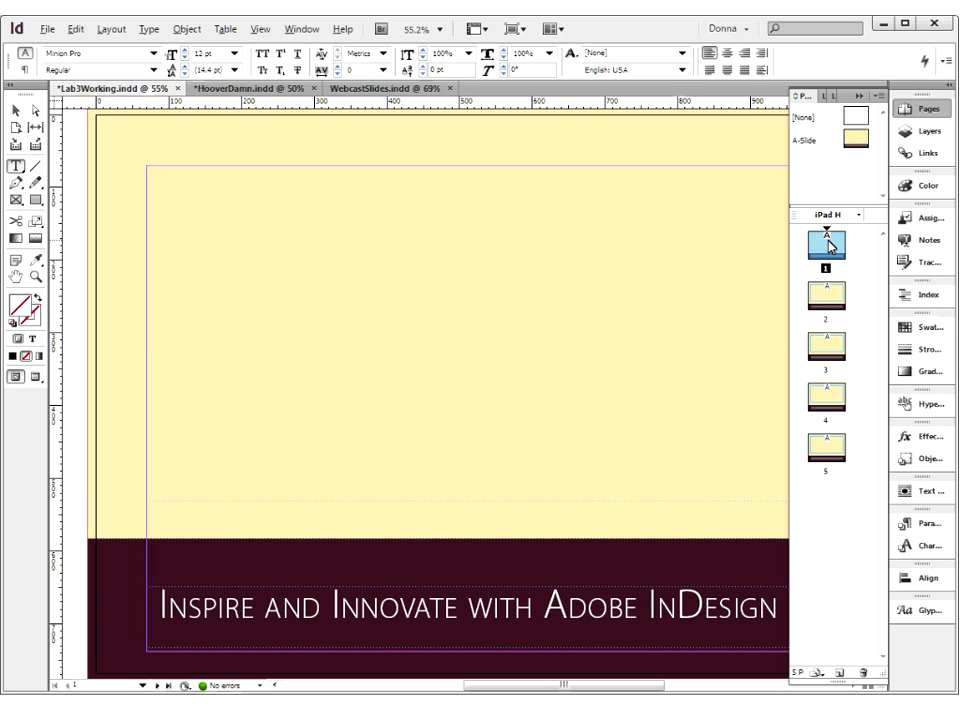
key(ctrl+minus)
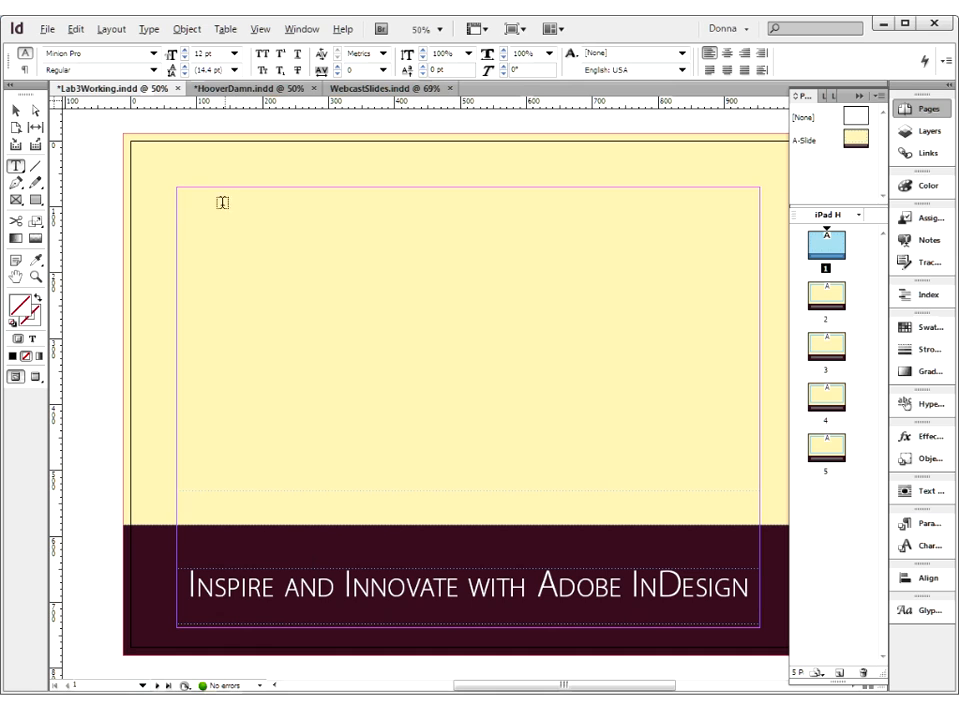
Paste the copied instructor title, fonts, Kuler color theme and book credit text into the main text frame on page 1
drag(184, 215, 197, 245)
key(ctrl+z)
click(16, 112)
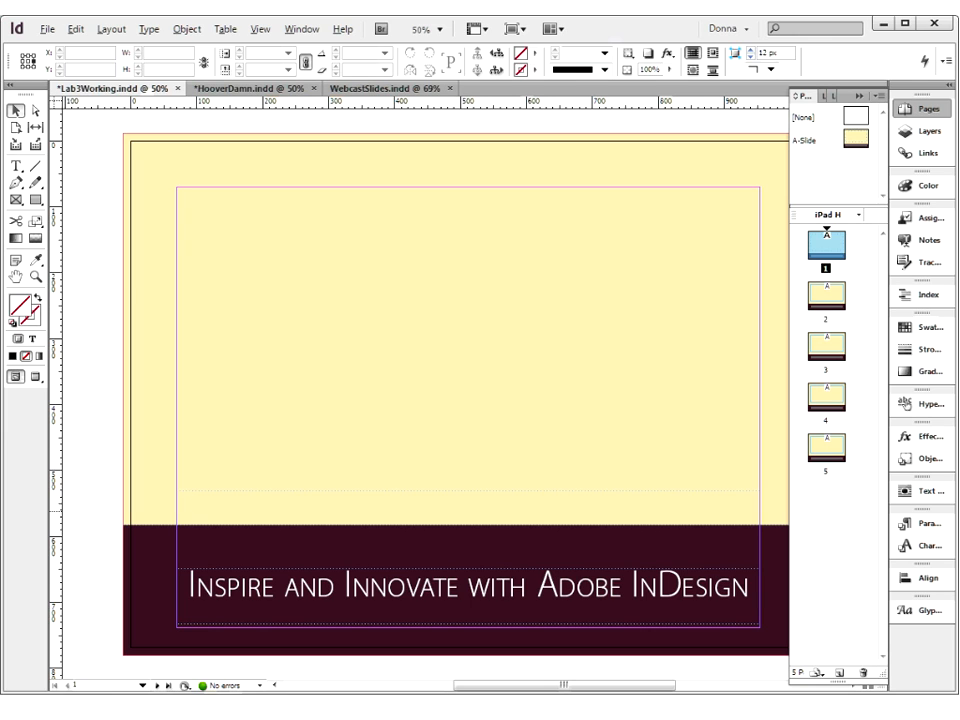
click(436, 368)
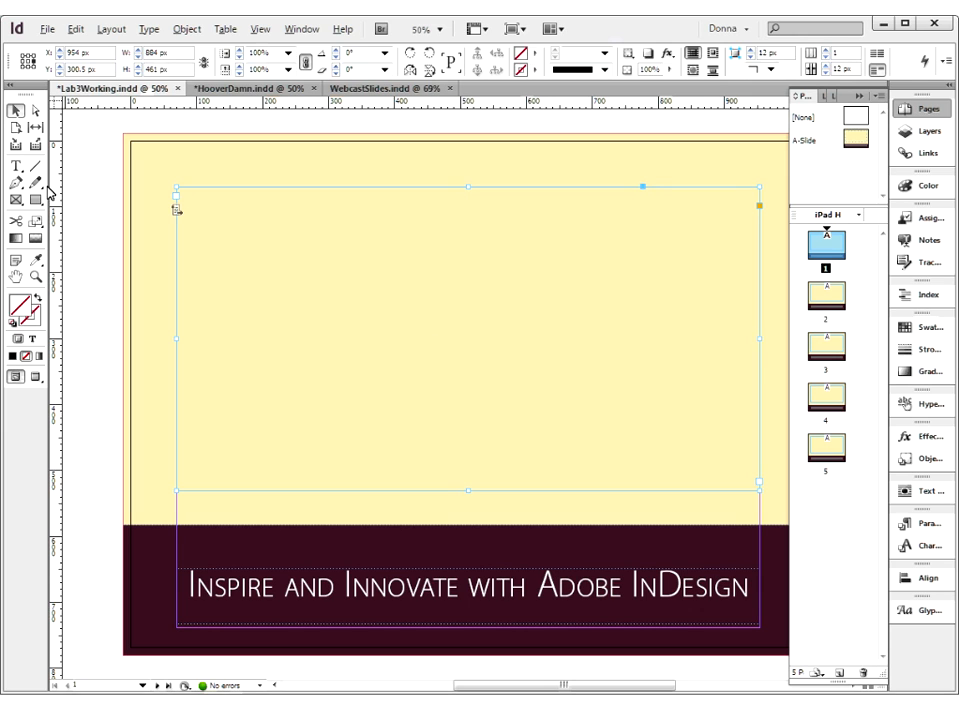
double_click(209, 217)
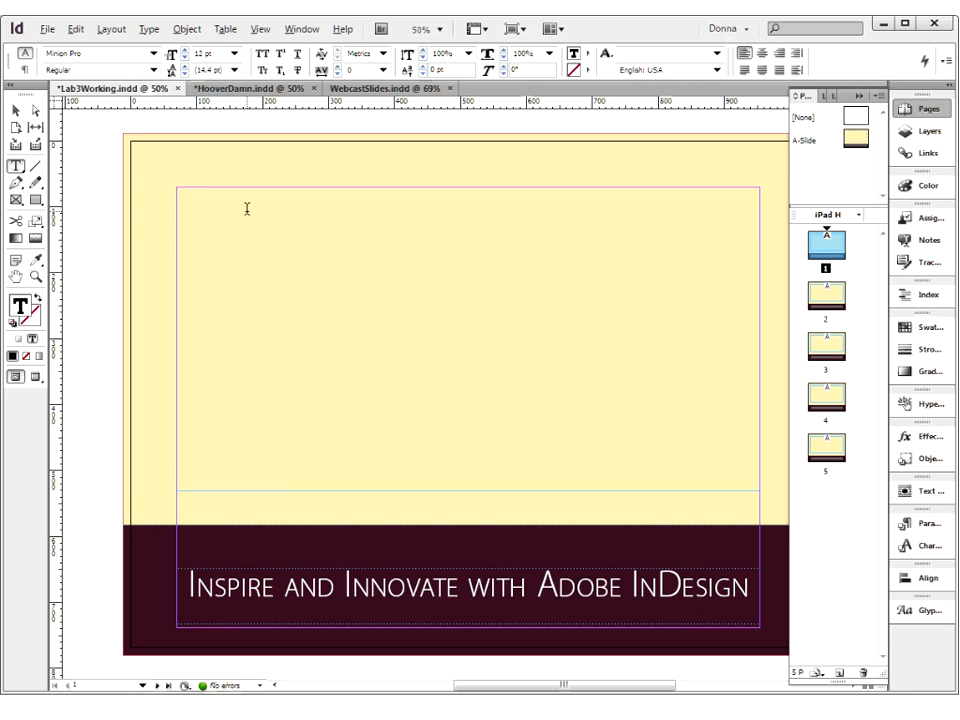
key(ctrl+v)
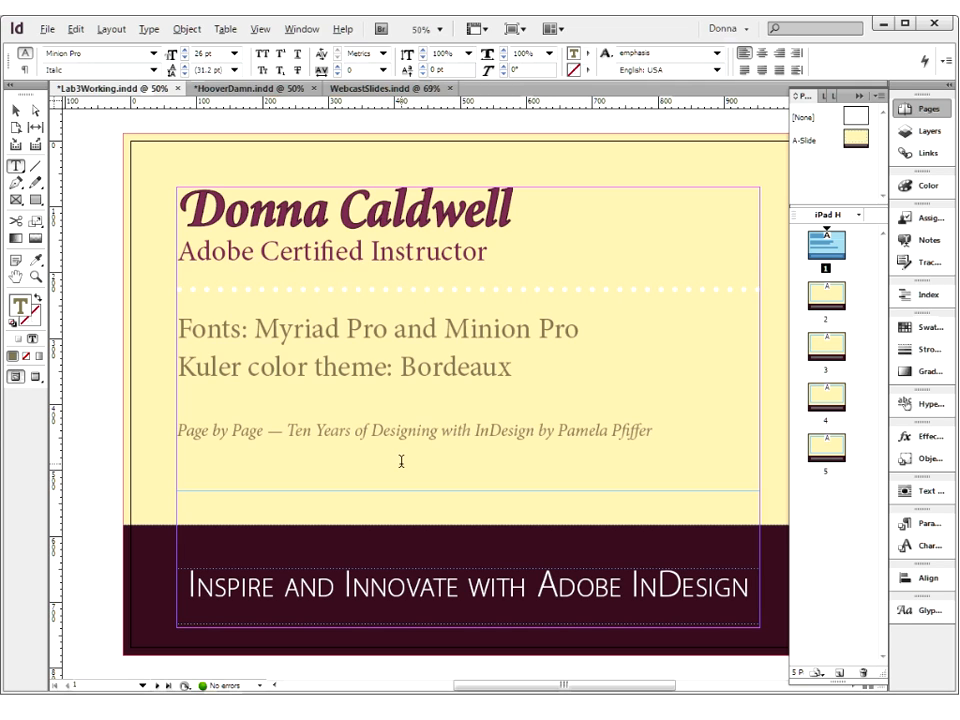
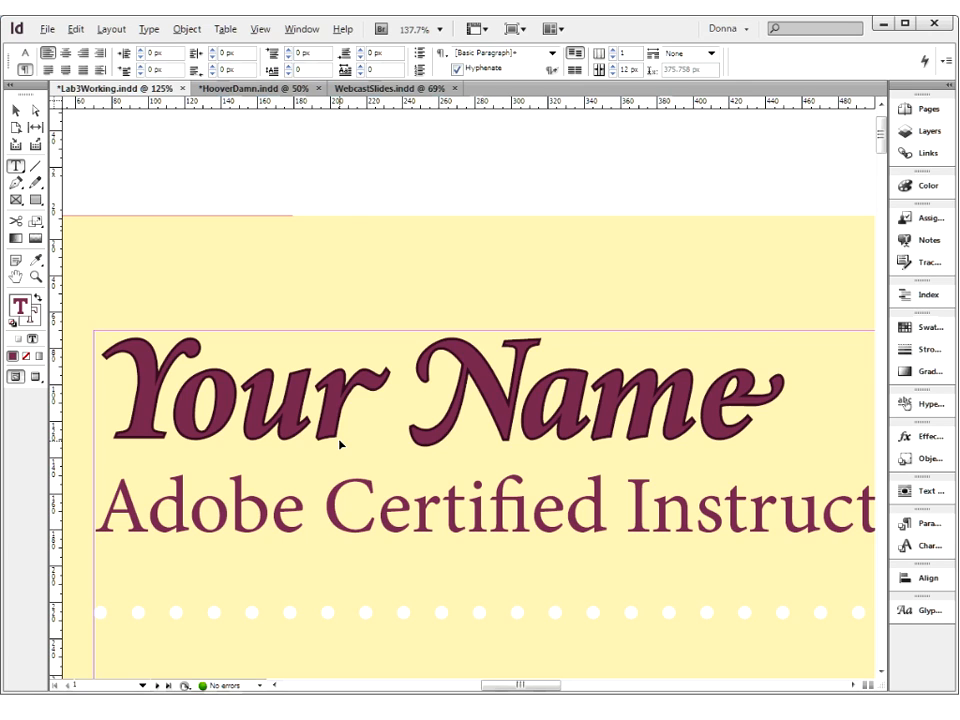
Examine page 1 as a whole and compare the main text frames of pages 1 and 2 by selecting each in turn
key(ctrl+minus)
key(ctrl+minus)
key(ctrl+minus)
key(ctrl+minus)
scroll(447, 468, down, 1)
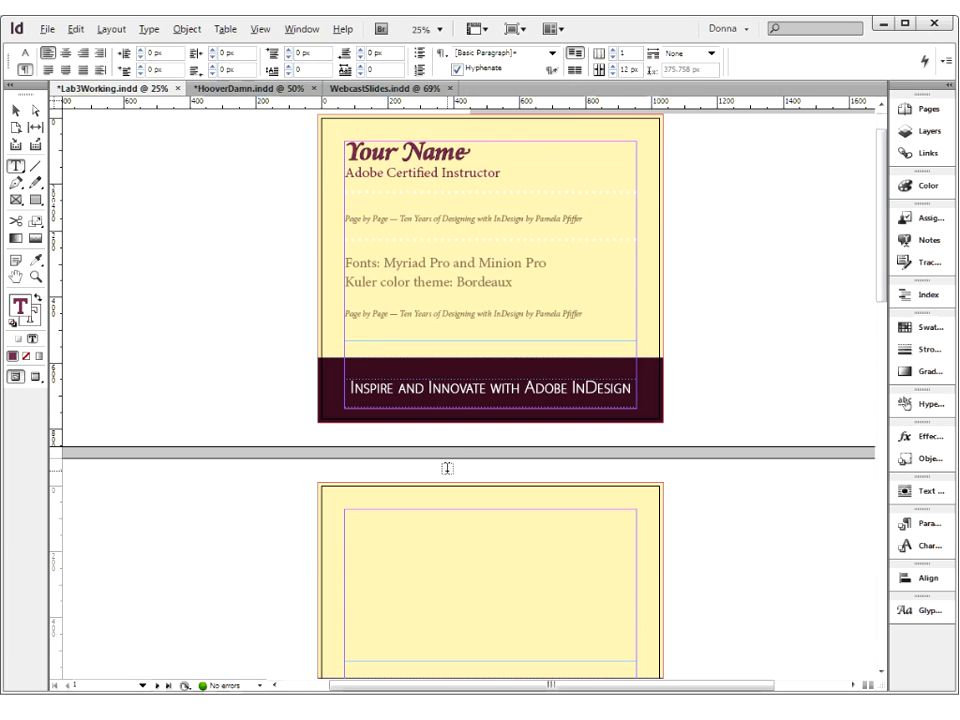
scroll(447, 468, down, 4)
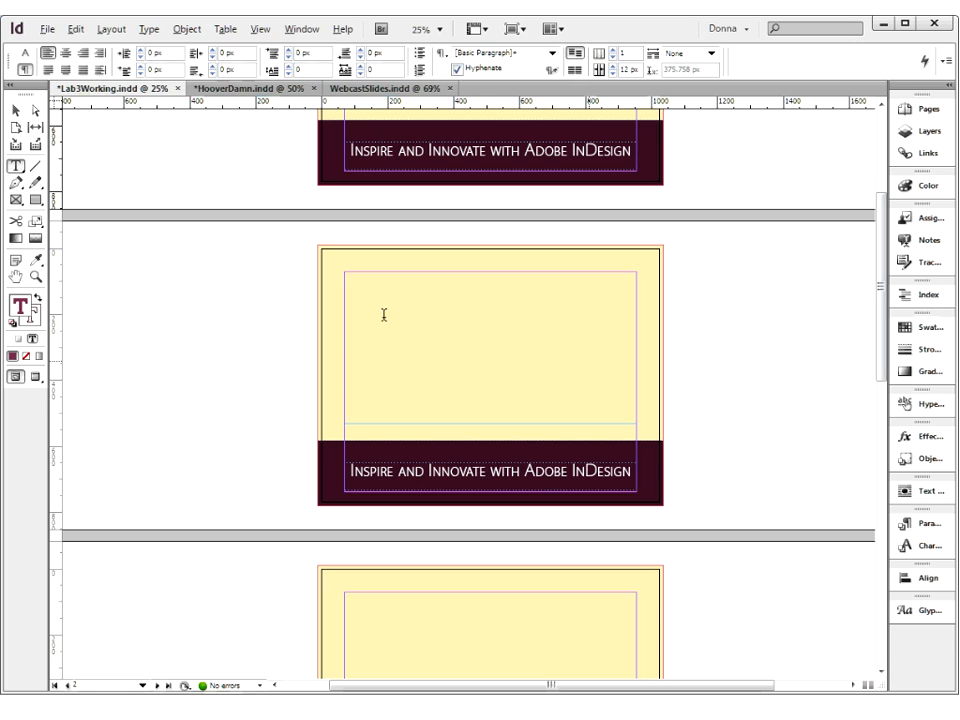
click(16, 110)
click(422, 358)
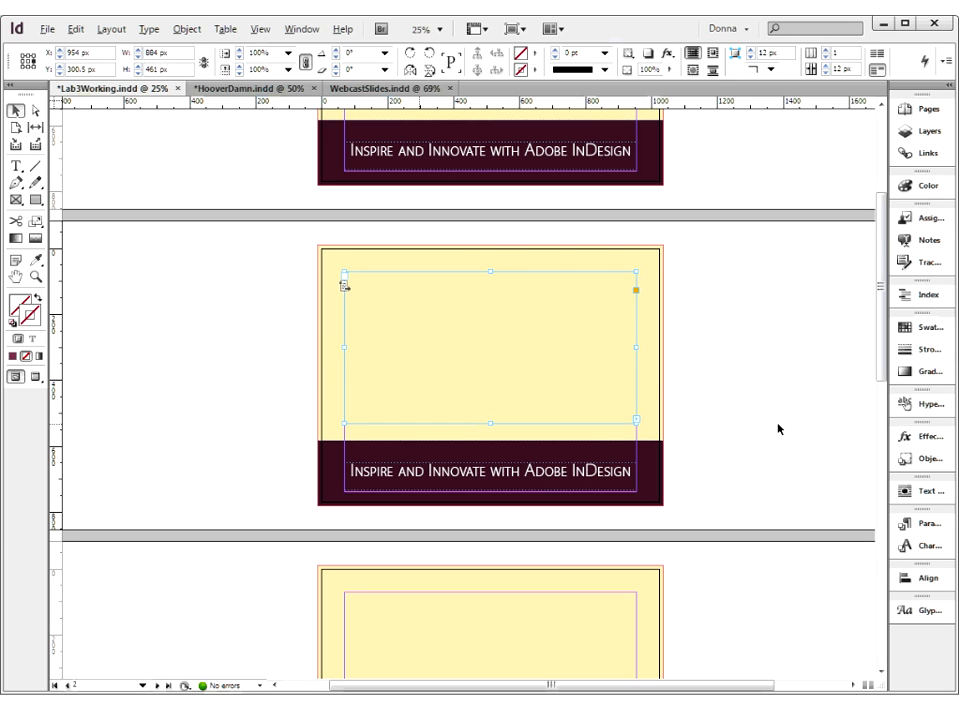
scroll(778, 428, down, 3)
scroll(713, 421, up, 2)
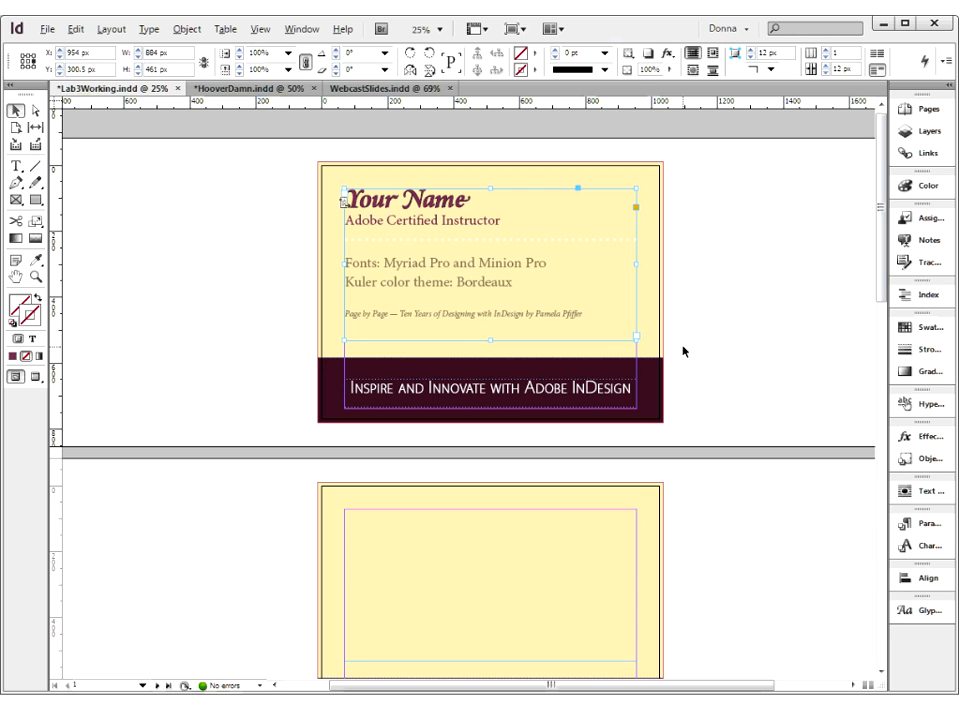
click(538, 576)
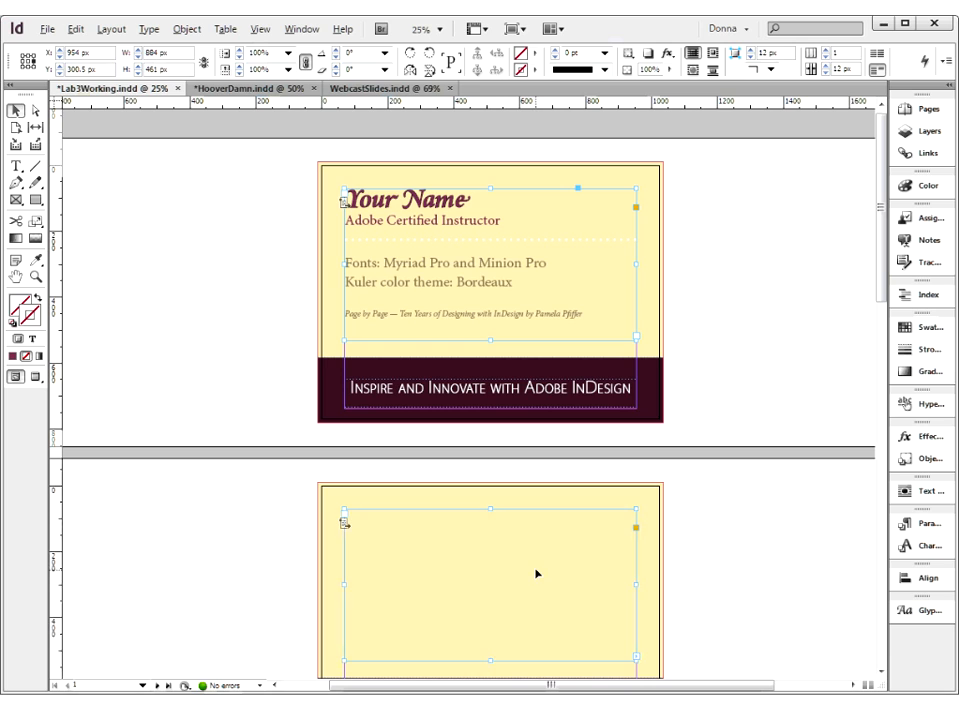
click(592, 265)
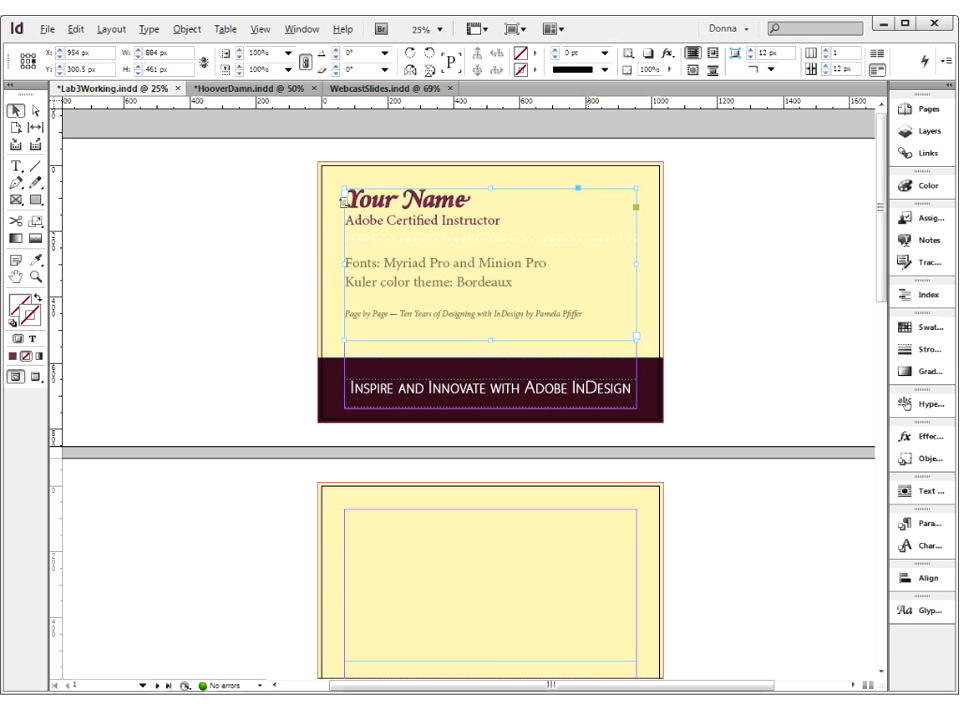
click(572, 570)
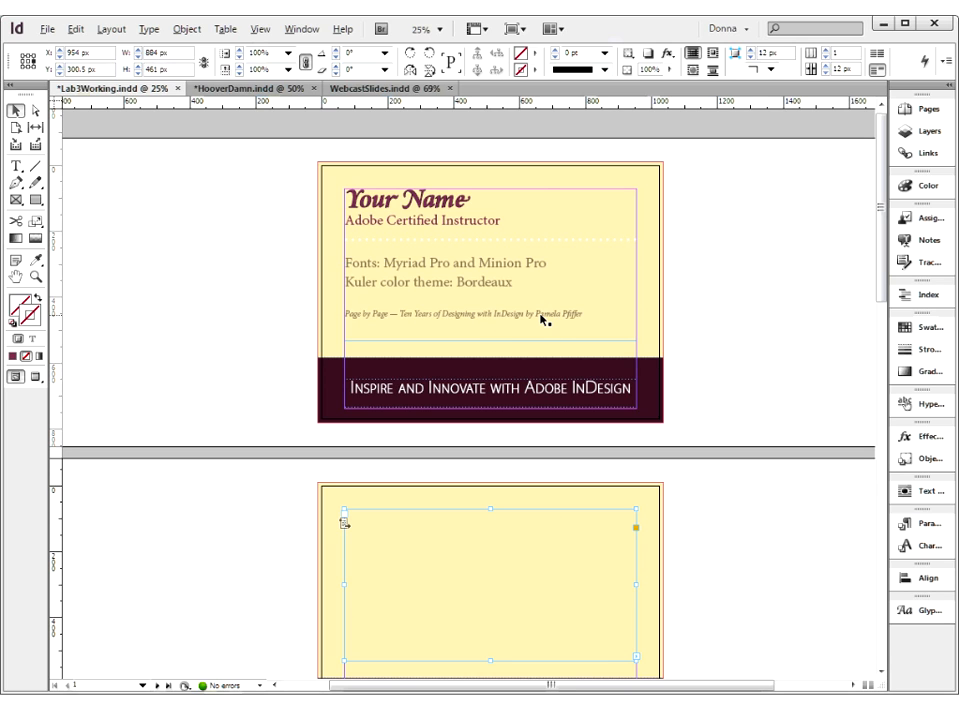
click(704, 572)
Paste the copied text "When InDesign was released in 1999, the press called it “Quark Killer.”" into the main text frame on page 2
scroll(704, 572, down, 3)
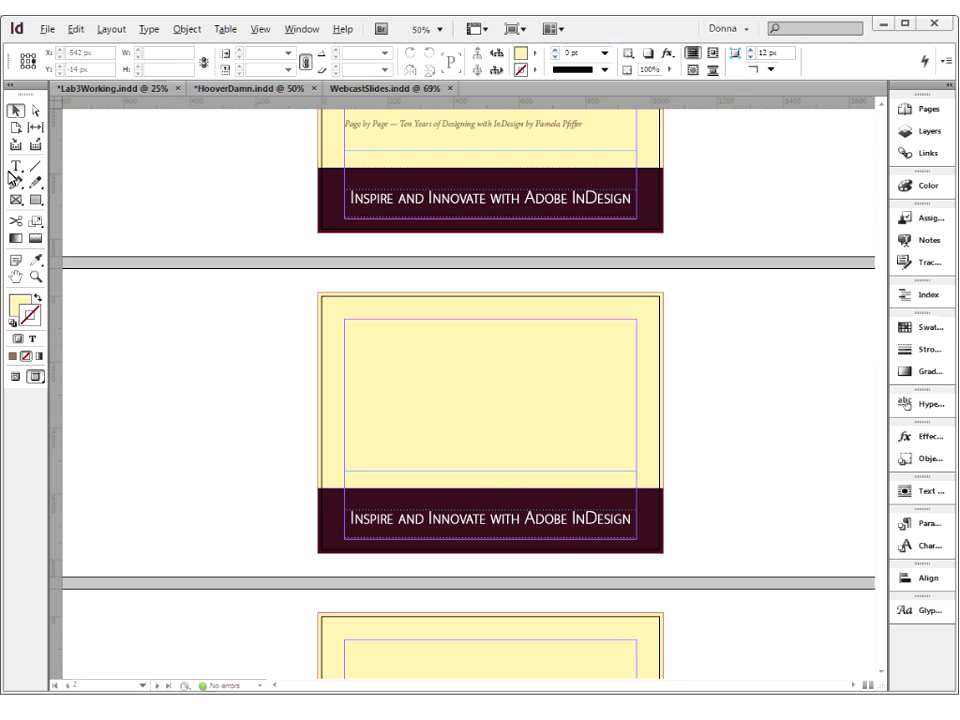
key(t)
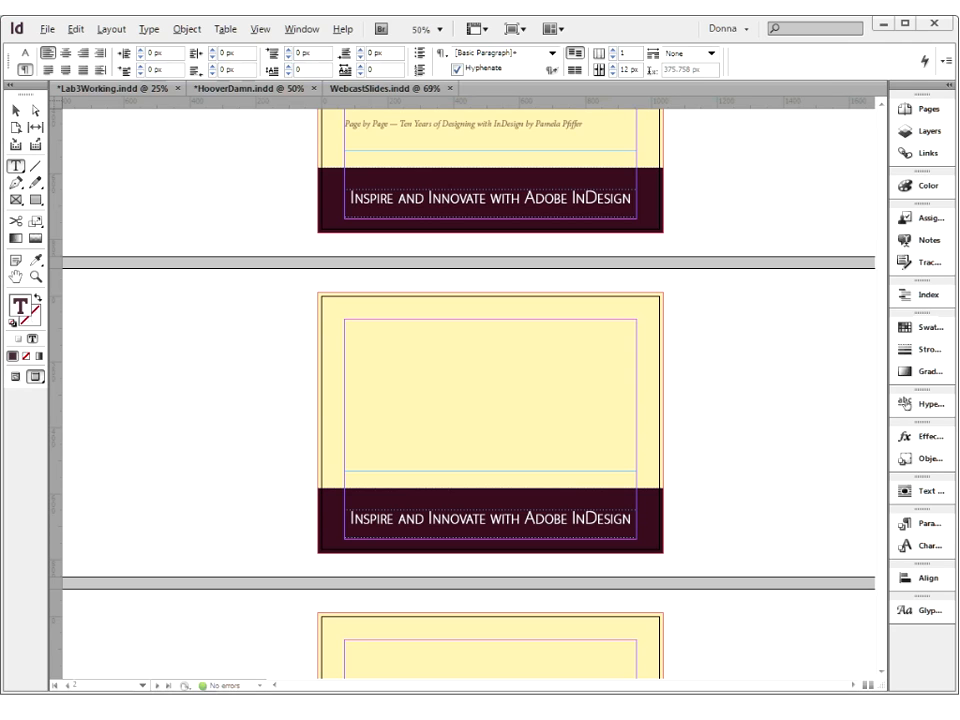
click(357, 325)
key(ctrl+v)
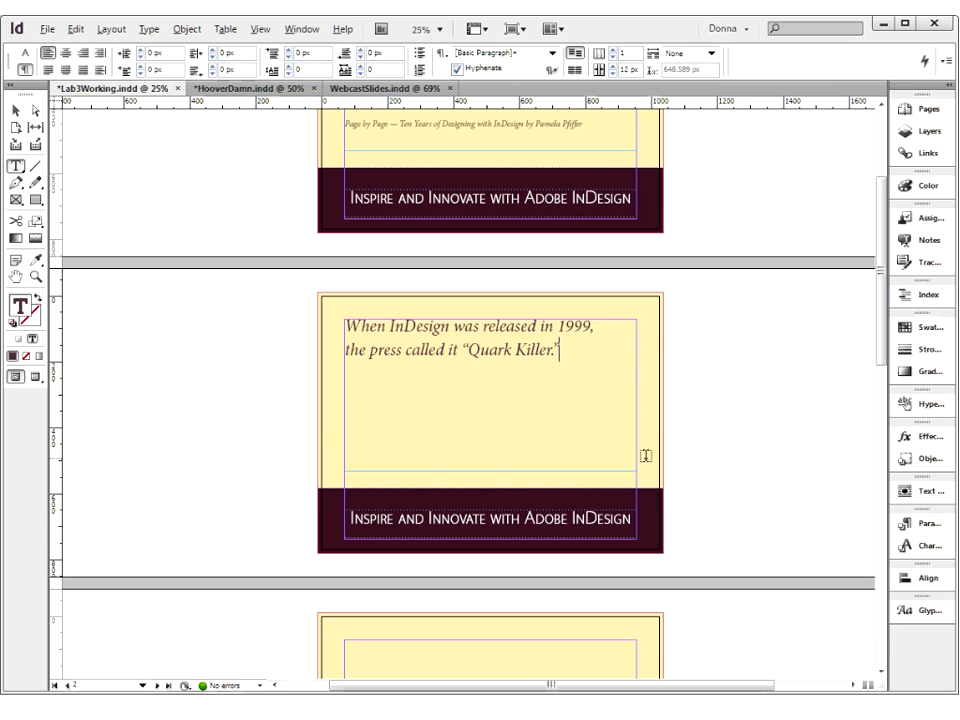
Switch to Preview and lower the upper edge of page 2's main text frame to a height of about 396 px, then deselect it
scroll(645, 455, up, 1)
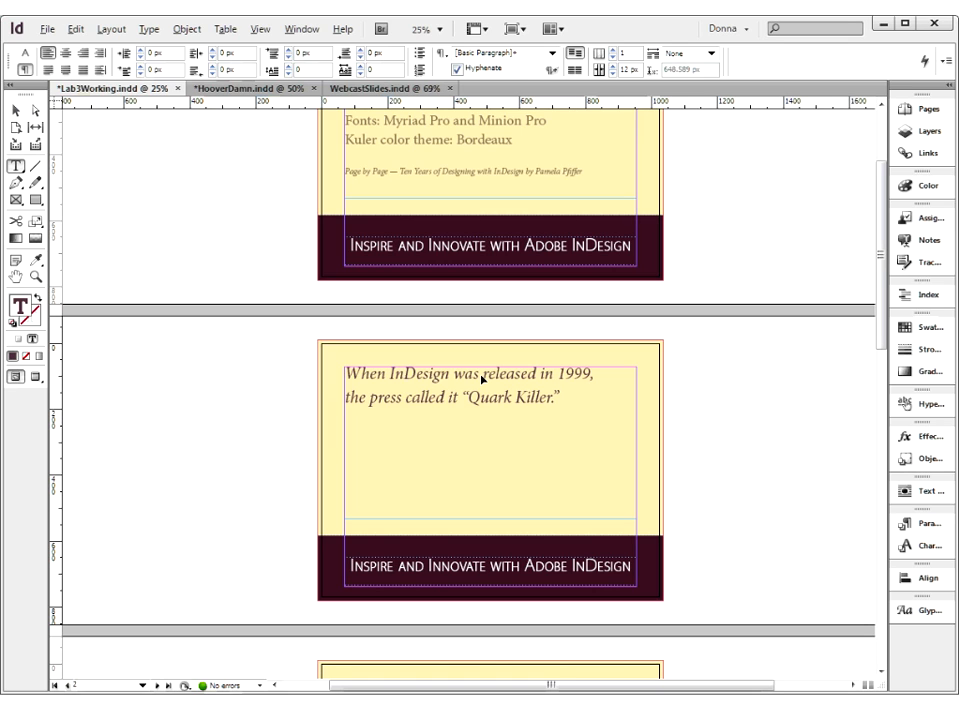
key(Escape)
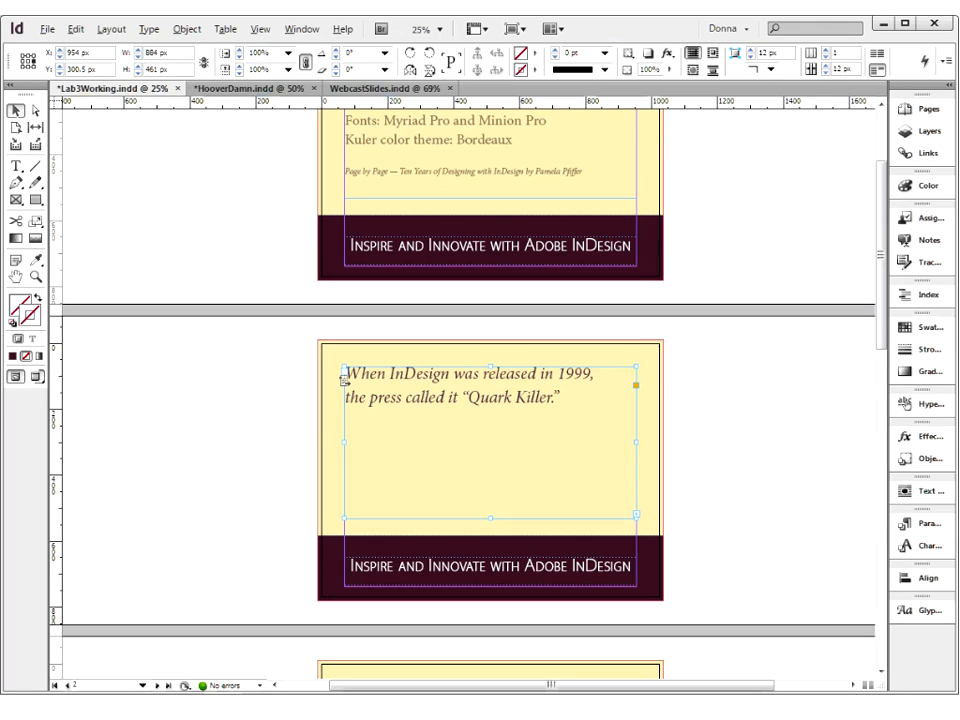
key(w)
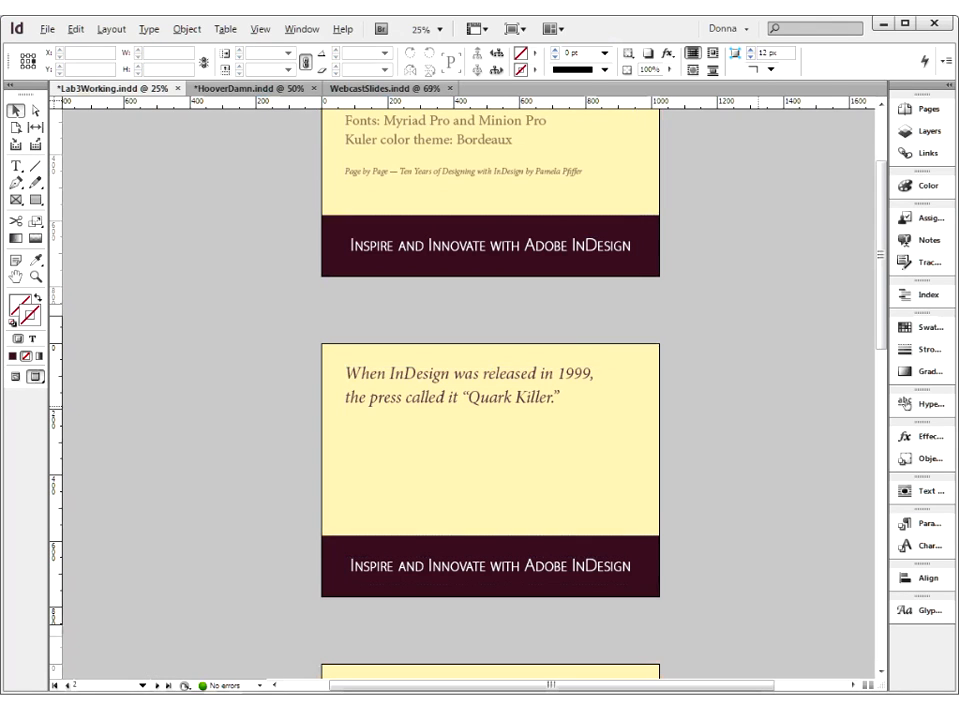
click(490, 366)
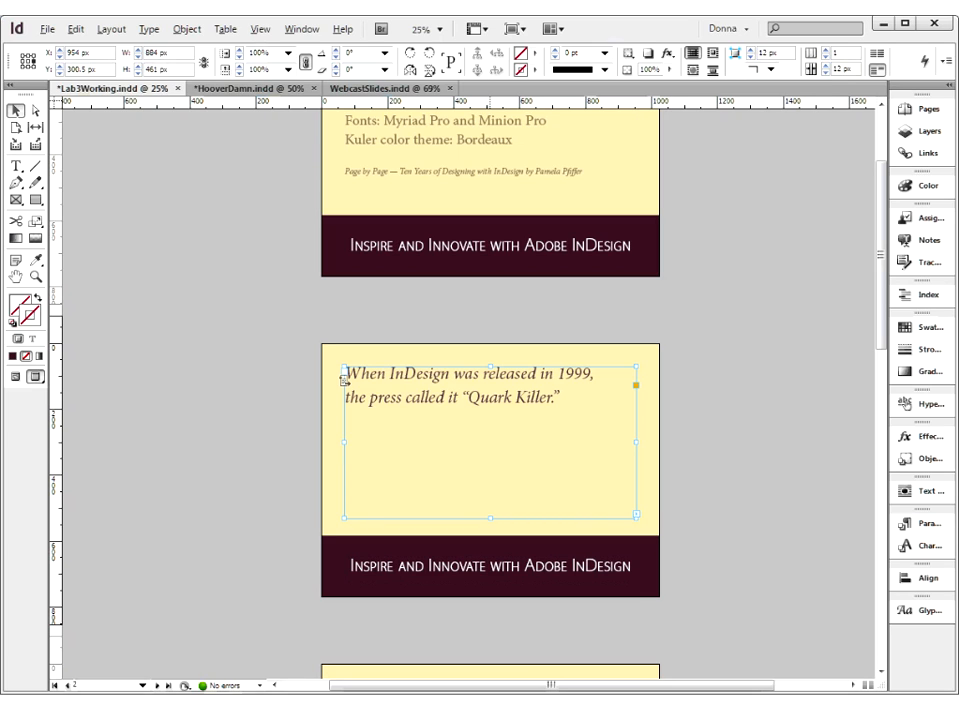
drag(490, 366, 490, 388)
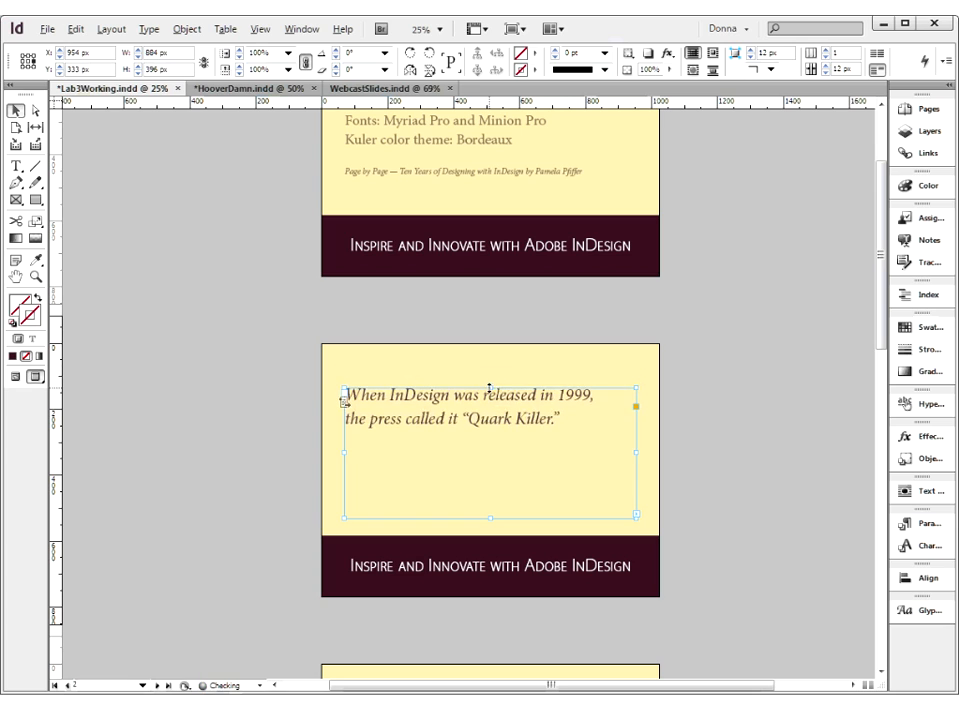
click(724, 401)
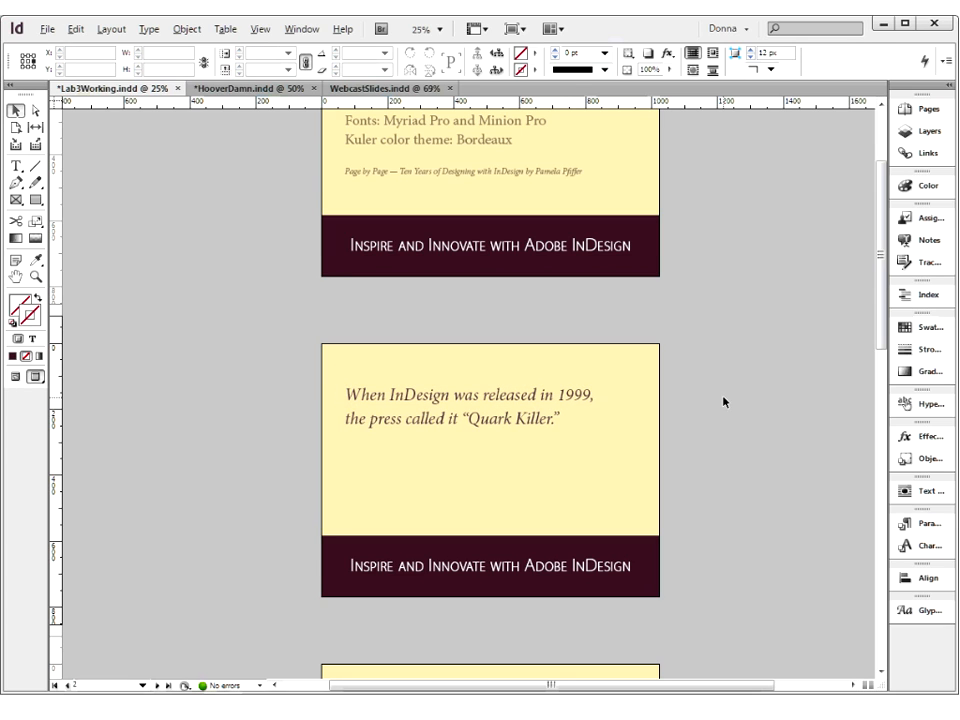
Review the filled pages 1 and 2 and the empty pages below them in Preview
scroll(754, 362, down, 2)
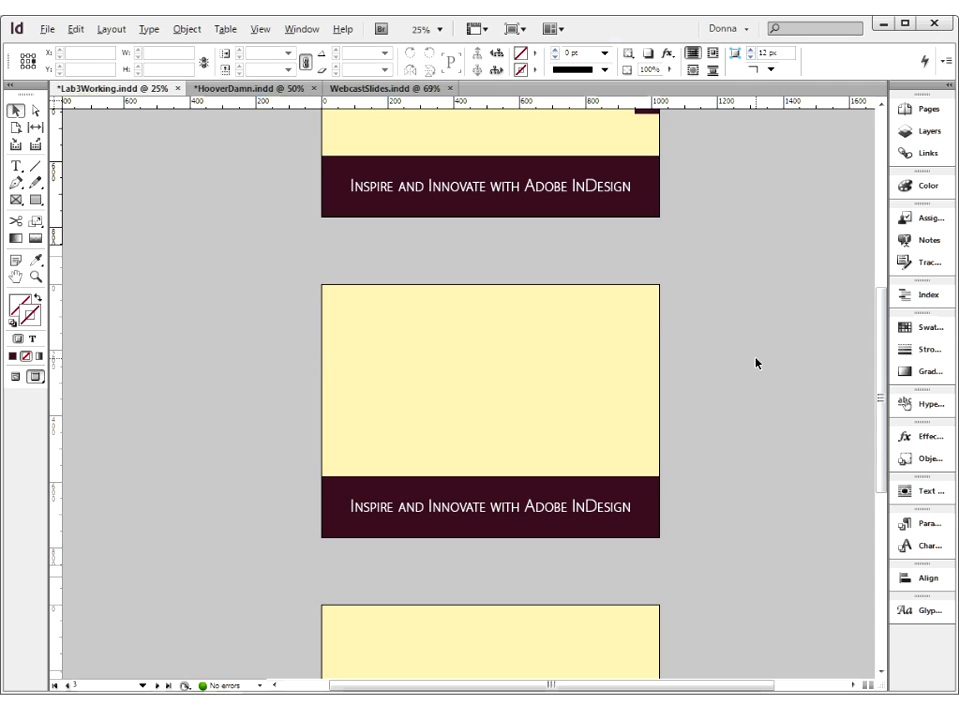
scroll(757, 362, down, 5)
scroll(748, 362, up, 6)
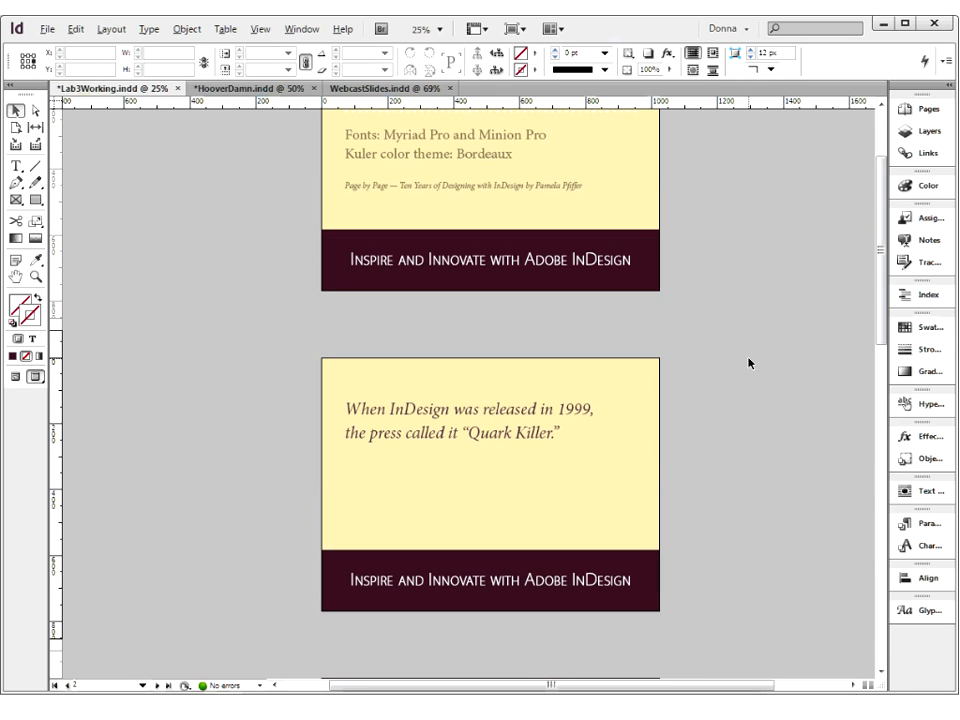
scroll(748, 362, up, 3)
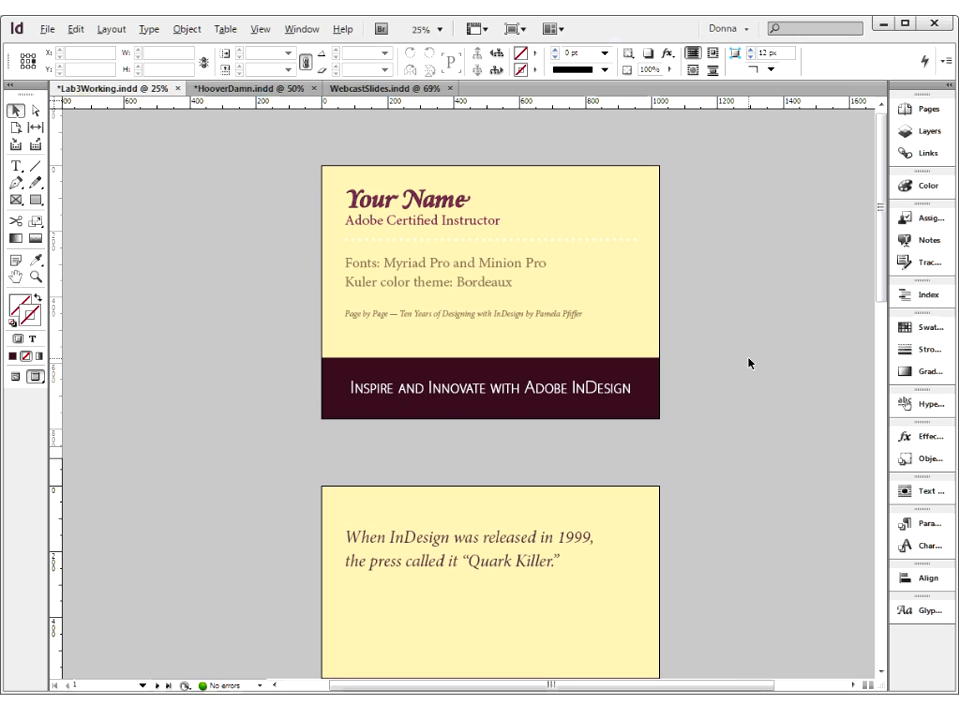
scroll(743, 416, down, 3)
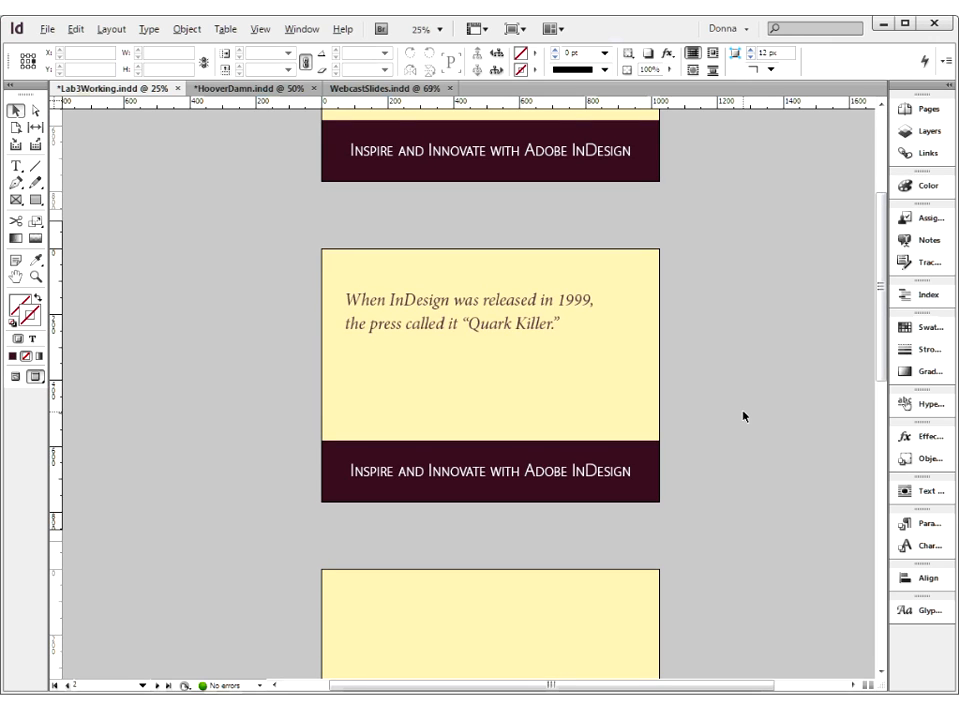
scroll(743, 416, up, 3)
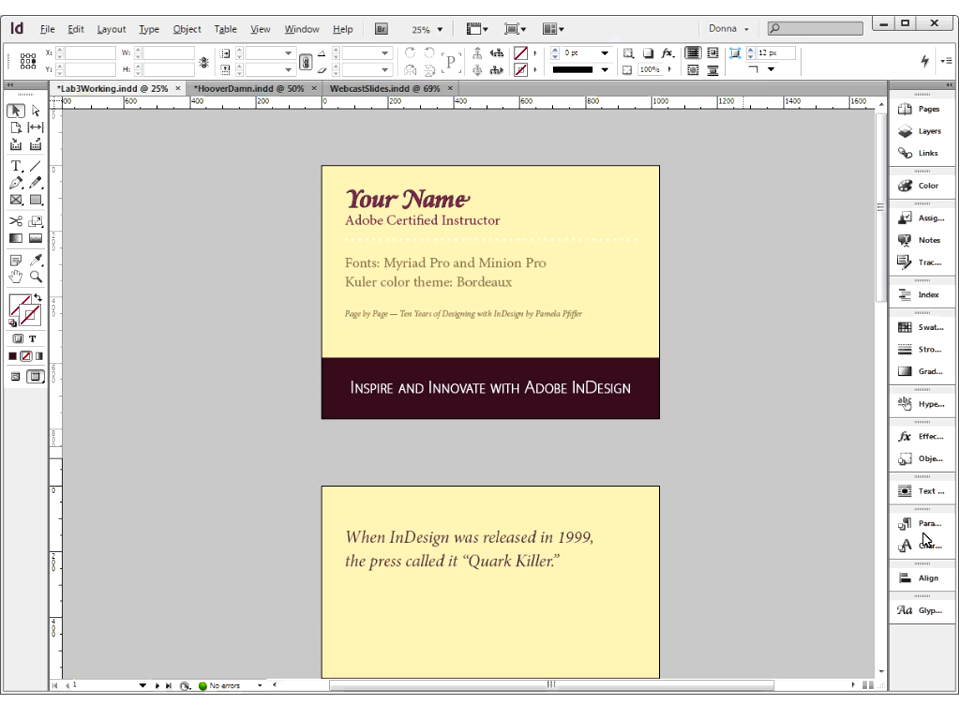
Start placing a file in Lab3Working.indd
key(ctrl+d)
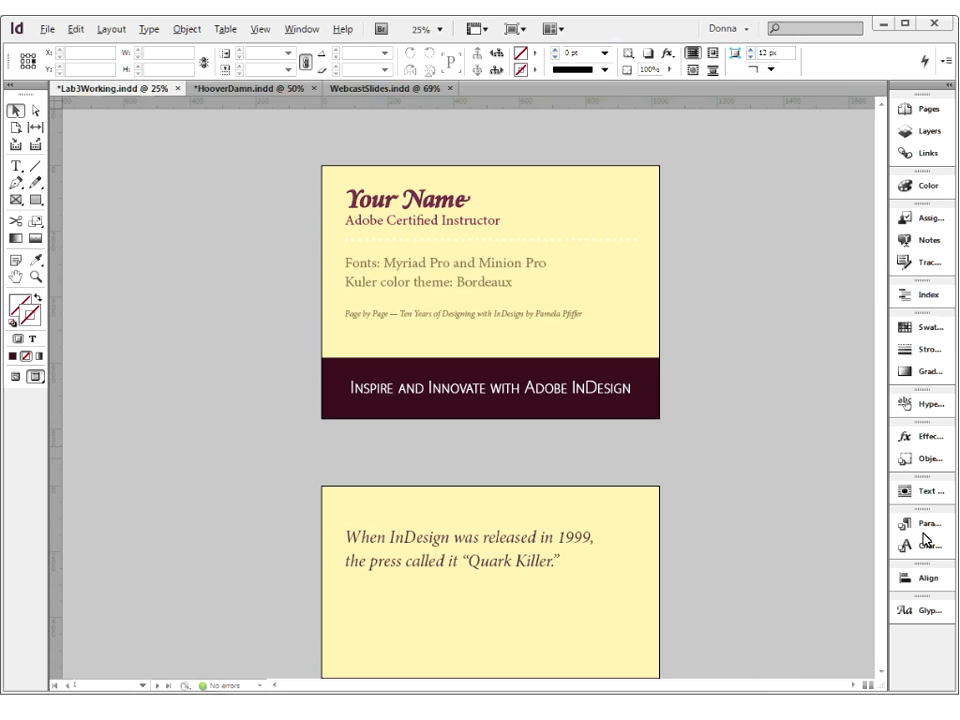